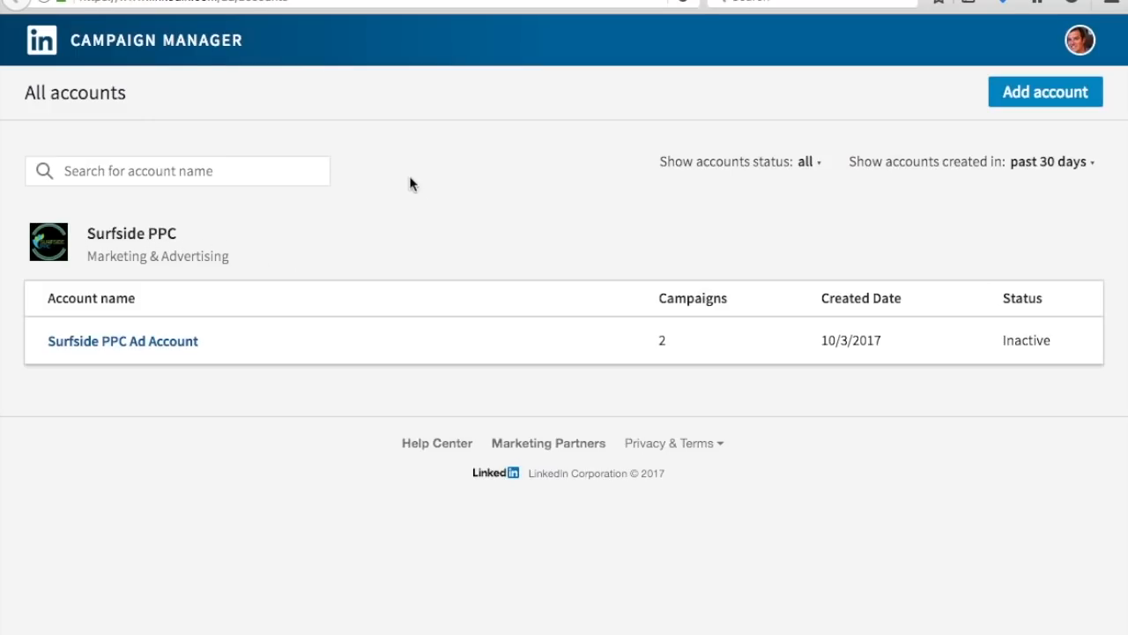
Step: Open the Surfside PPC Ad Account from the list of all accounts
left_click(104, 1)
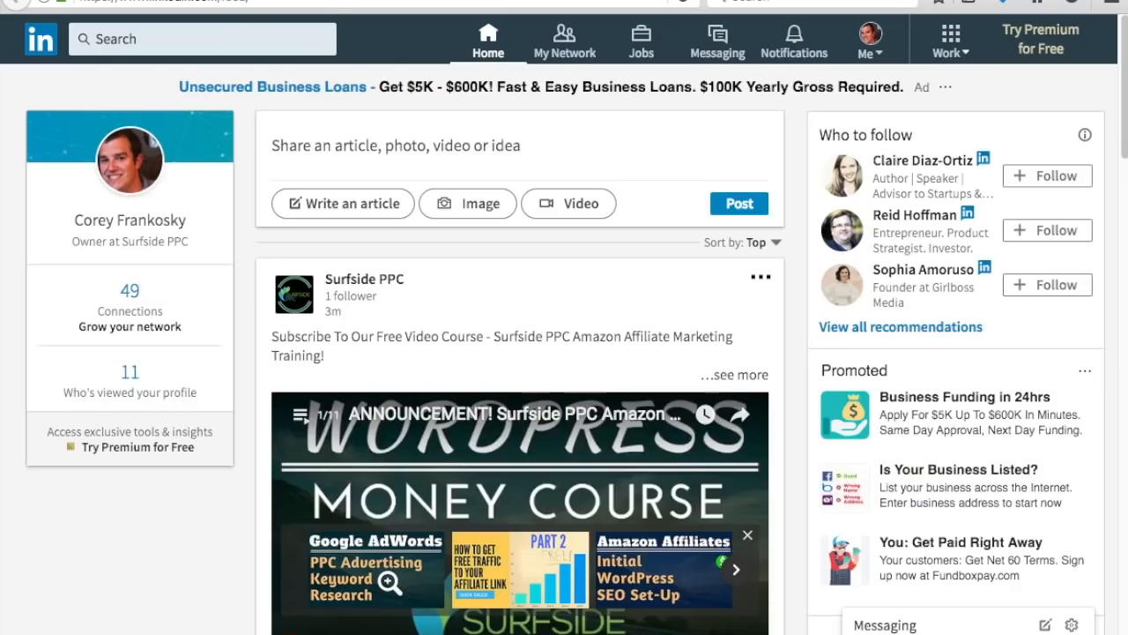
key("ctrl+Tab")
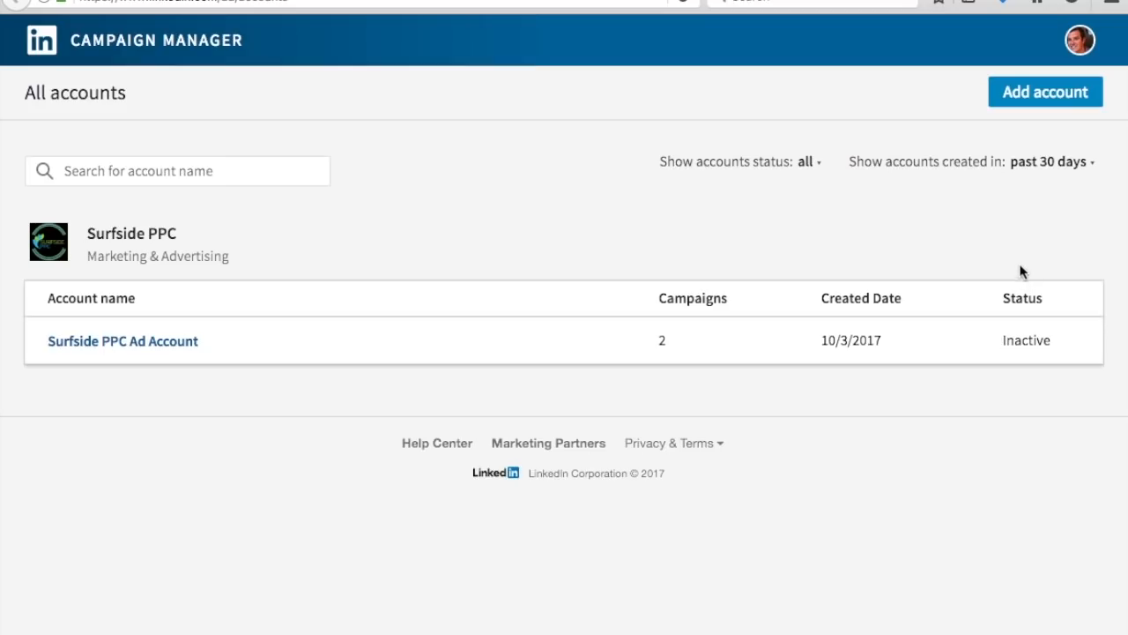
left_click(118, 345)
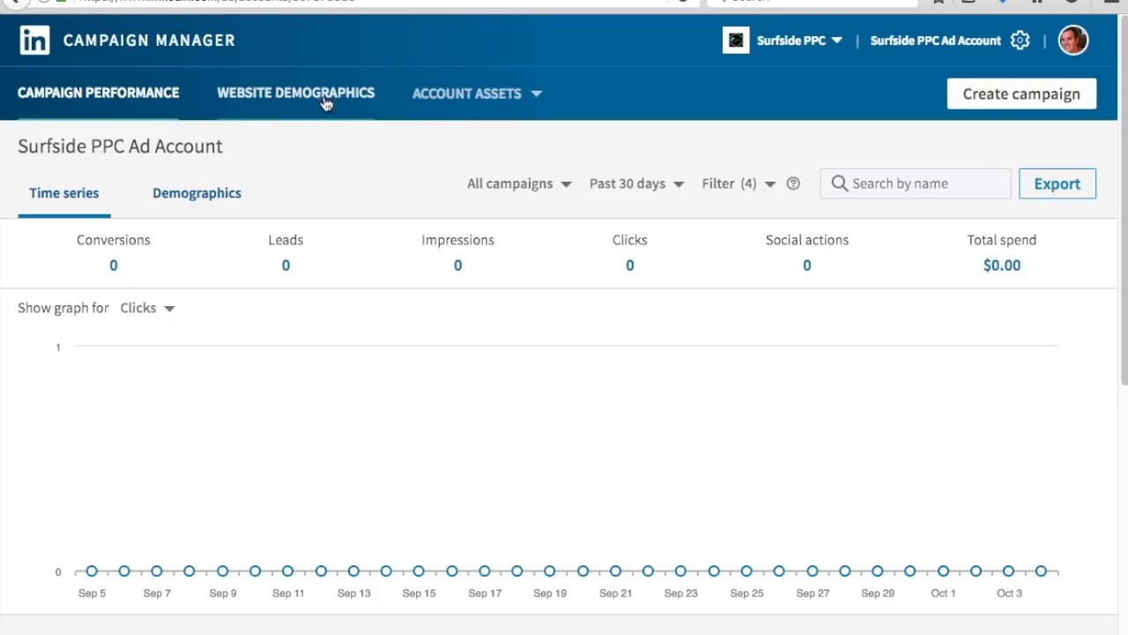
Step: Look at the conversion tracking setup in the account assets and return to the campaign performance overview
left_click(477, 94)
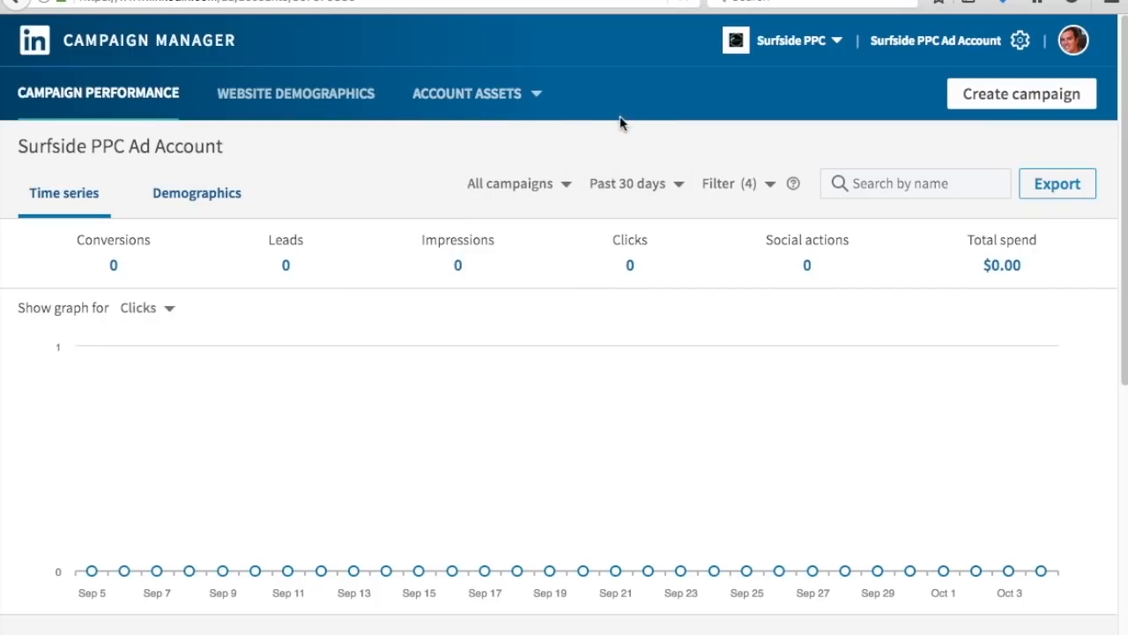
mouse_move(453, 94)
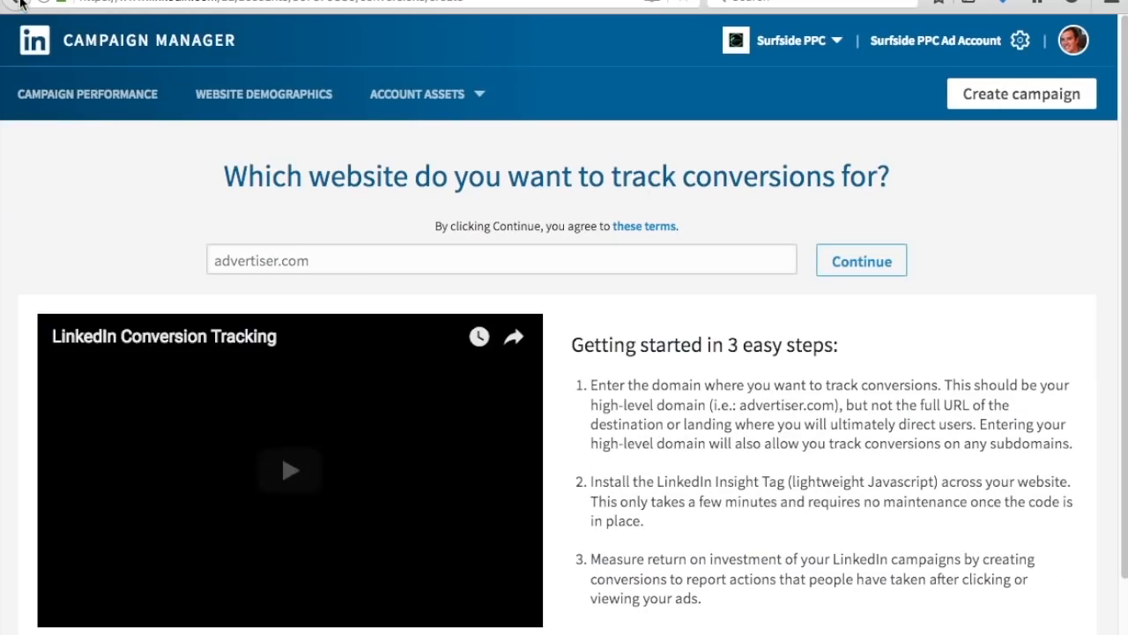
left_click(310, 104)
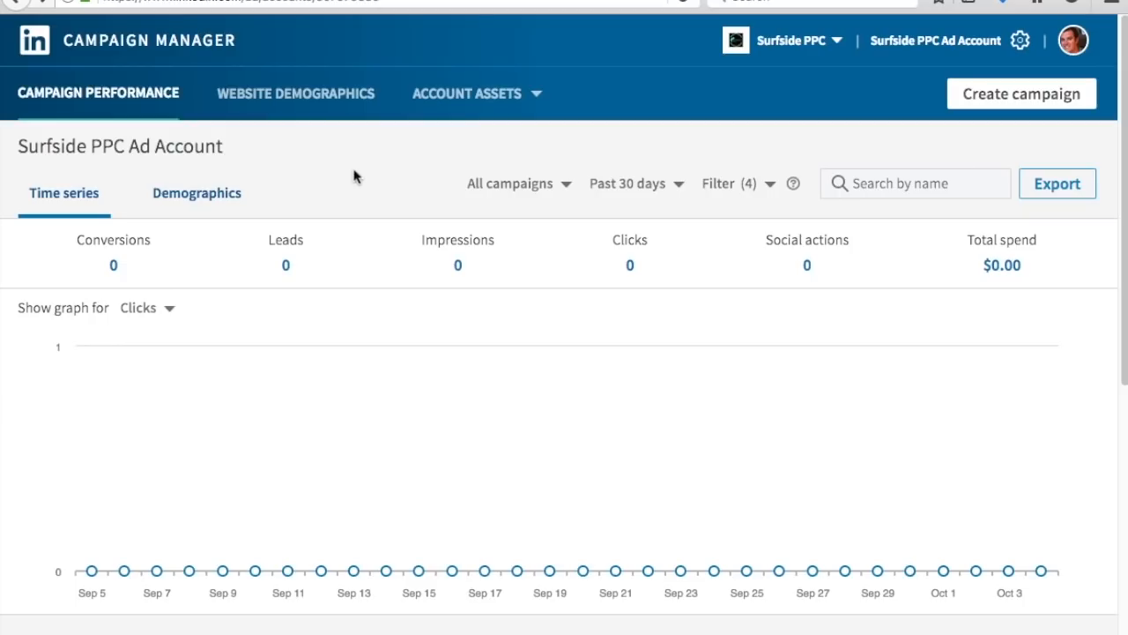
left_click(793, 1)
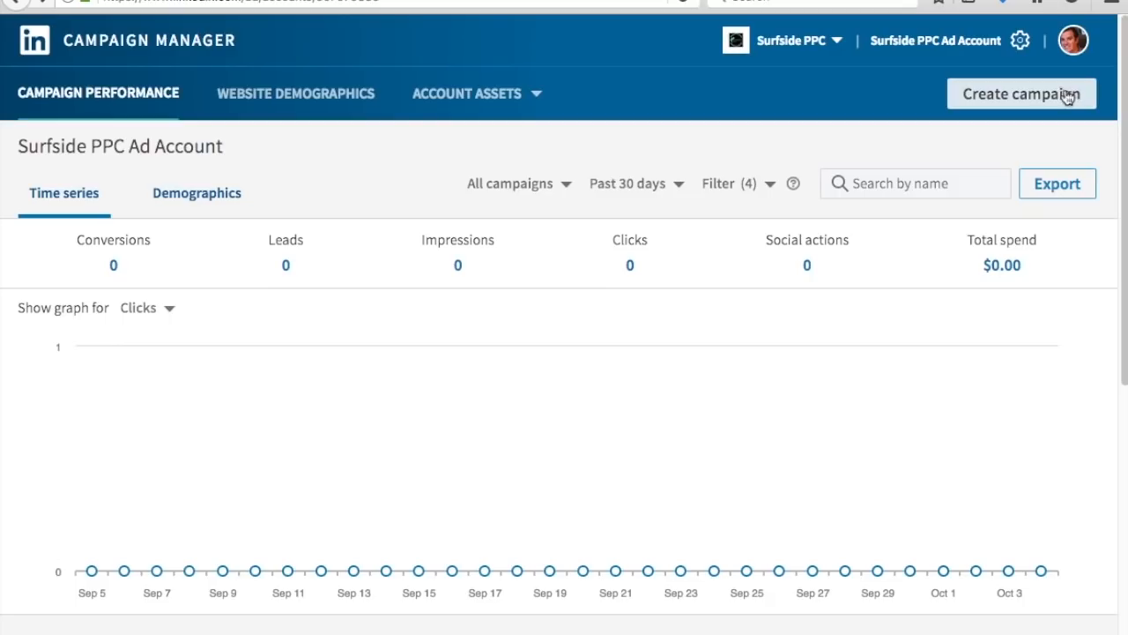
Step: Create a new campaign with Sponsored Content as the ad product after expanding its description
left_click(1032, 104)
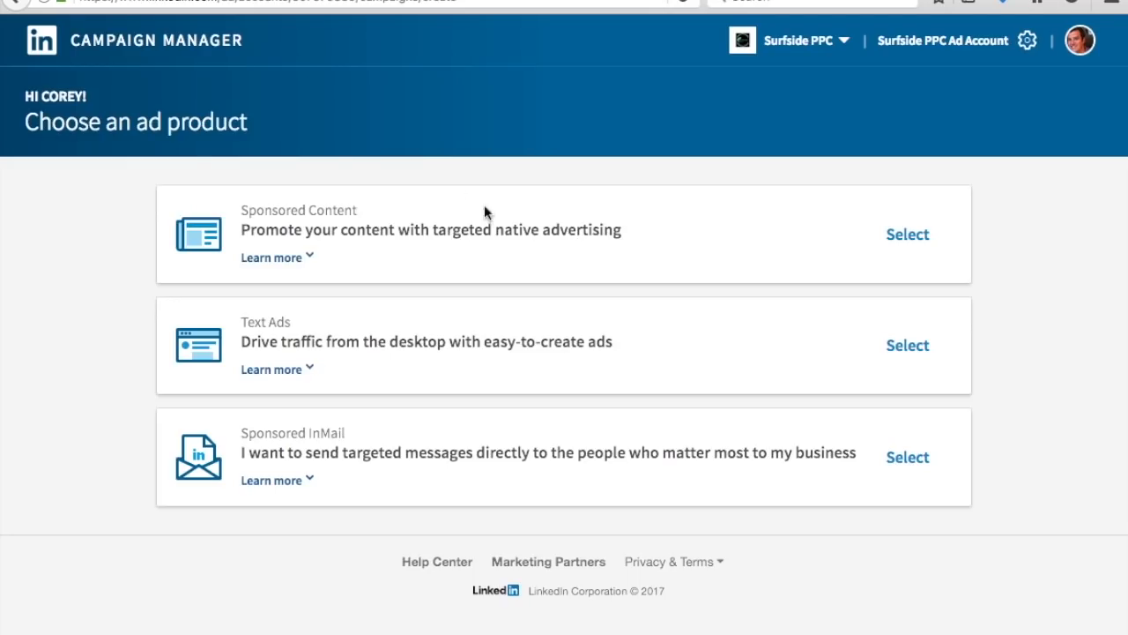
left_click(141, 1)
left_click(298, 257)
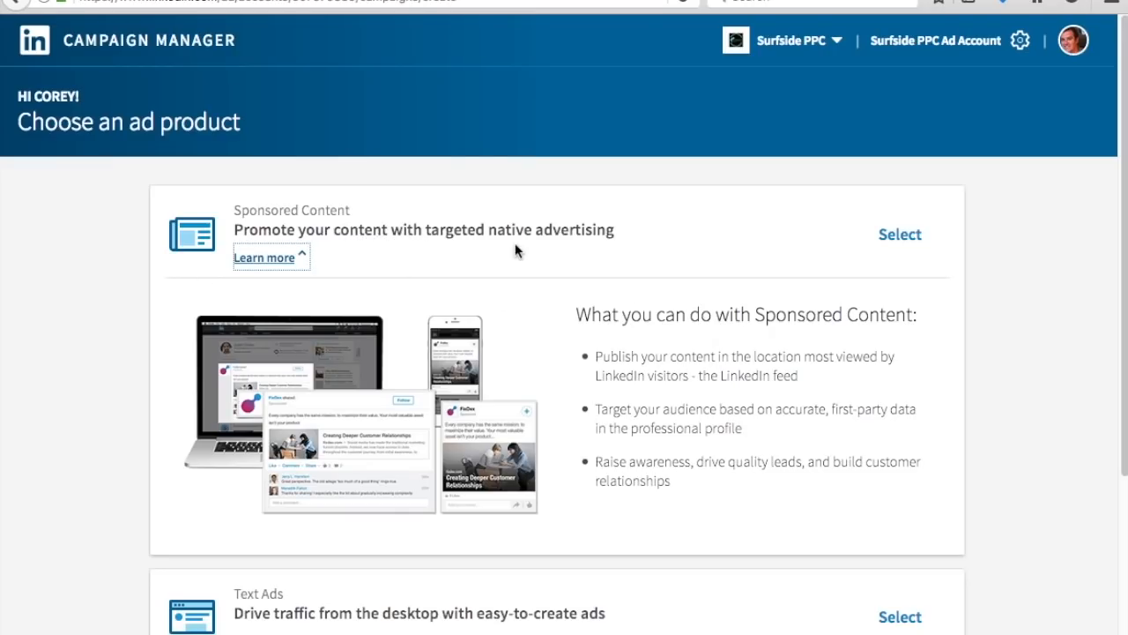
scroll(736, 366, "down", 3)
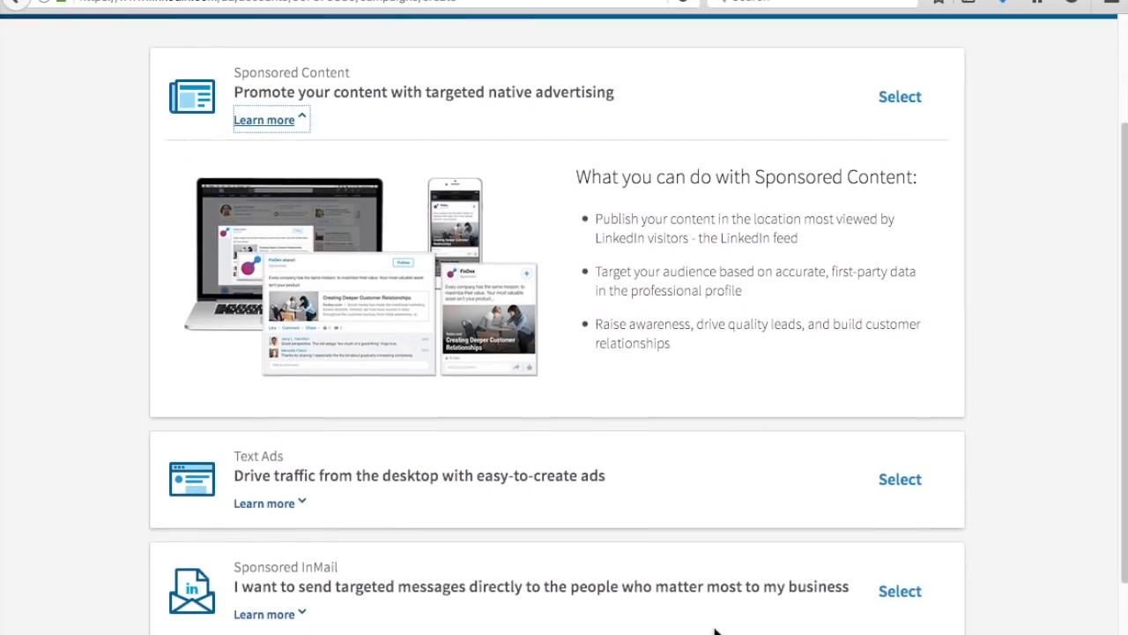
scroll(507, 278, "up", 3)
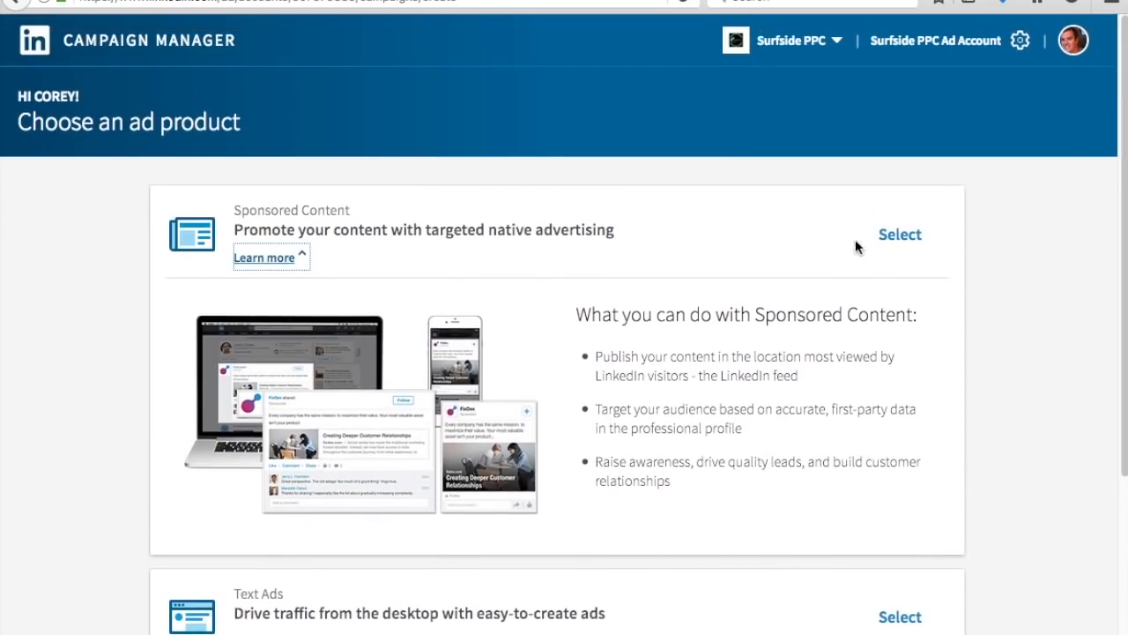
left_click(906, 237)
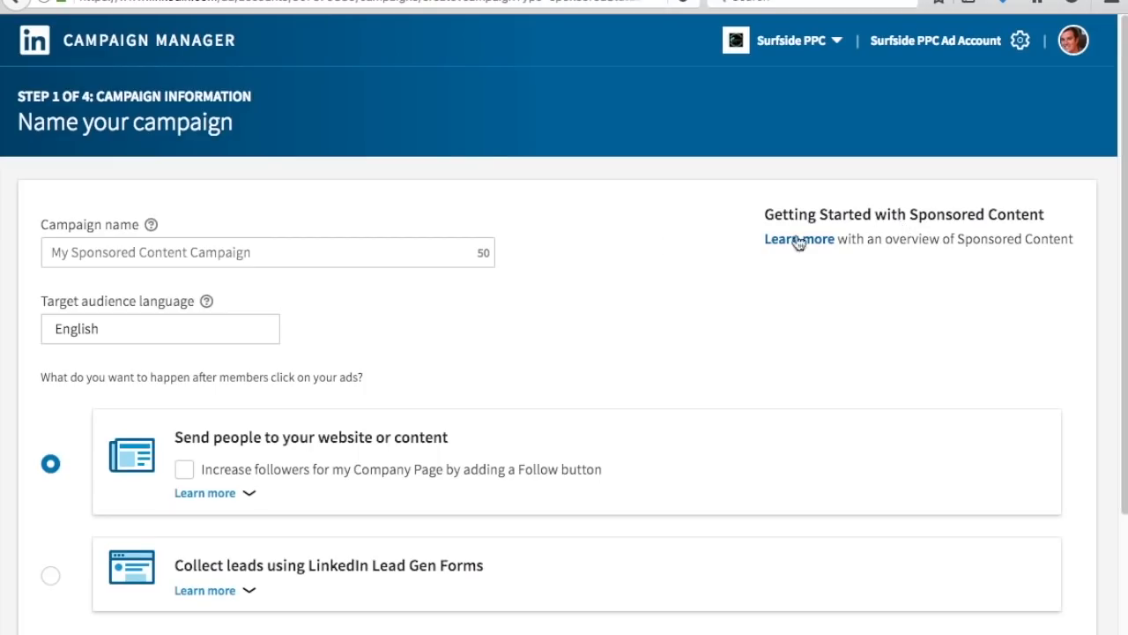
Step: Name the campaign "Surfside PPC Video Course - Sponsored Content" and enable the Follow button for increasing Company Page followers
left_click(246, 250)
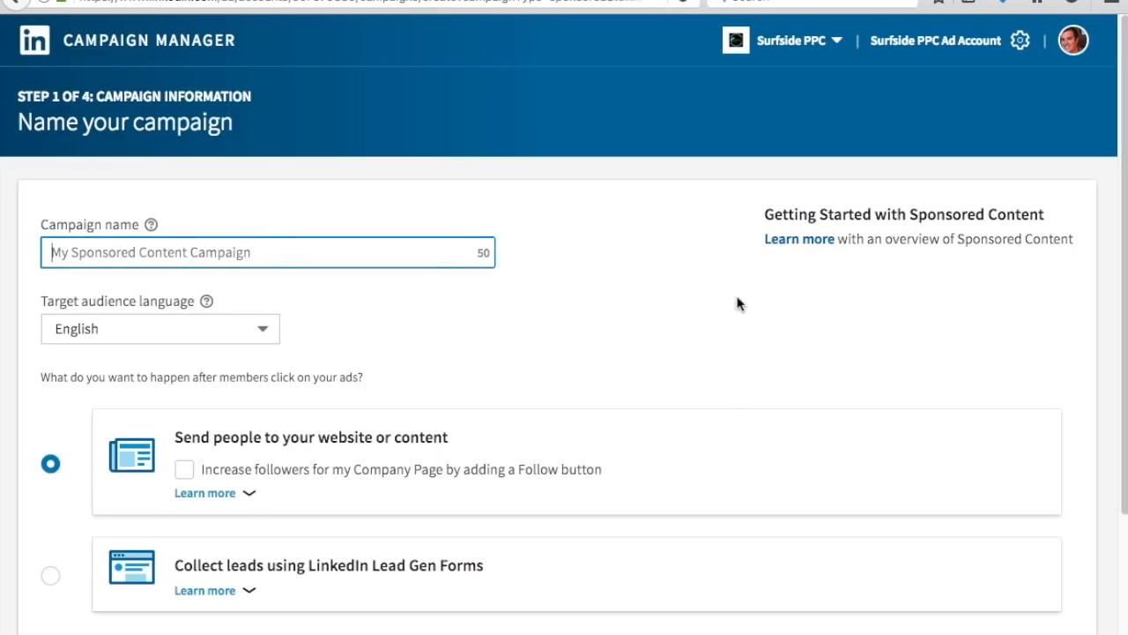
type("Surf")
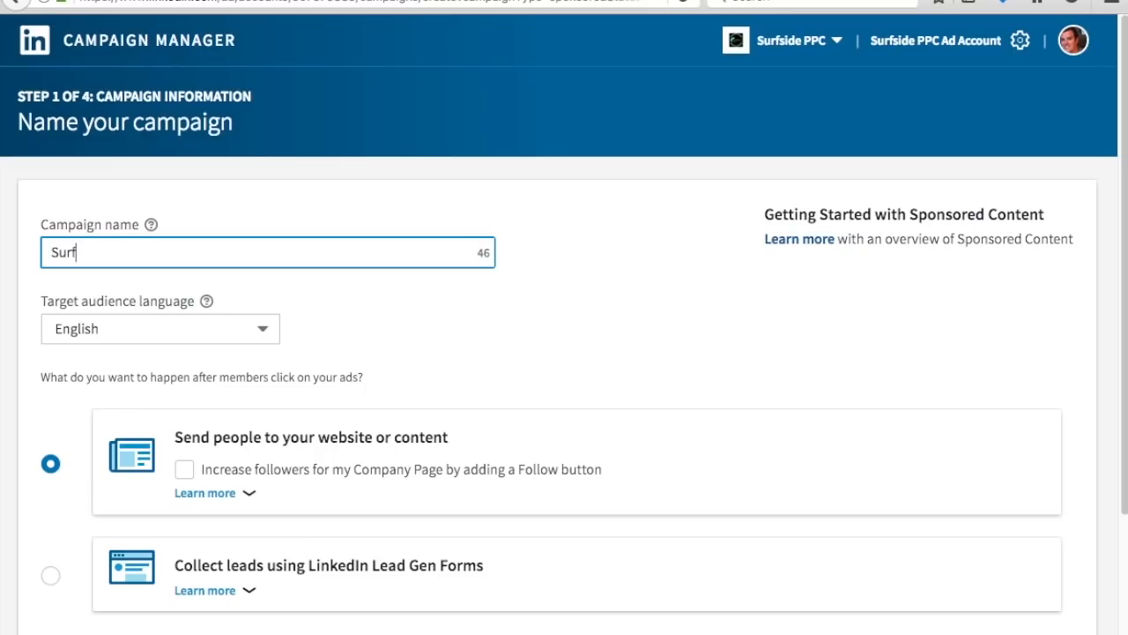
type("side PPC Video ")
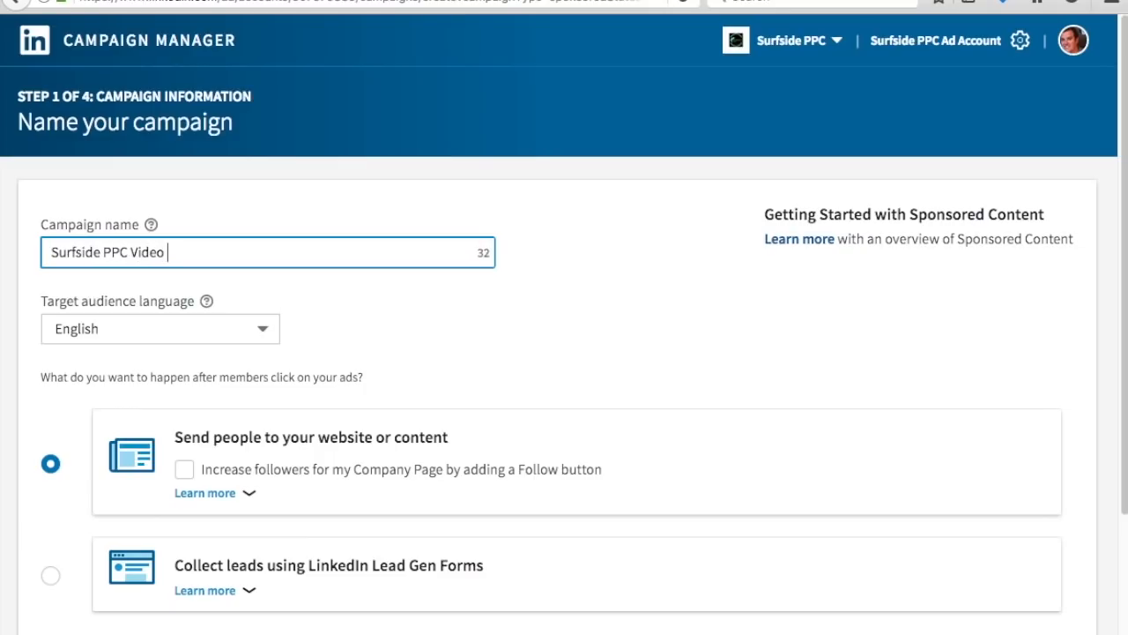
type("Course - Sponsored Content")
left_click(709, 283)
scroll(688, 273, "down", 2)
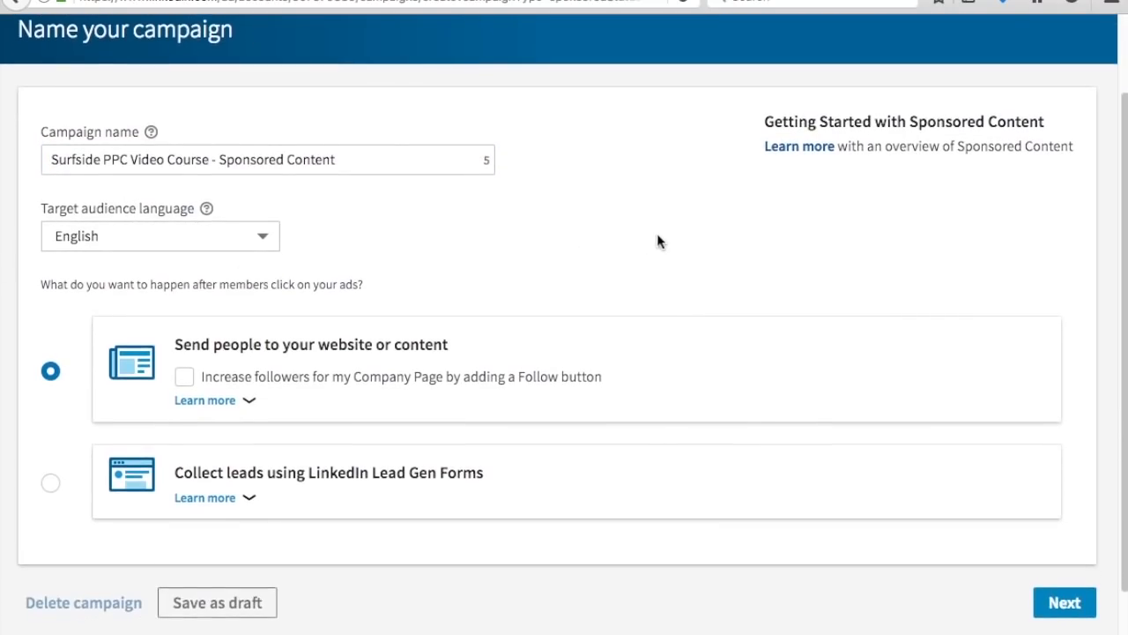
scroll(657, 239, "down", 2)
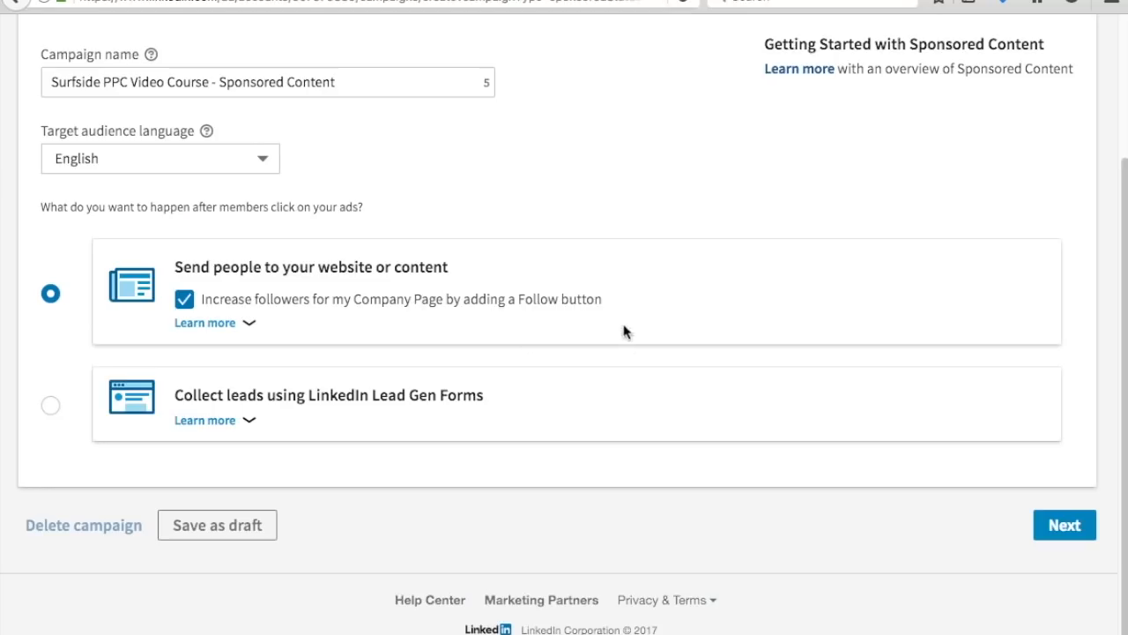
Step: Read the details on LinkedIn Lead Gen Forms and proceed to the ad content step with the website or content objective
left_click(204, 420)
scroll(736, 392, "down", 2)
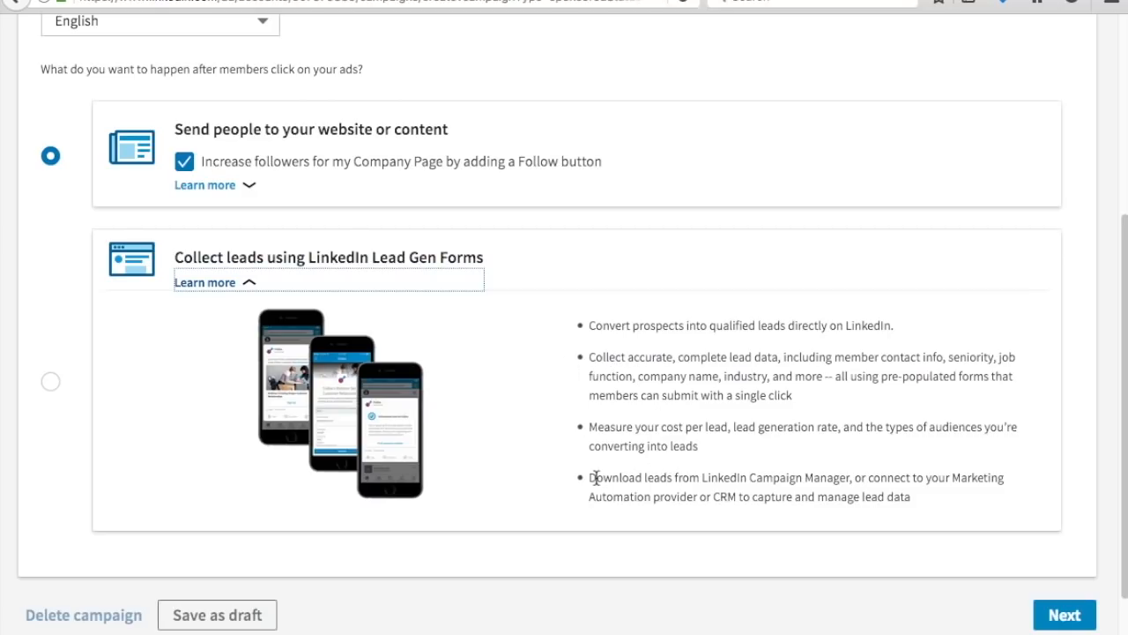
left_click_drag(588, 477, 783, 499)
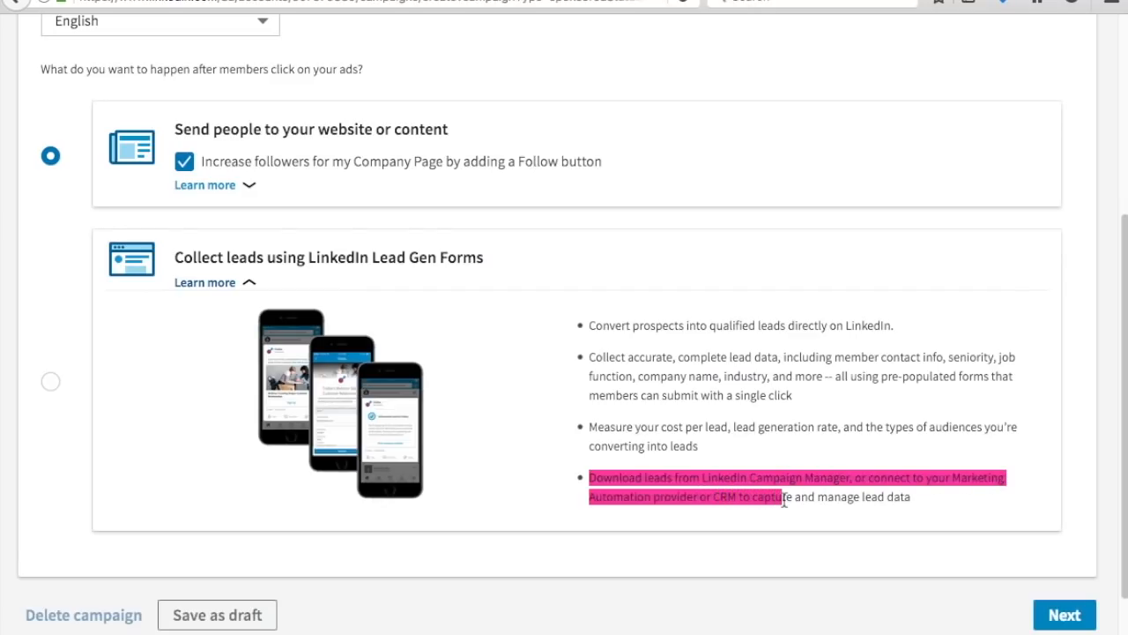
left_click(843, 426)
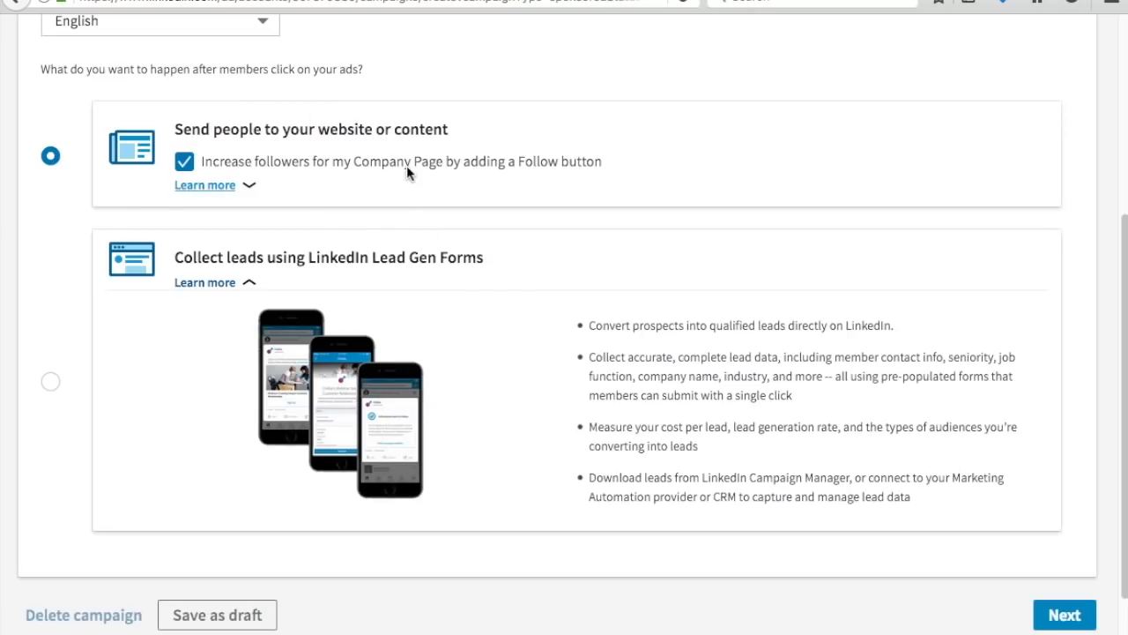
left_click(1070, 621)
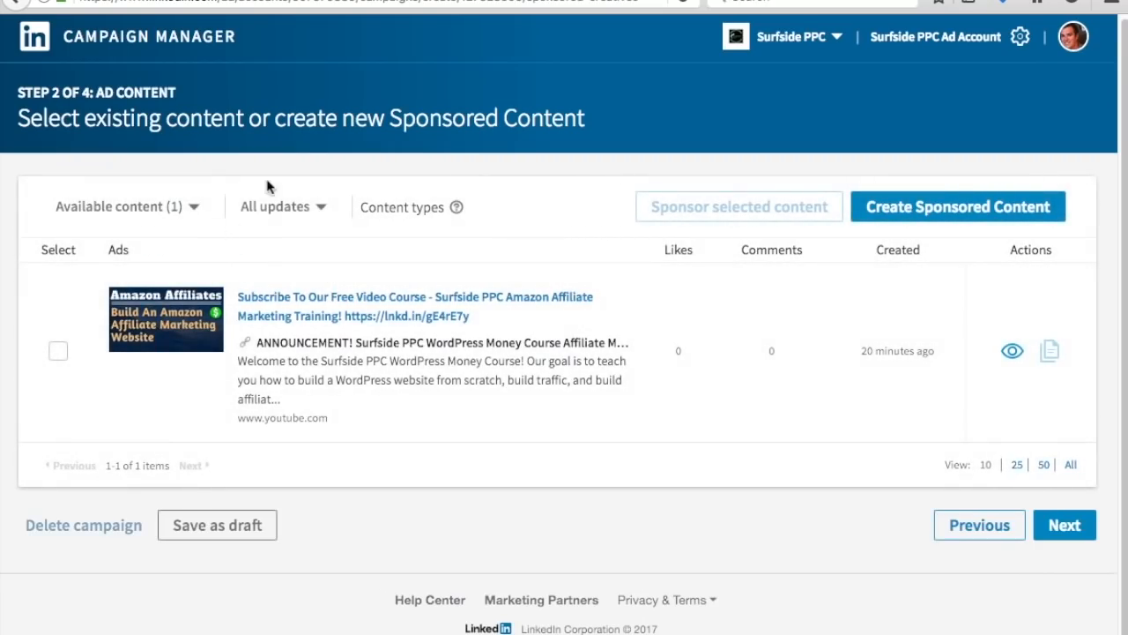
Step: Select the existing free video course update as the ad content and proceed to audience creation
left_click(275, 1)
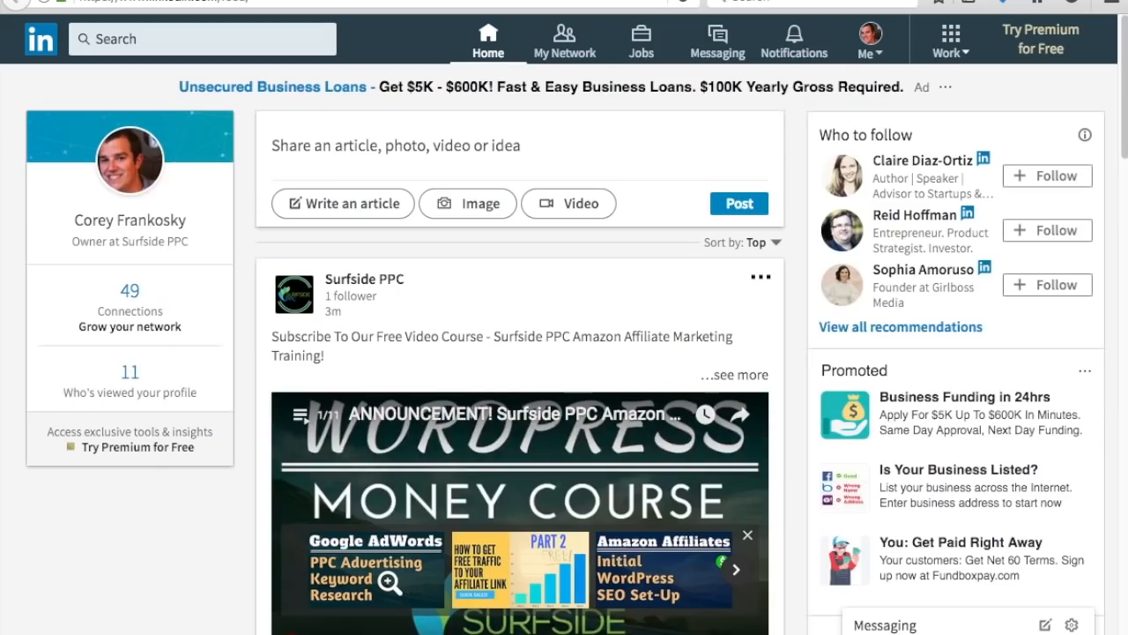
left_click(374, 1)
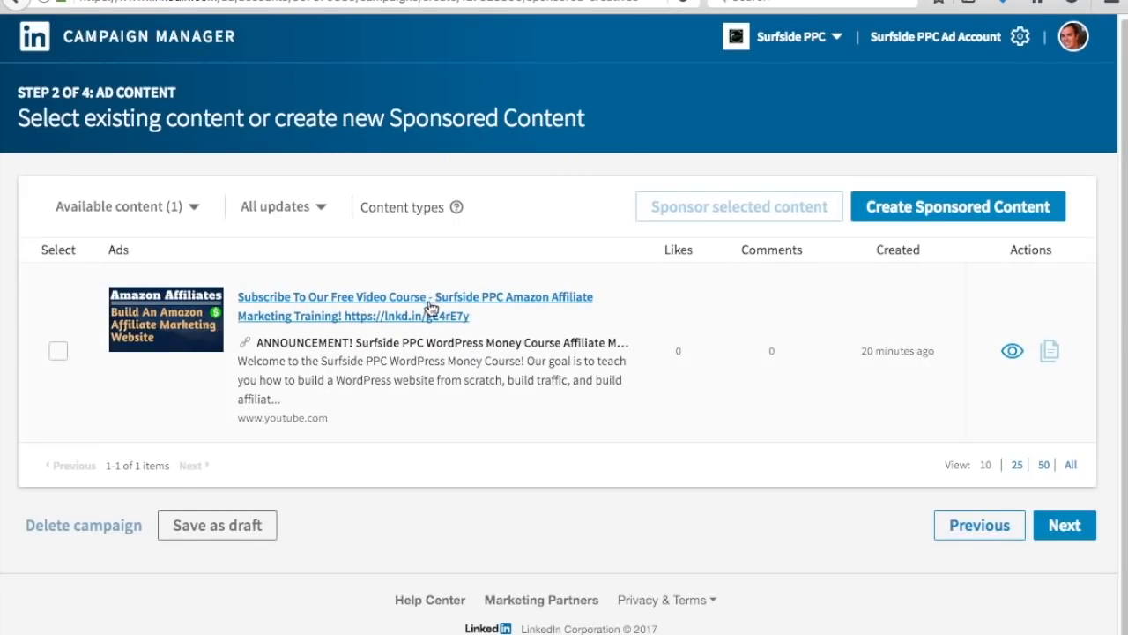
left_click(59, 350)
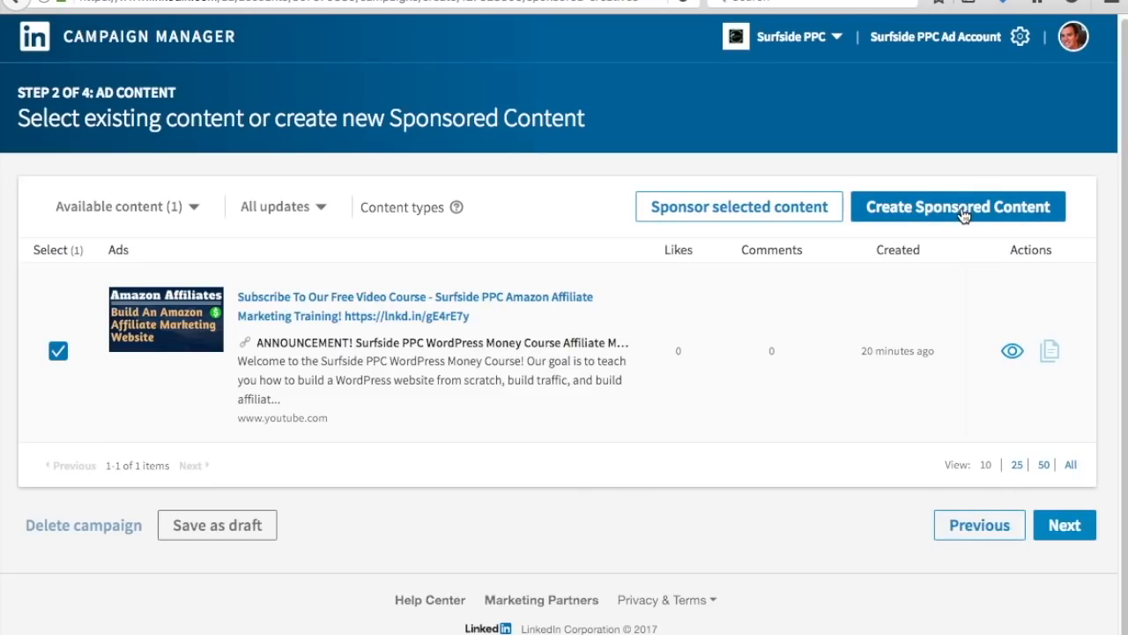
key("ctrl+Tab")
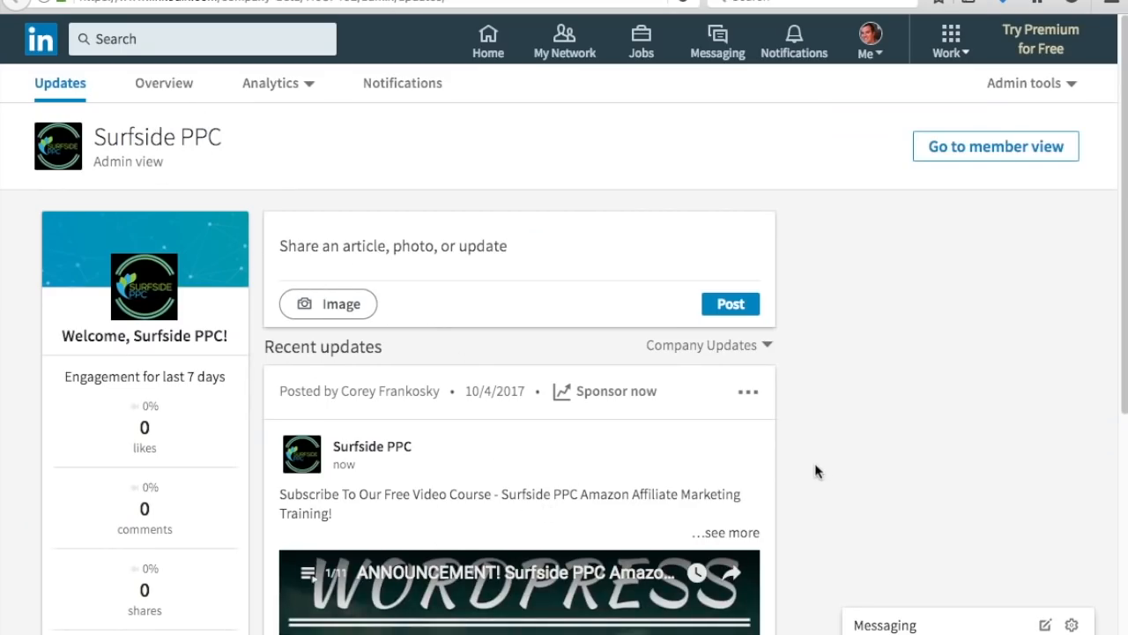
scroll(605, 383, "down", 3)
scroll(617, 326, "up", 1)
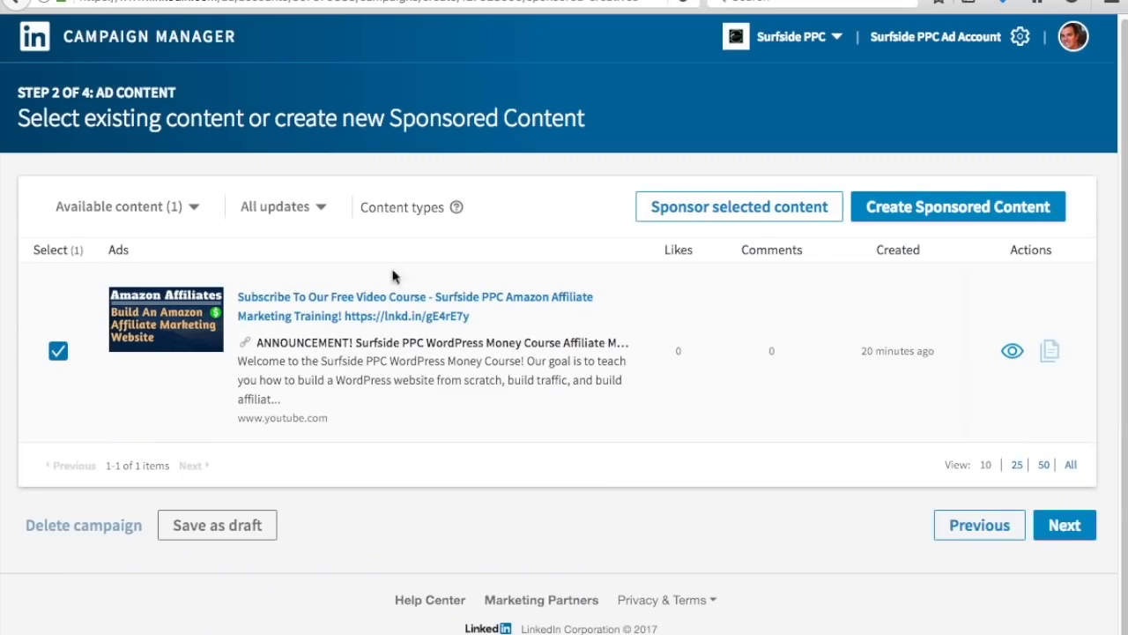
left_click(1049, 531)
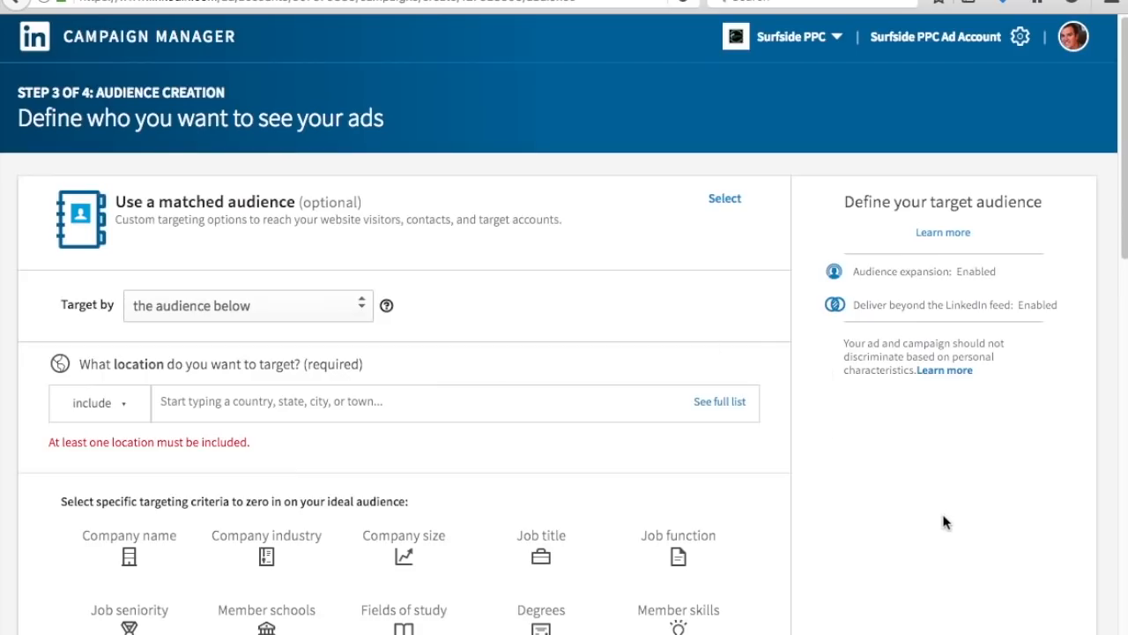
Step: Examine the targeting criteria, the matched audience options and the choices for what to target by
scroll(994, 504, "down", 2)
scroll(994, 504, "down", 1)
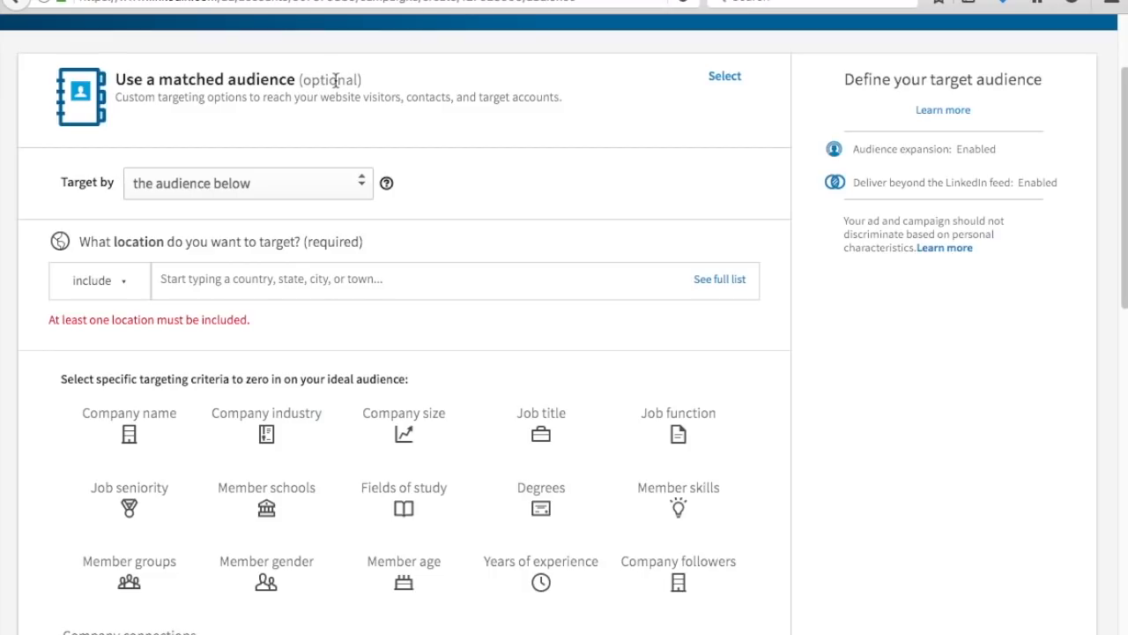
left_click(725, 77)
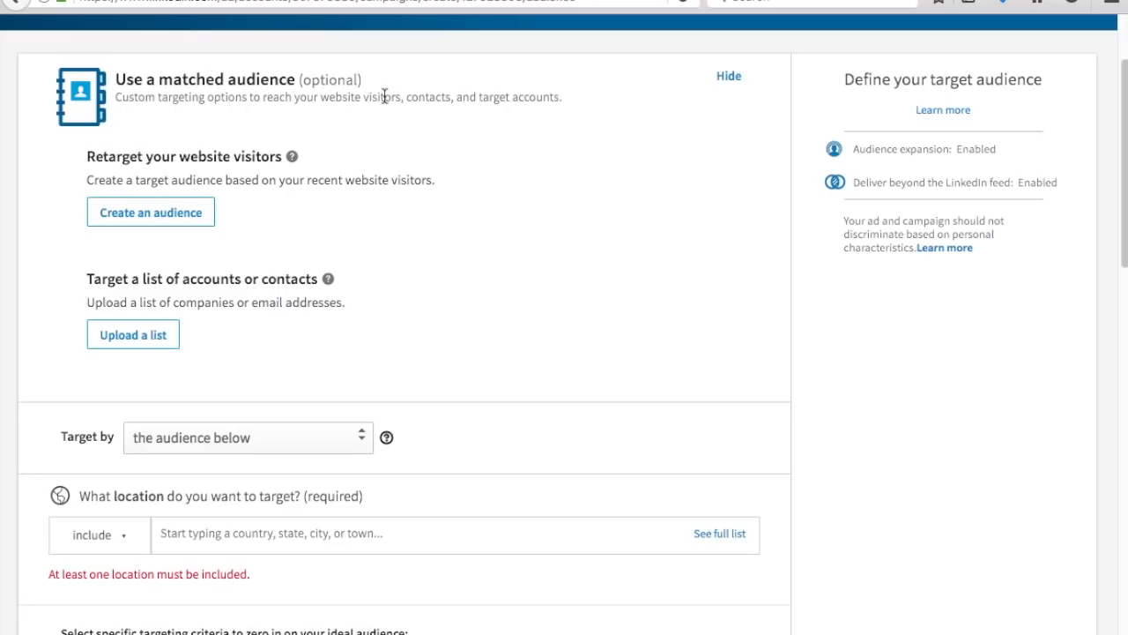
left_click(728, 76)
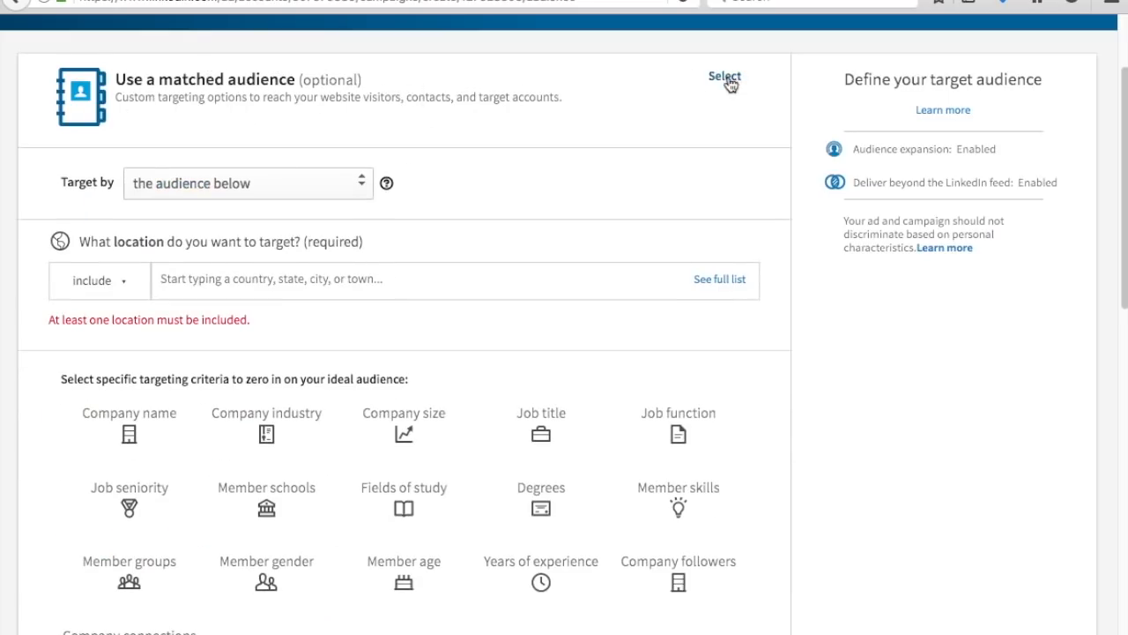
mouse_move(204, 191)
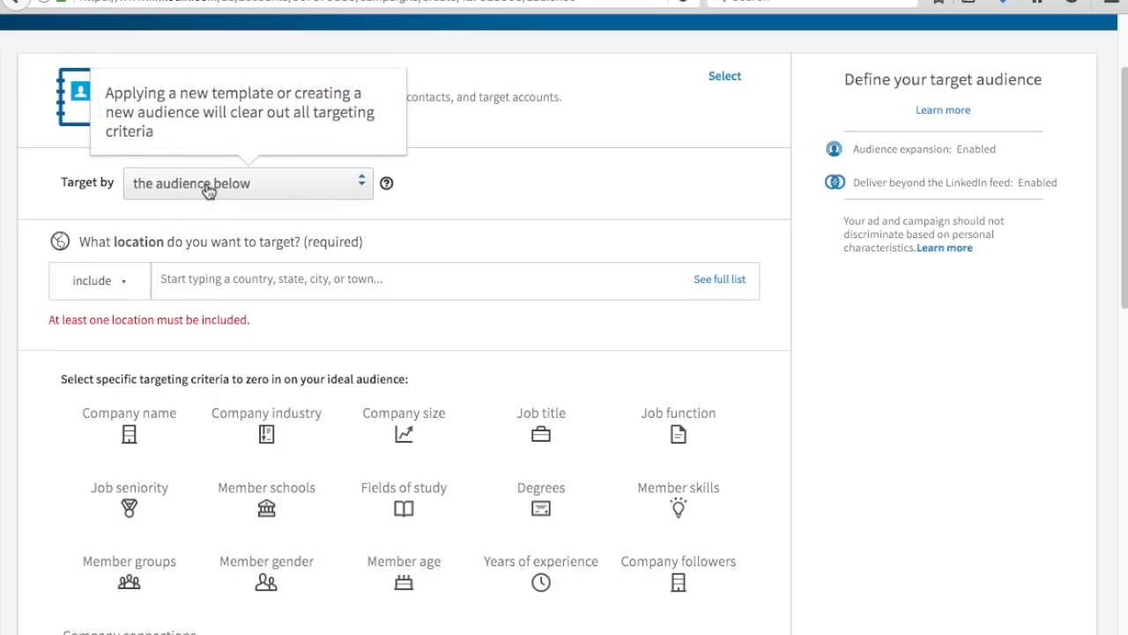
left_click(208, 191)
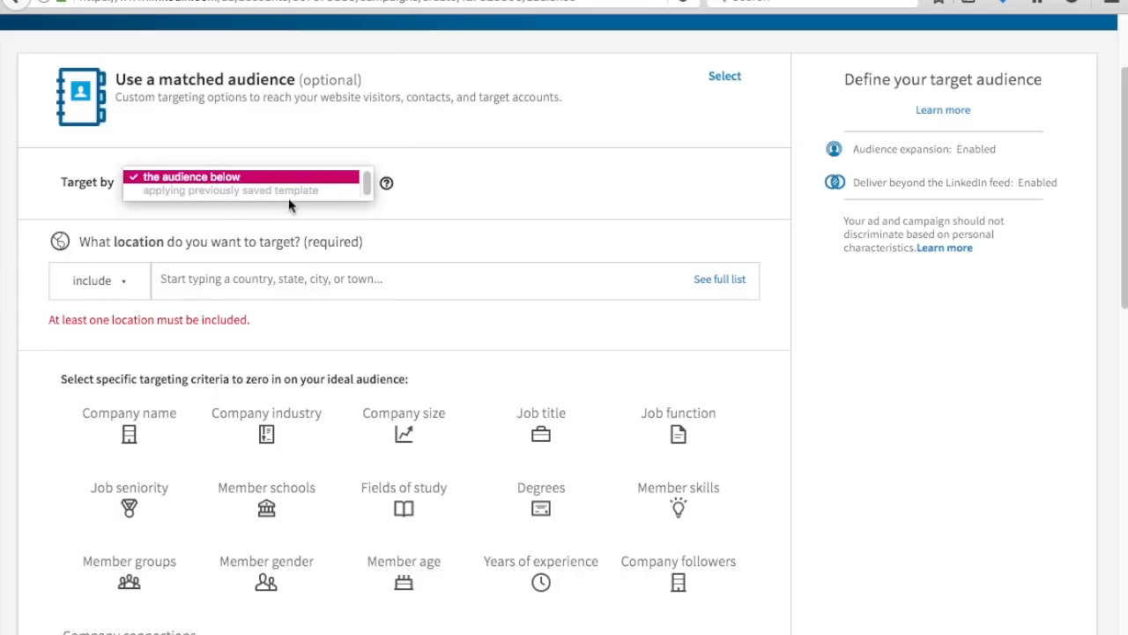
left_click(489, 182)
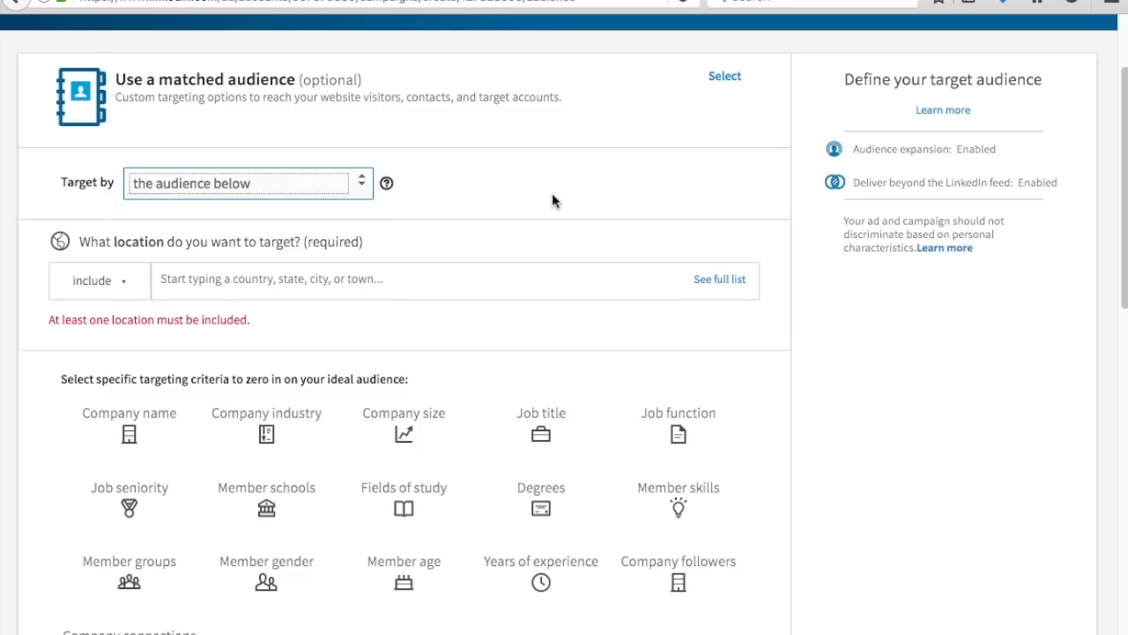
Step: Include the Greater New York City Area and the Greater Boston Area as target locations
left_click(266, 280)
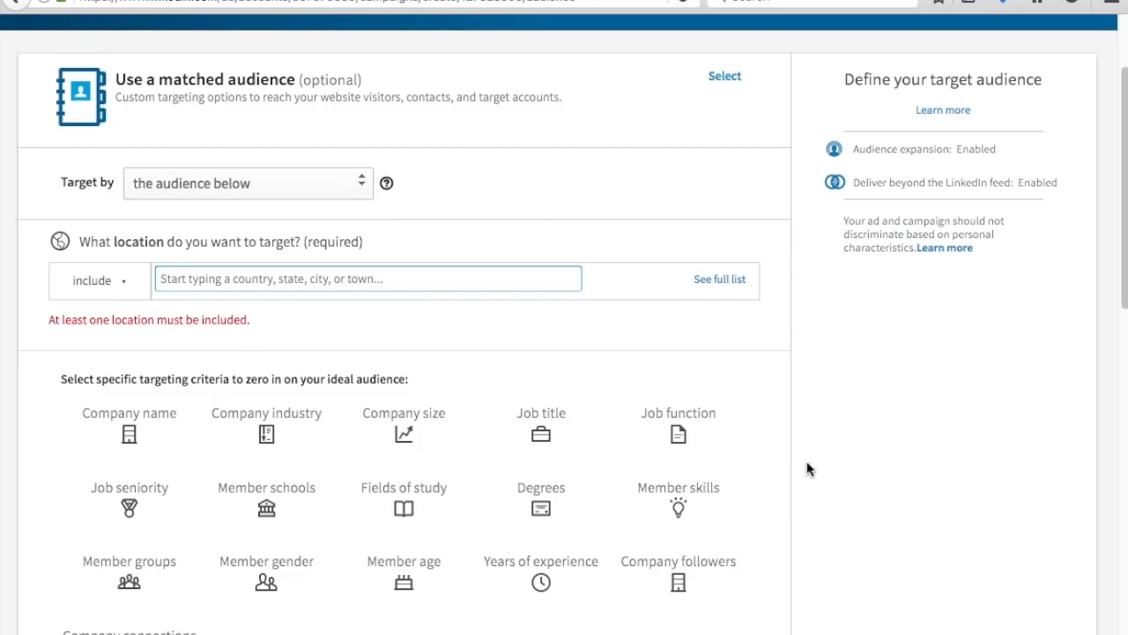
type("new york city")
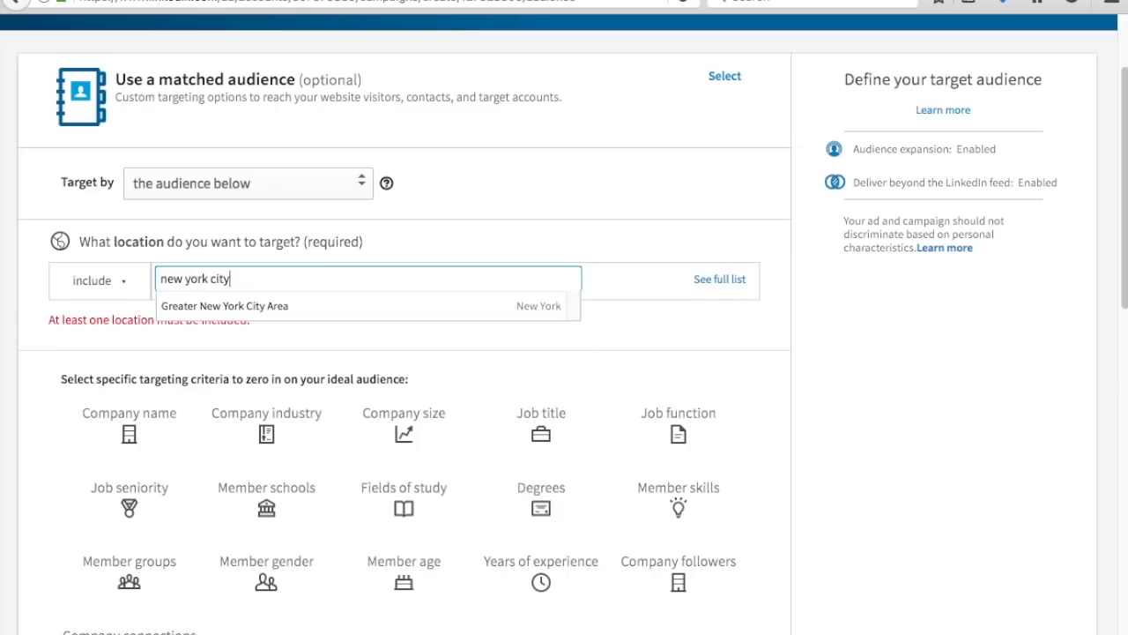
left_click(302, 306)
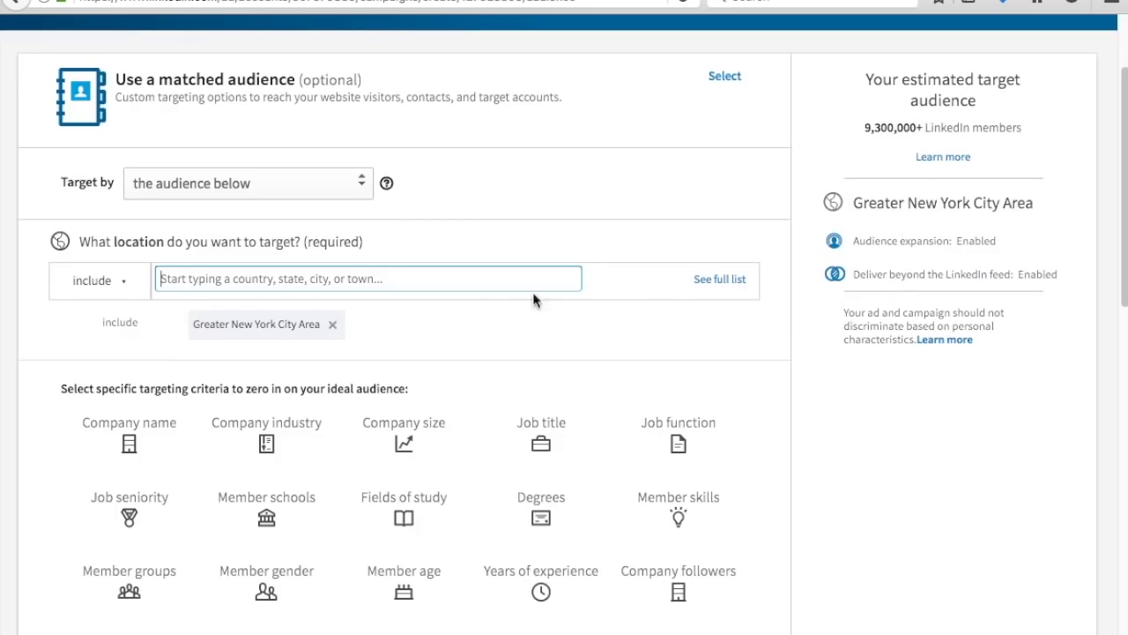
type("boston")
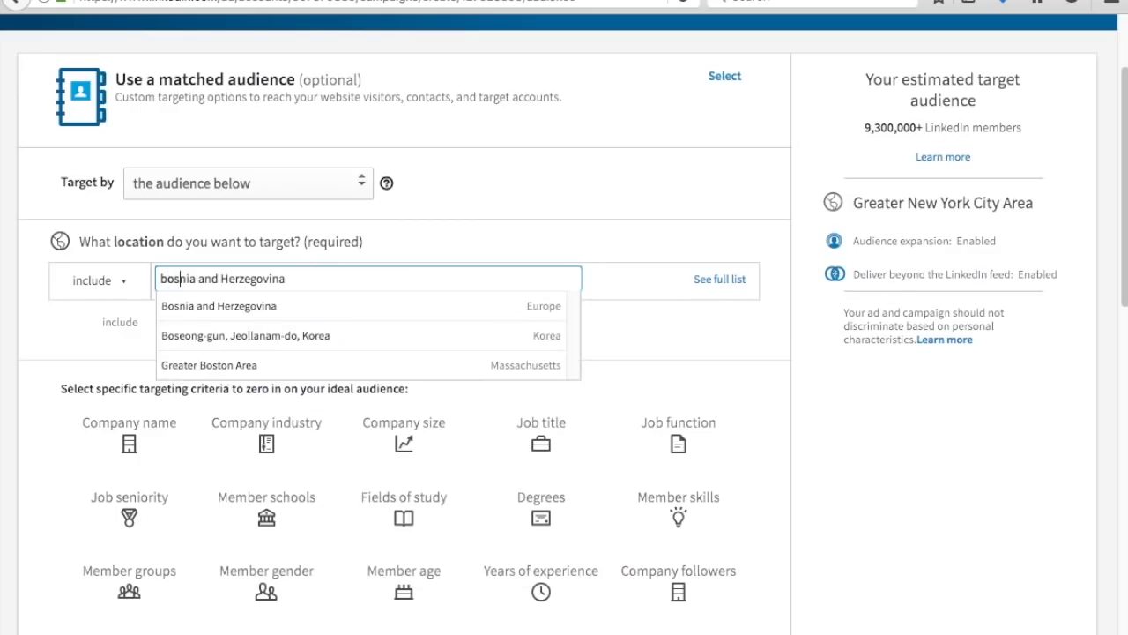
left_click(296, 305)
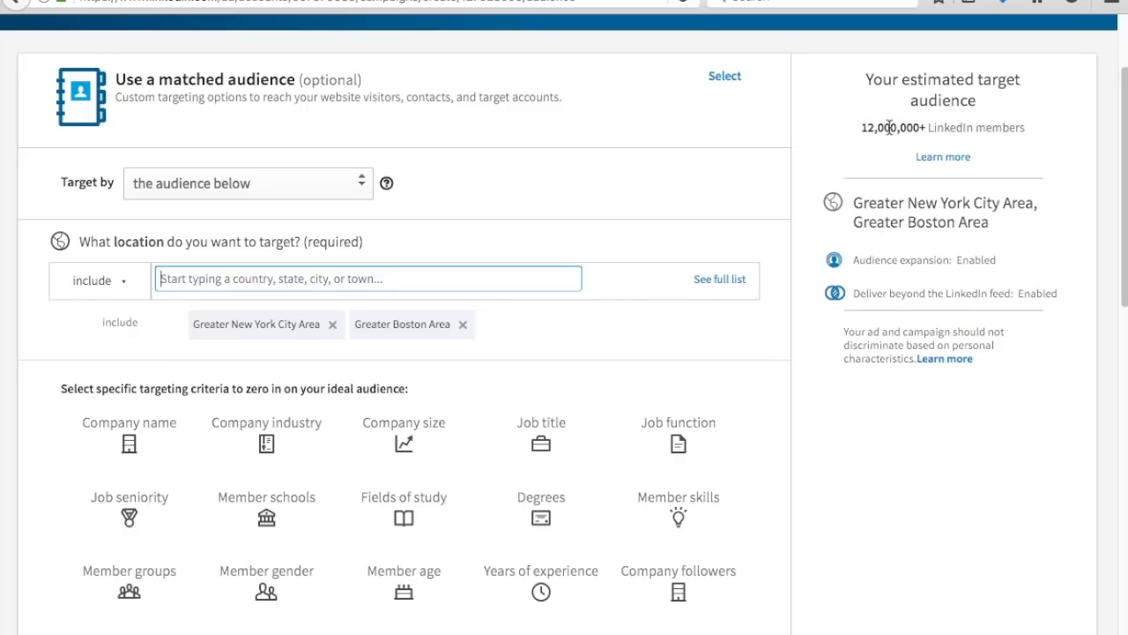
Step: Add member groups targeting with Affiliate Marketing Group - Most Members in the Industry! and Affiliate Marketing Training - How to Make Money Online
scroll(924, 418, "down", 3)
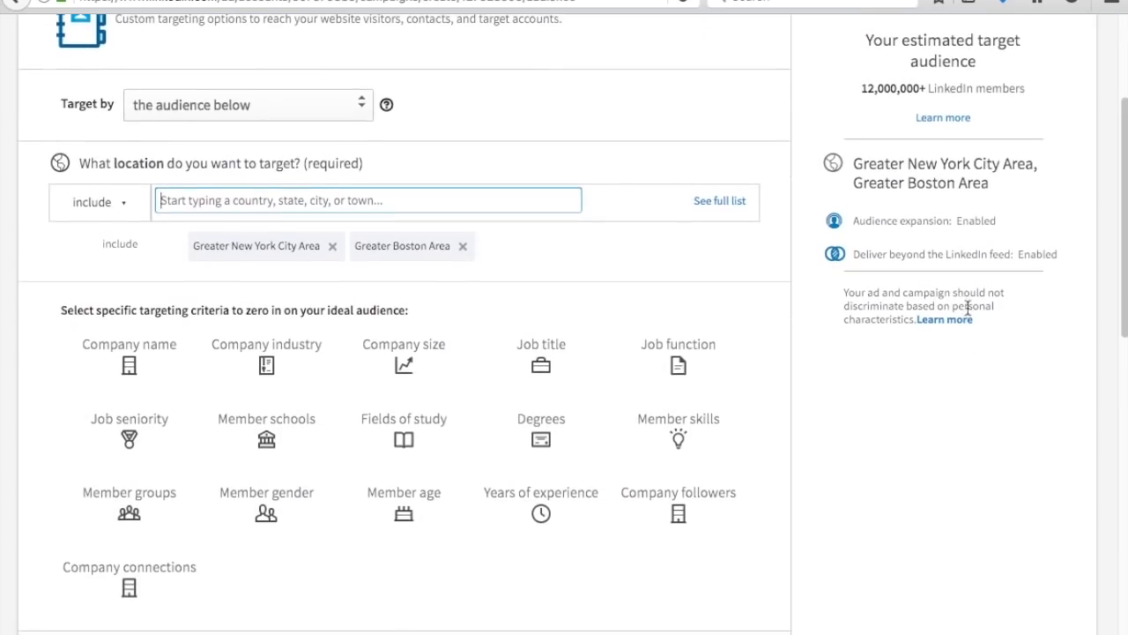
scroll(1005, 293, "down", 1)
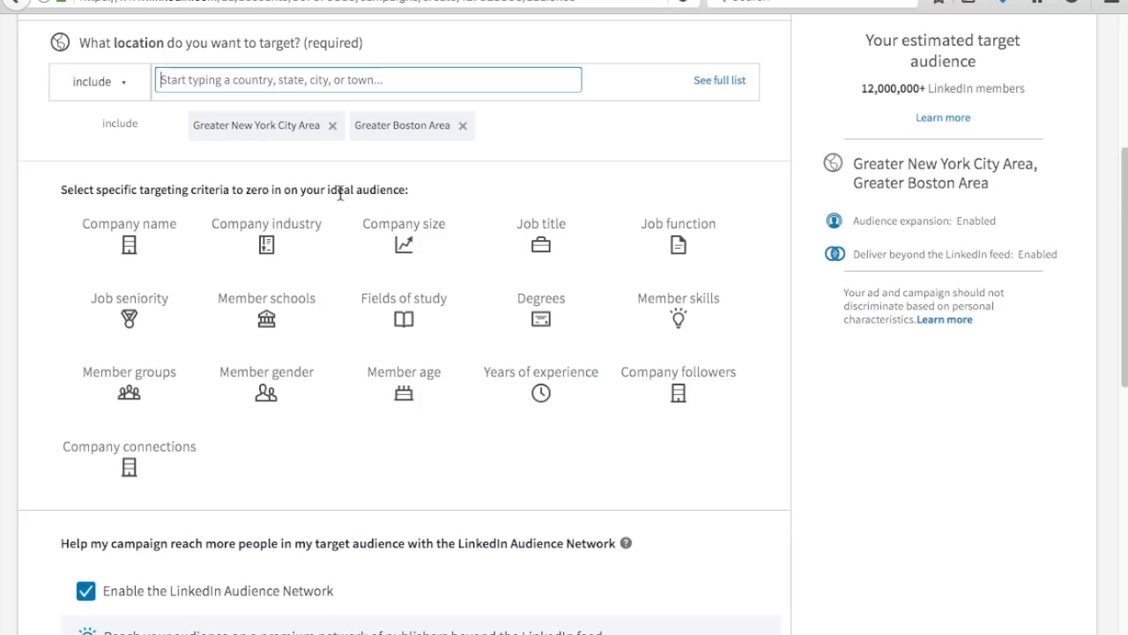
left_click(91, 238)
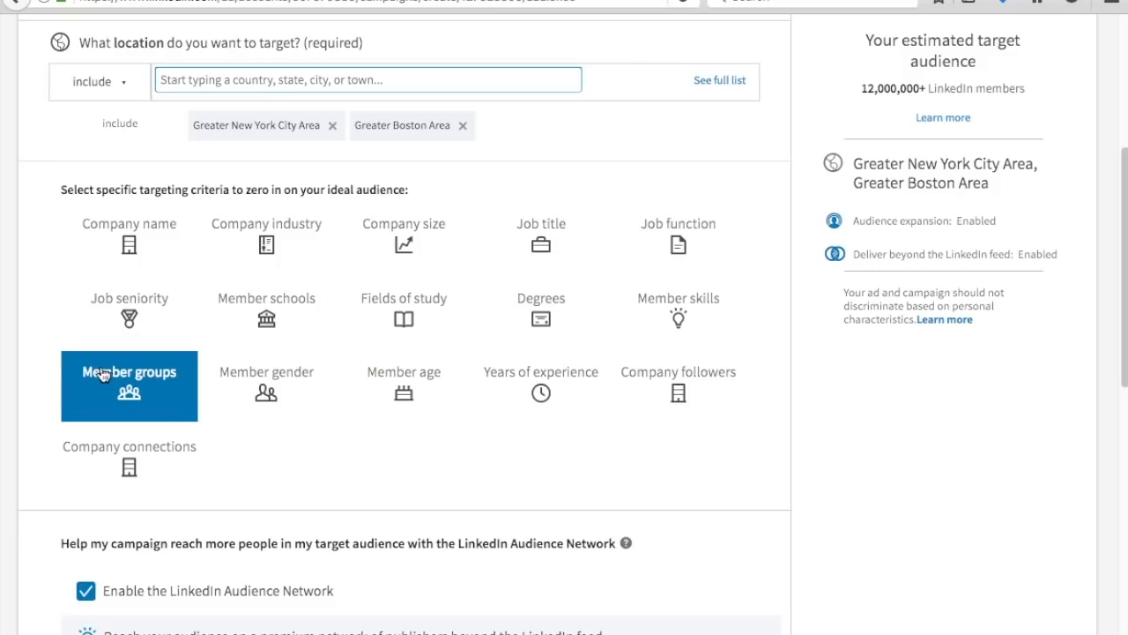
left_click(157, 389)
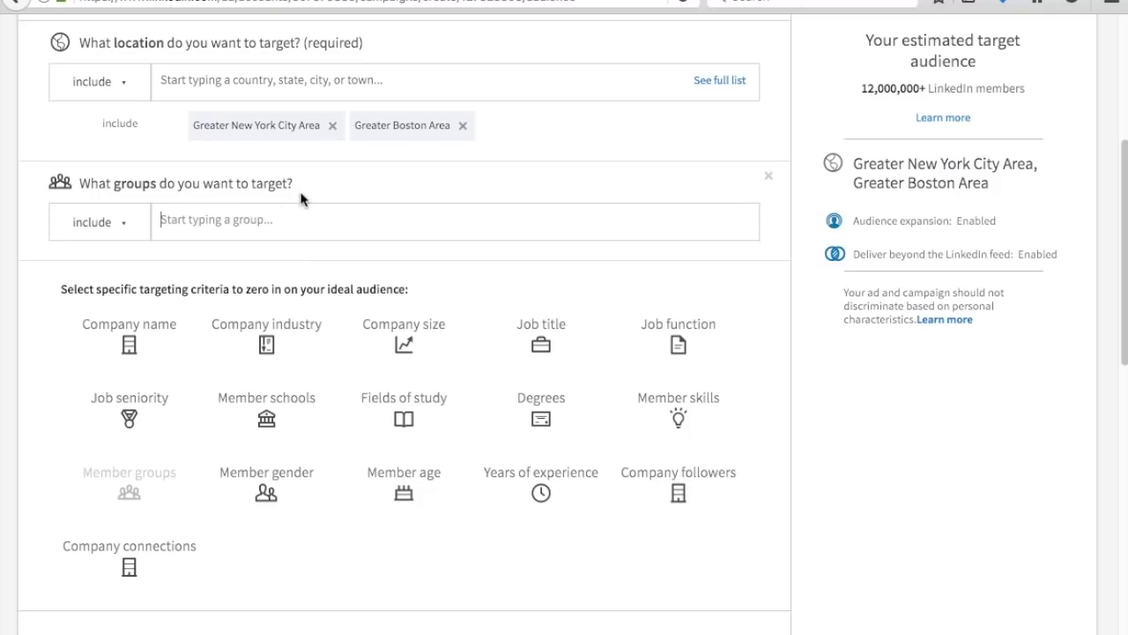
type("affiliate marketing")
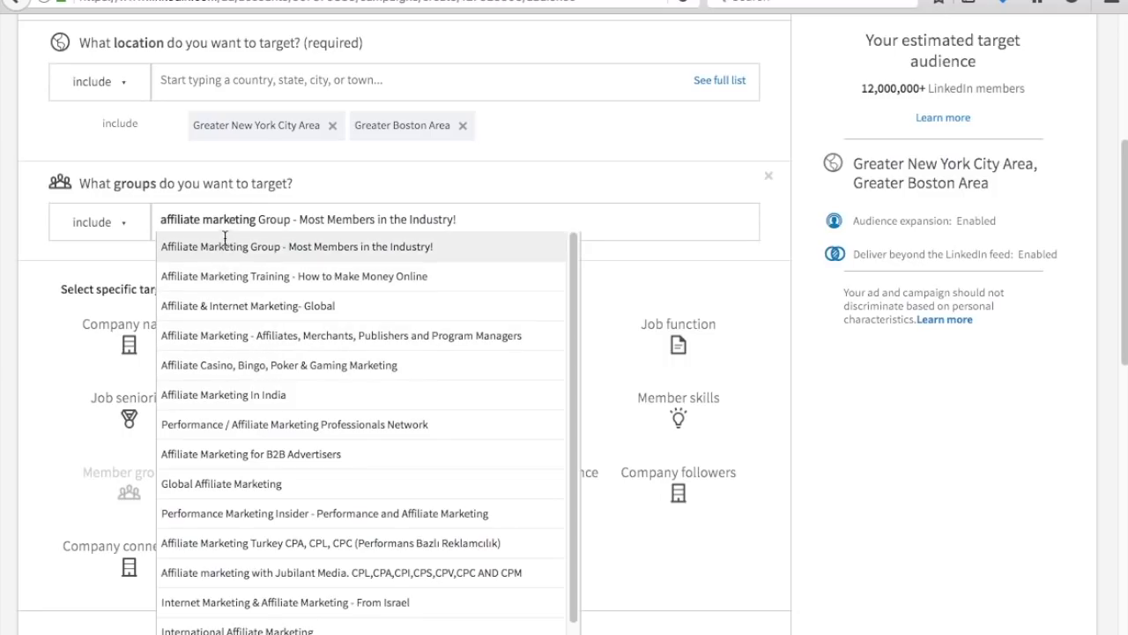
left_click(344, 247)
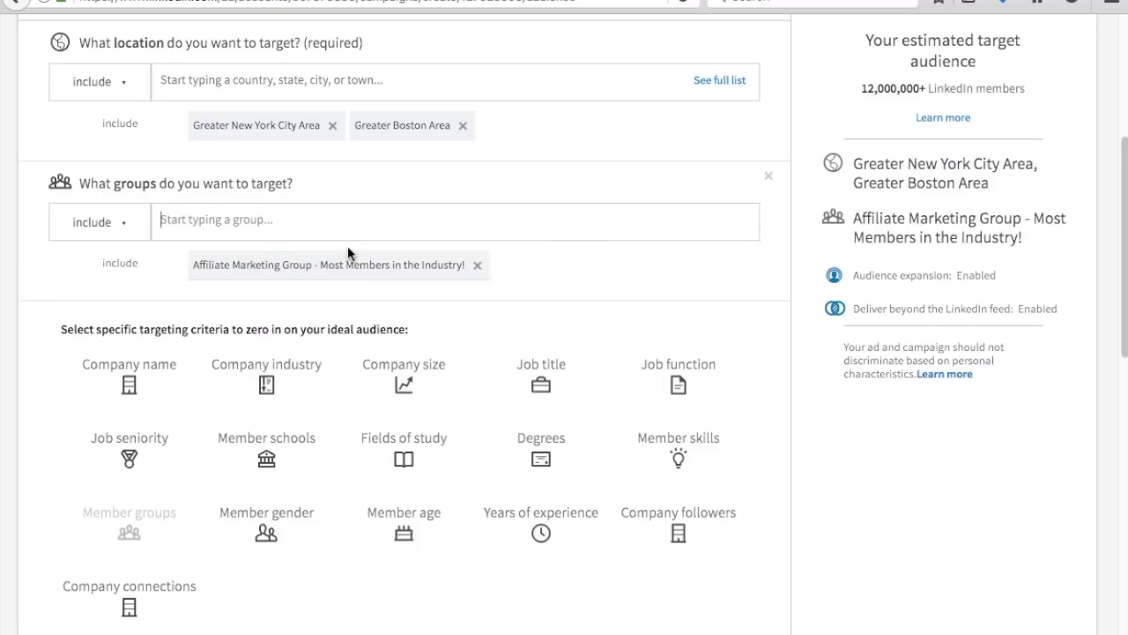
type("affilia")
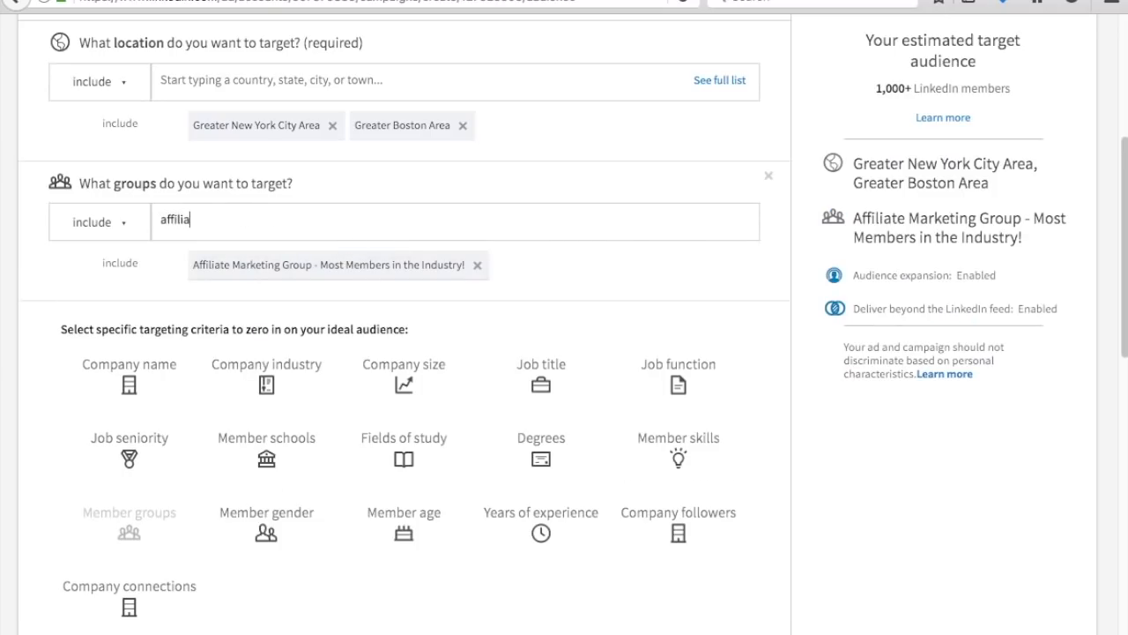
type("te marketing")
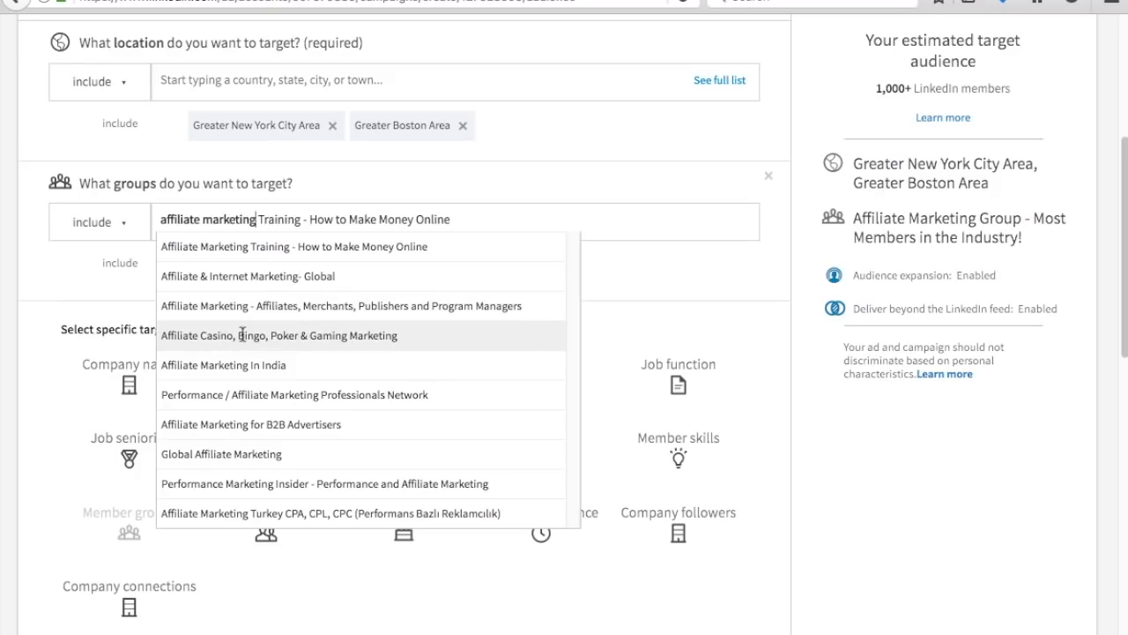
left_click(291, 248)
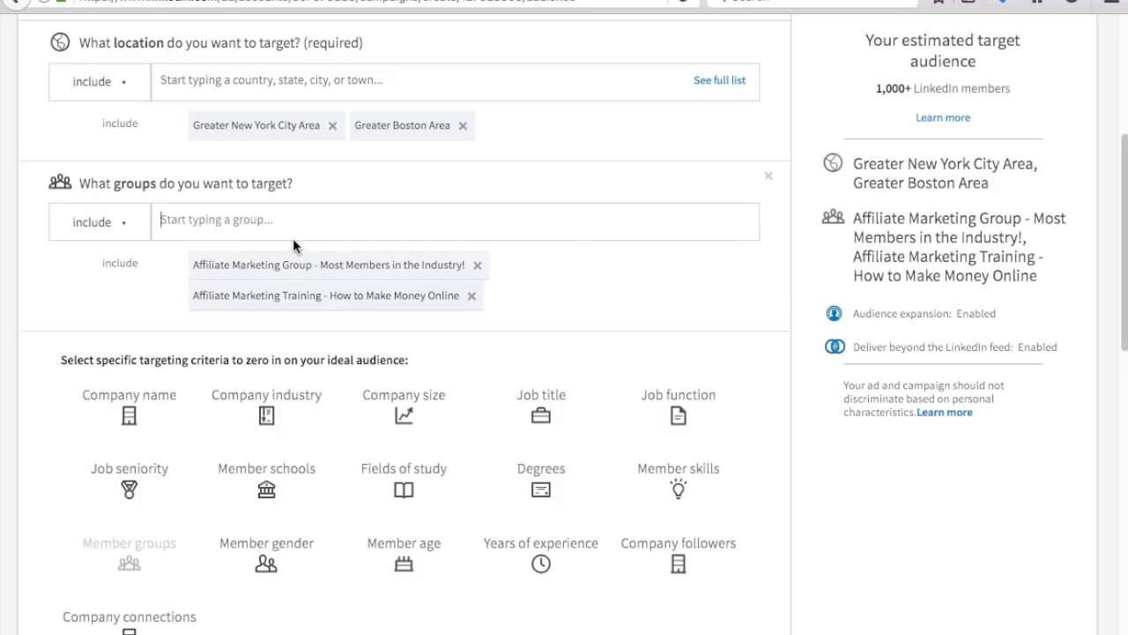
Step: Include groups Make Money Online Now, Make Money Online and Escape The Rat Race, the Make Money Online MLM group, WordPress, Amazon Affiliate Store and Amazon Affiliate Marketing
type("make money online")
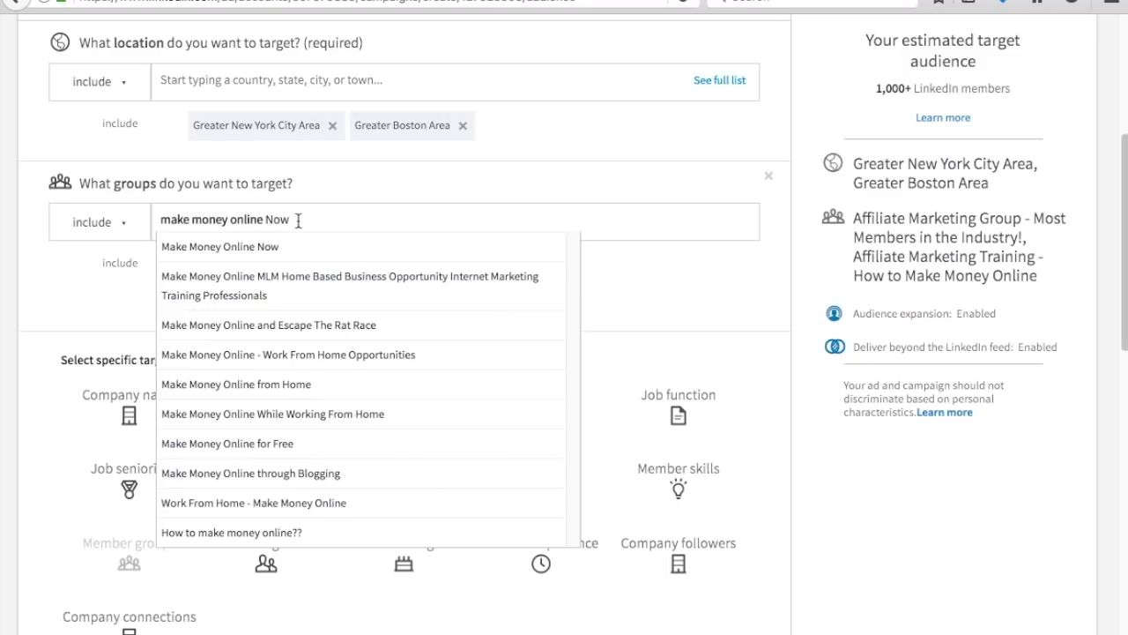
left_click(298, 252)
type("make money onl")
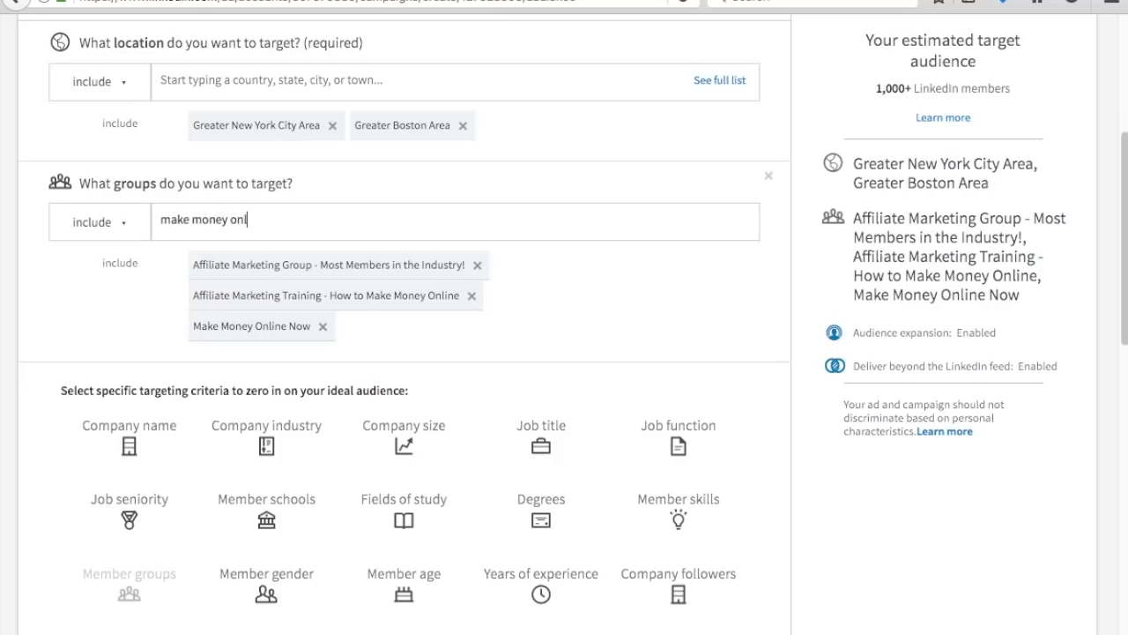
type("ine")
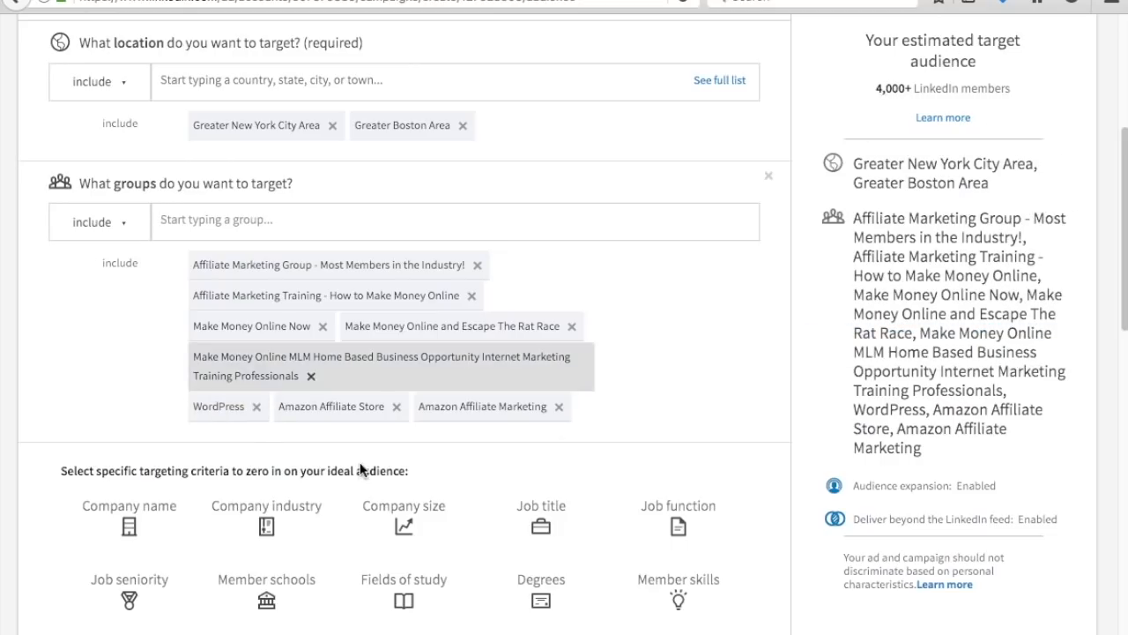
Step: Remove the WordPress group from the targeted member groups
left_click(256, 407)
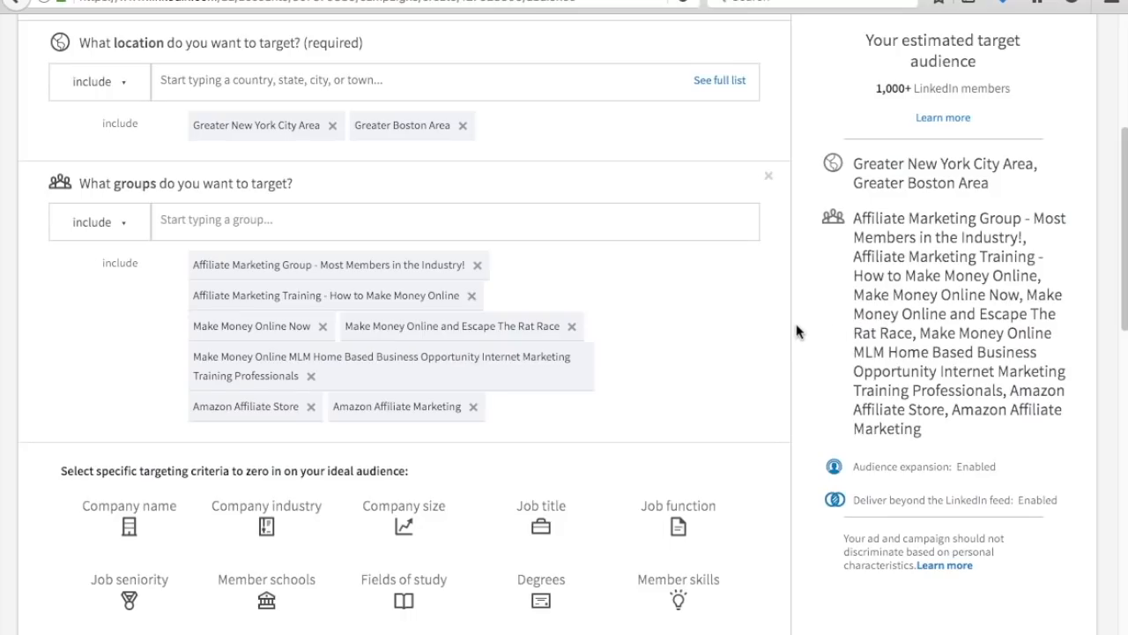
scroll(796, 299, "down", 1)
scroll(794, 298, "up", 2)
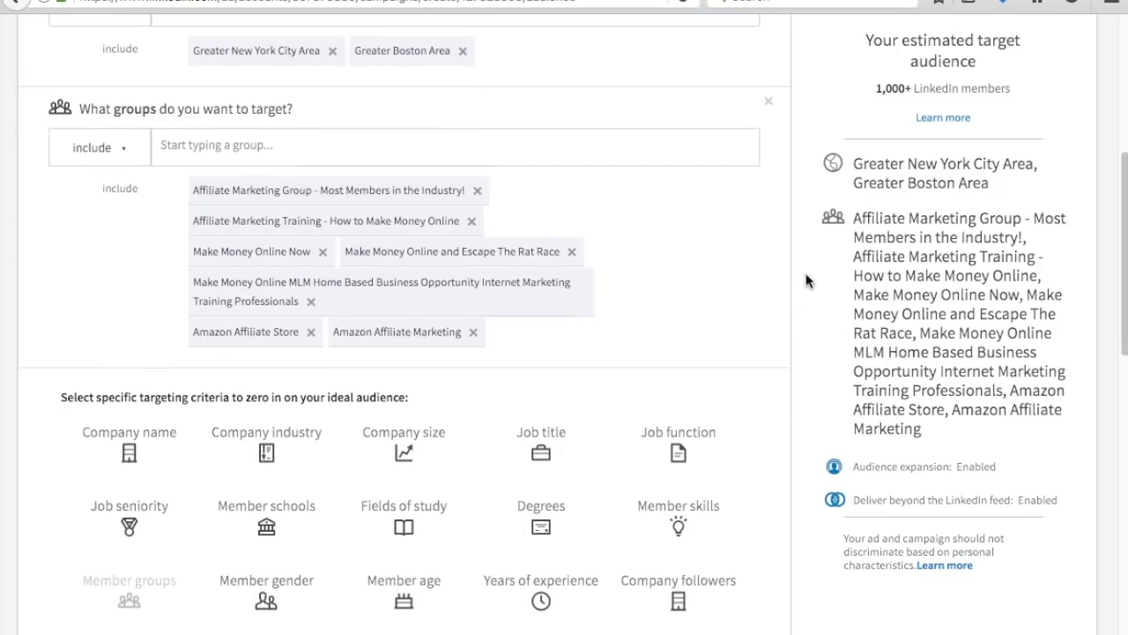
Step: Add company name targeting and look through the company suggestions for "micro"
scroll(808, 285, "down", 5)
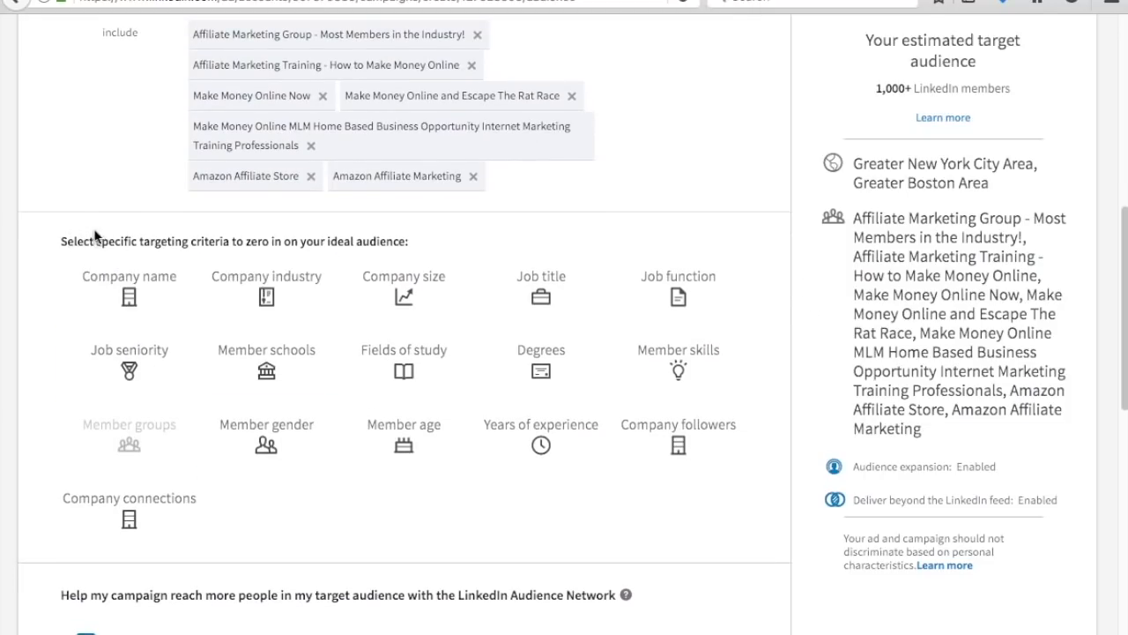
left_click(166, 260)
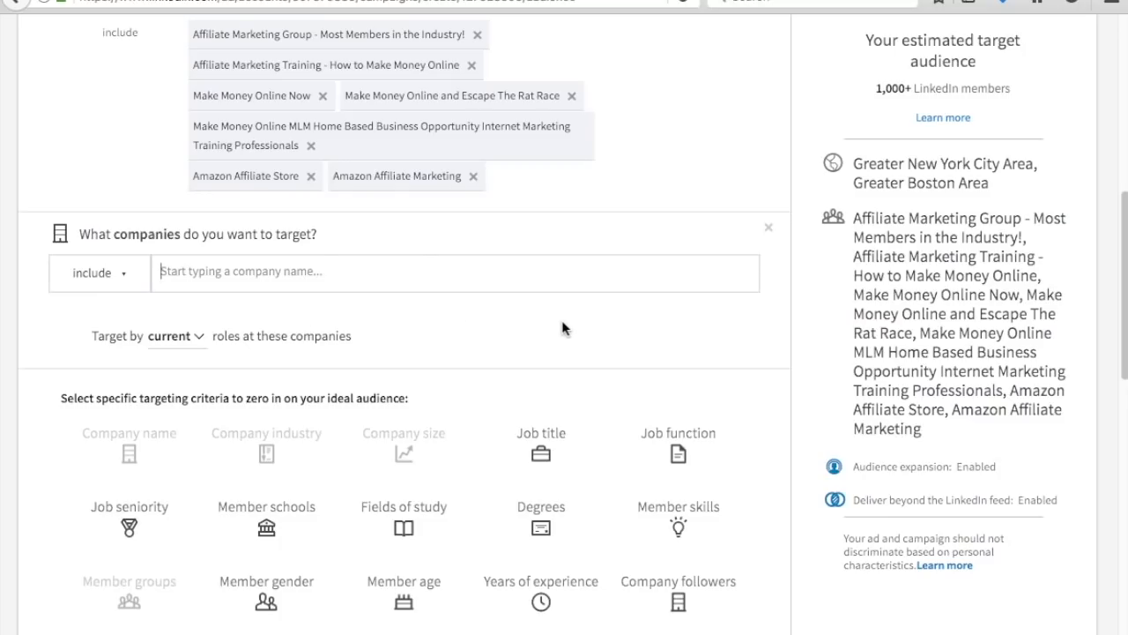
type("micro")
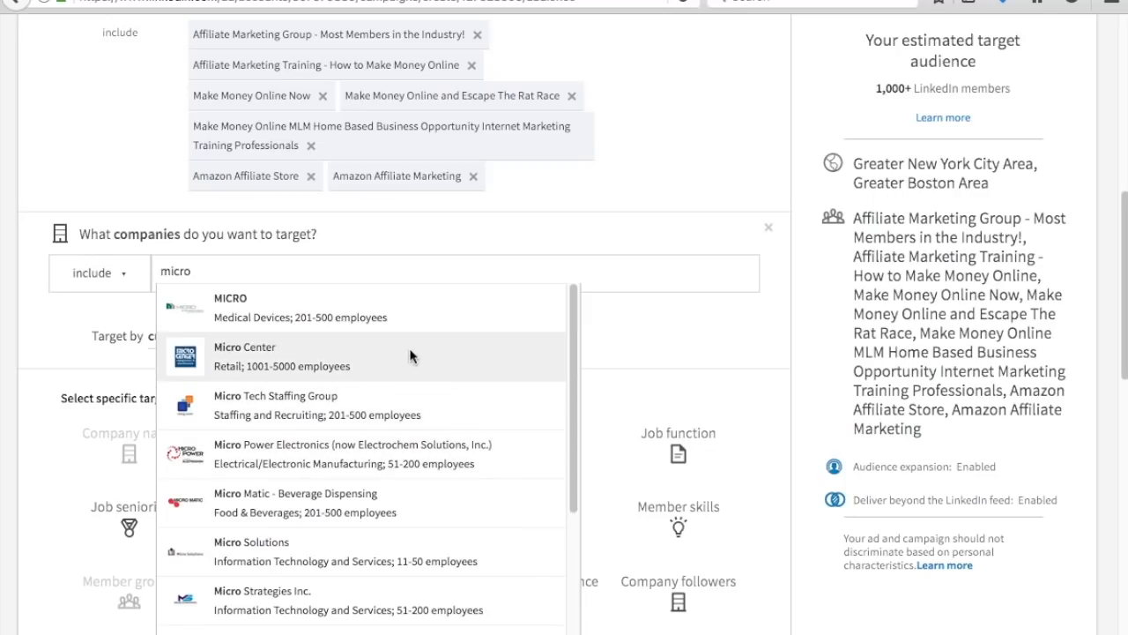
scroll(401, 310, "down", 5)
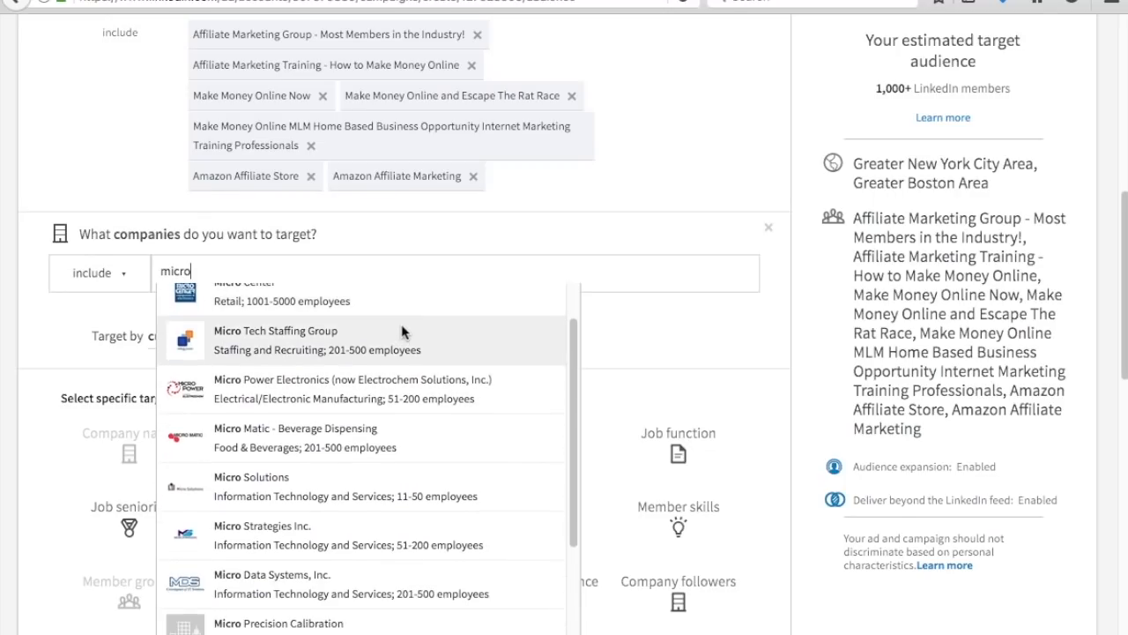
scroll(353, 396, "up", 5)
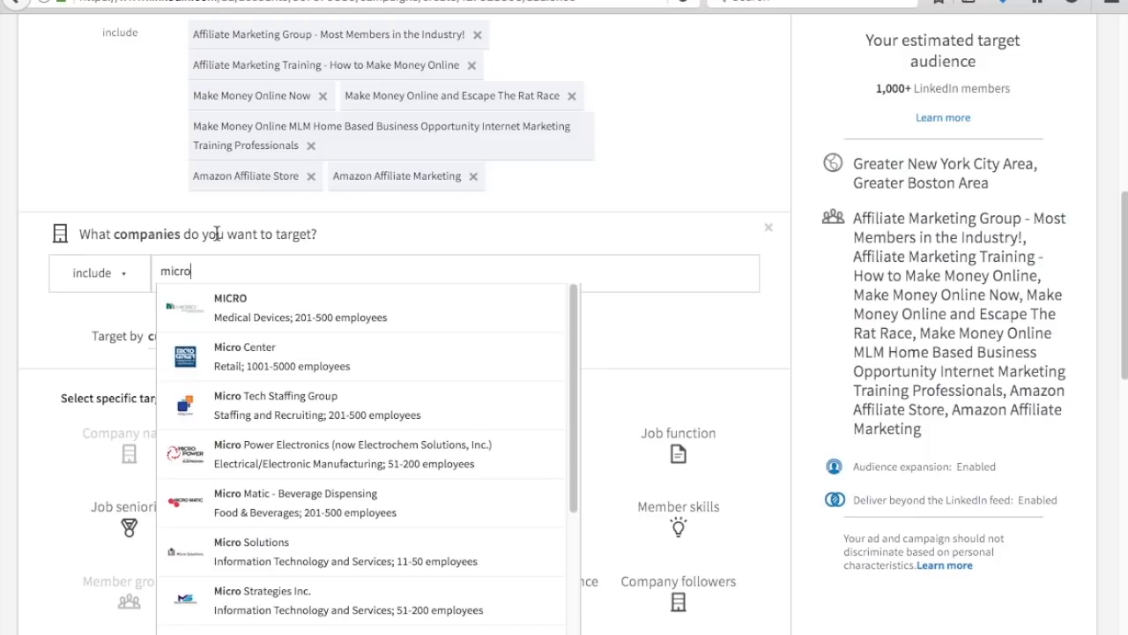
Step: Search the companies for "real estate" instead and include Real Estate One as a targeted company
left_click_drag(214, 271, 145, 266)
type("real estate")
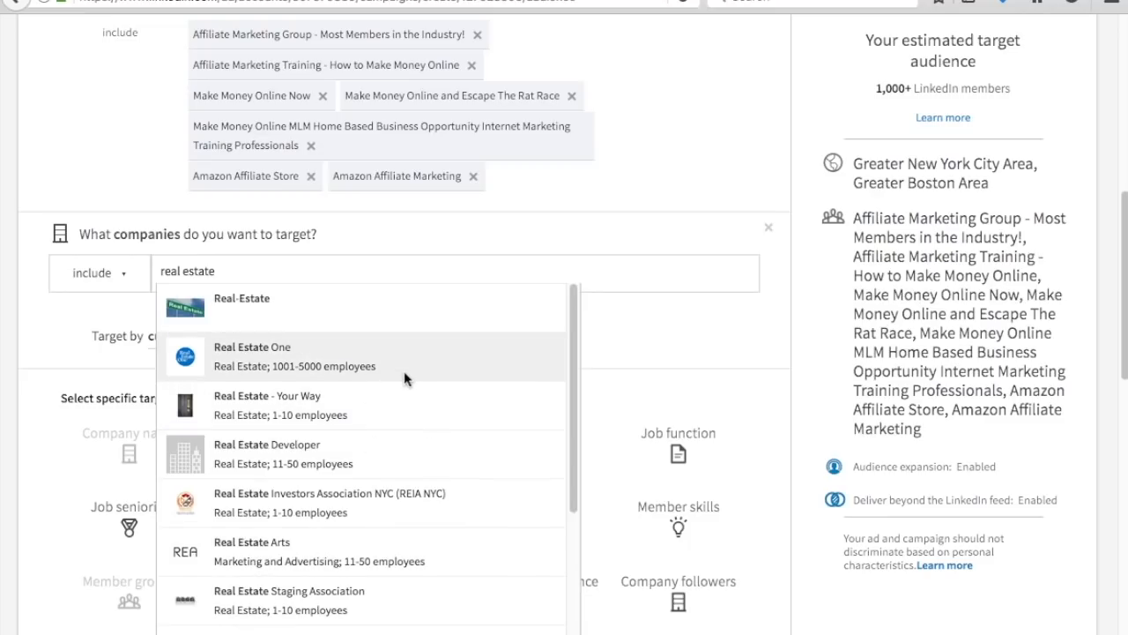
left_click(326, 354)
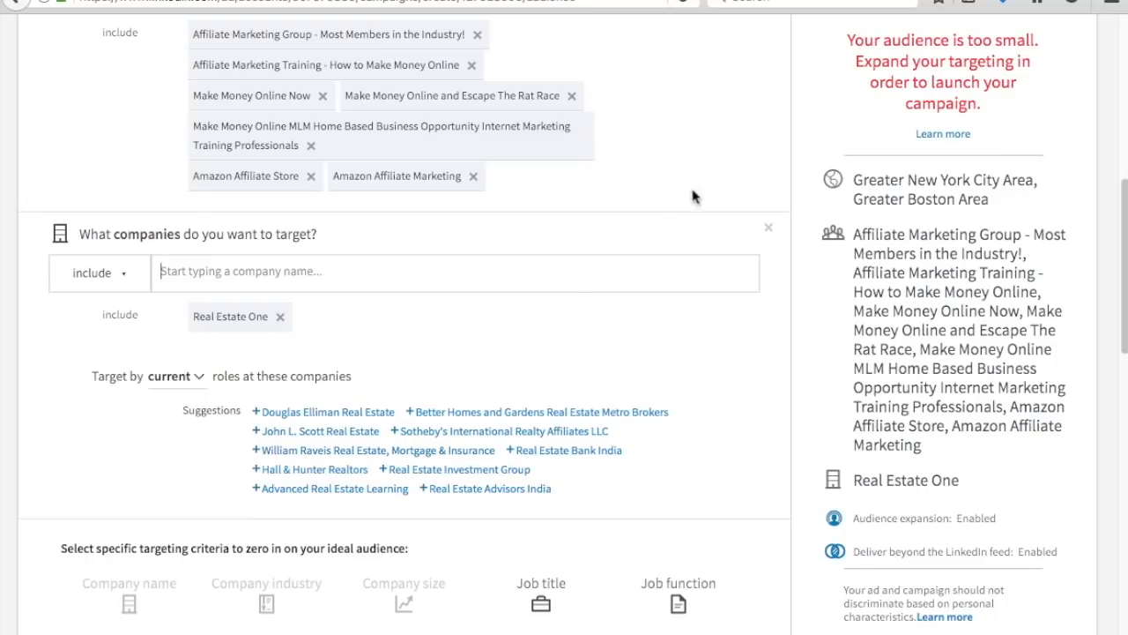
Step: Remove Real Estate One and drop the company name criterion from the audience
scroll(531, 307, "up", 1)
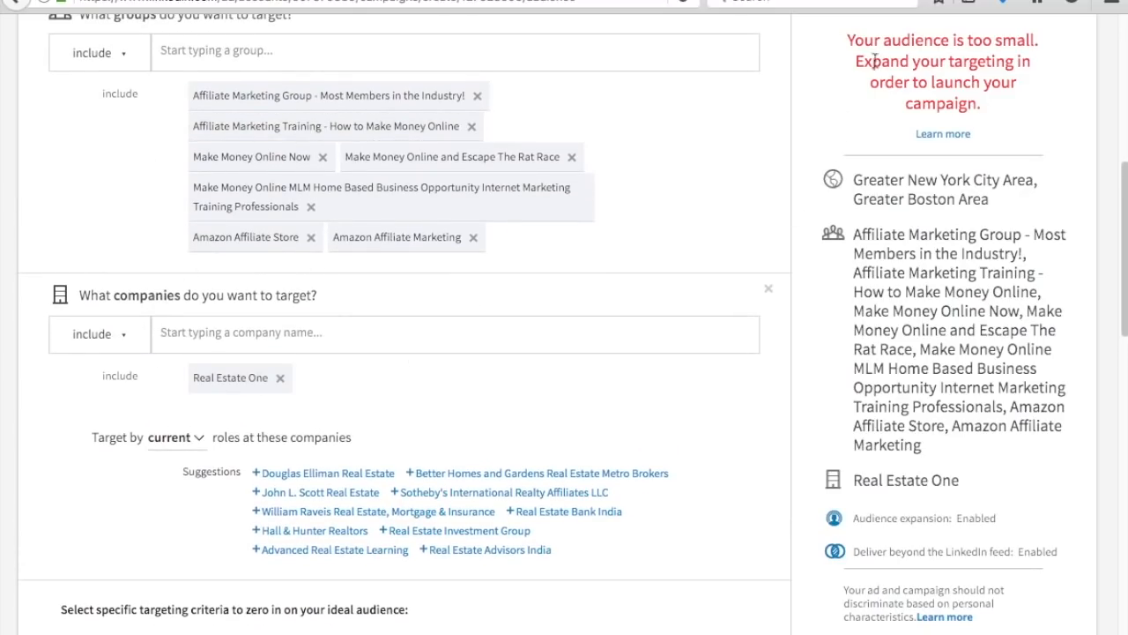
left_click(280, 379)
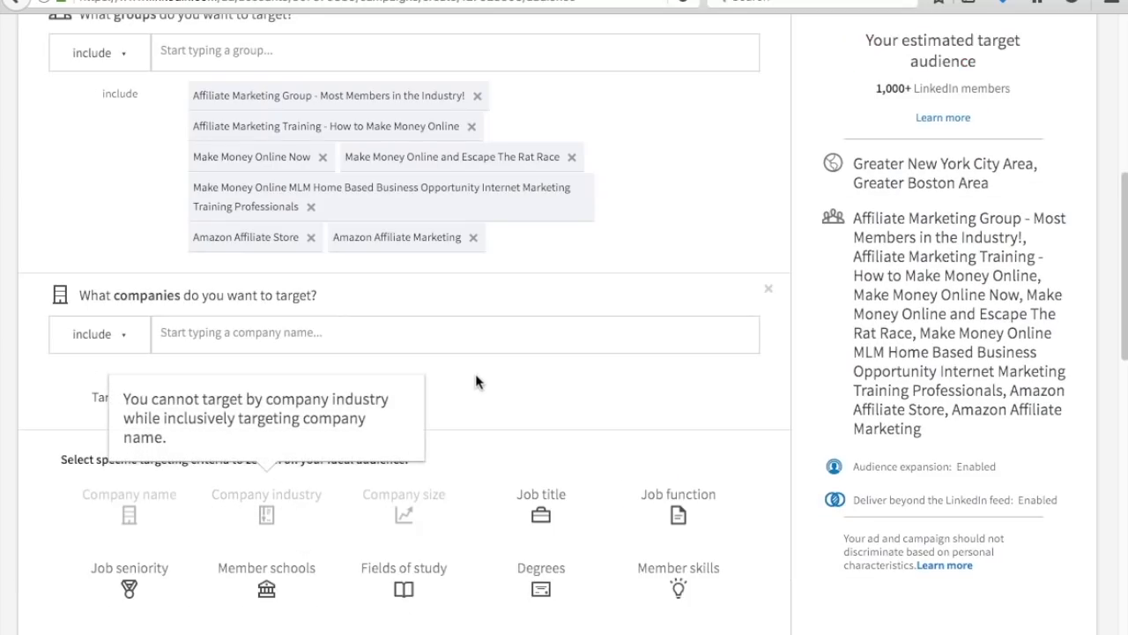
left_click(771, 291)
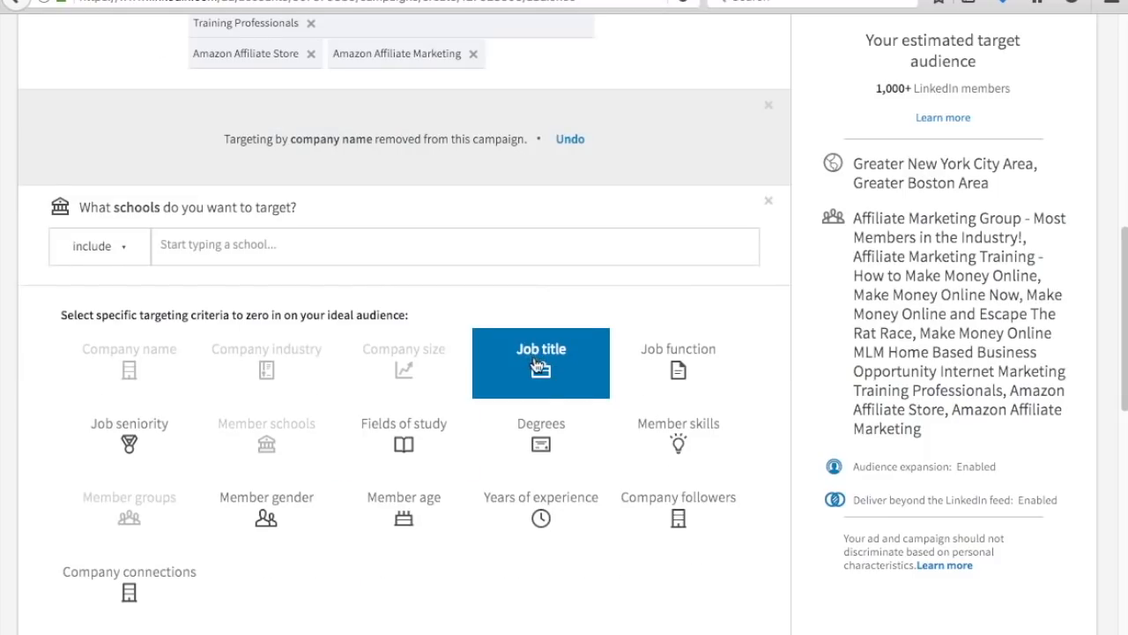
Step: Add job title targeting, and try a school search for "coastal carolina" before removing the schools criterion
left_click(567, 354)
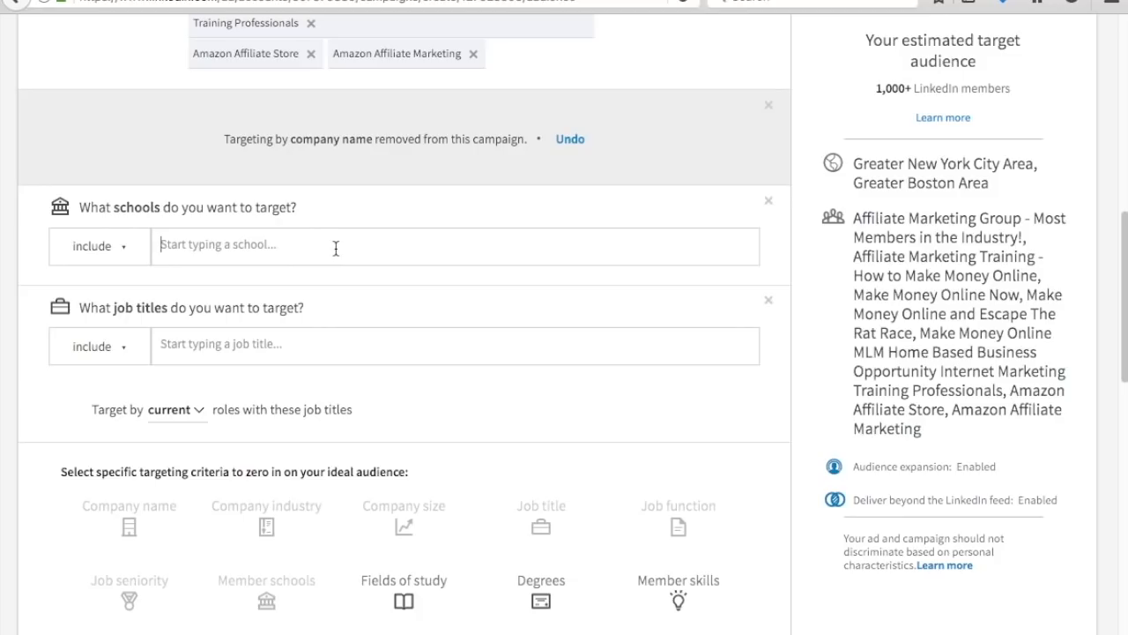
type("coastal carolina")
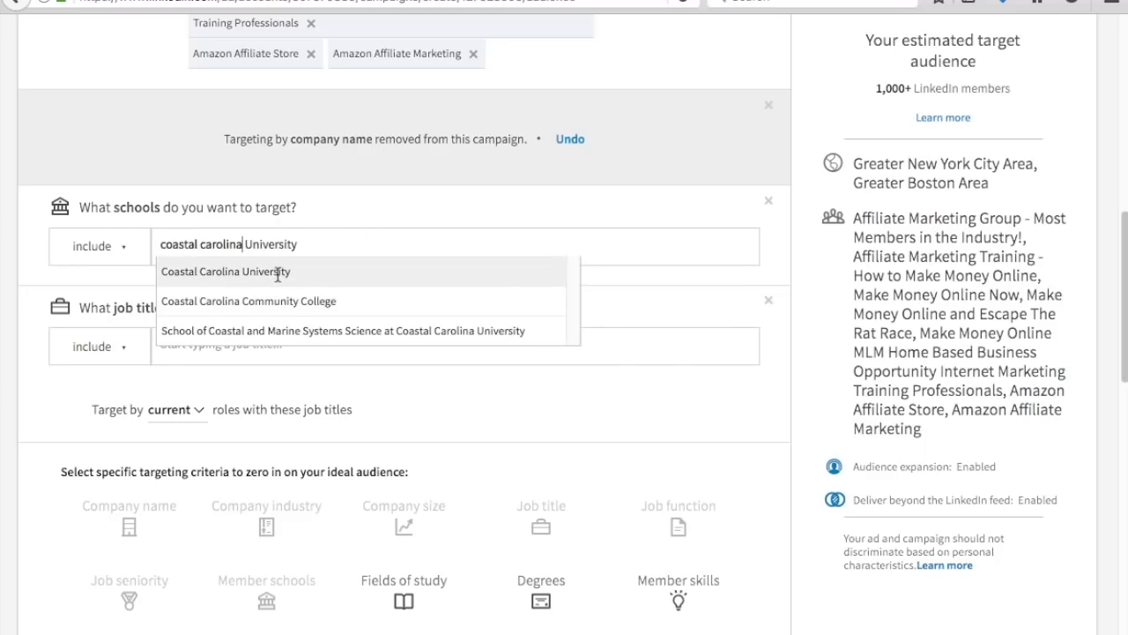
left_click(767, 201)
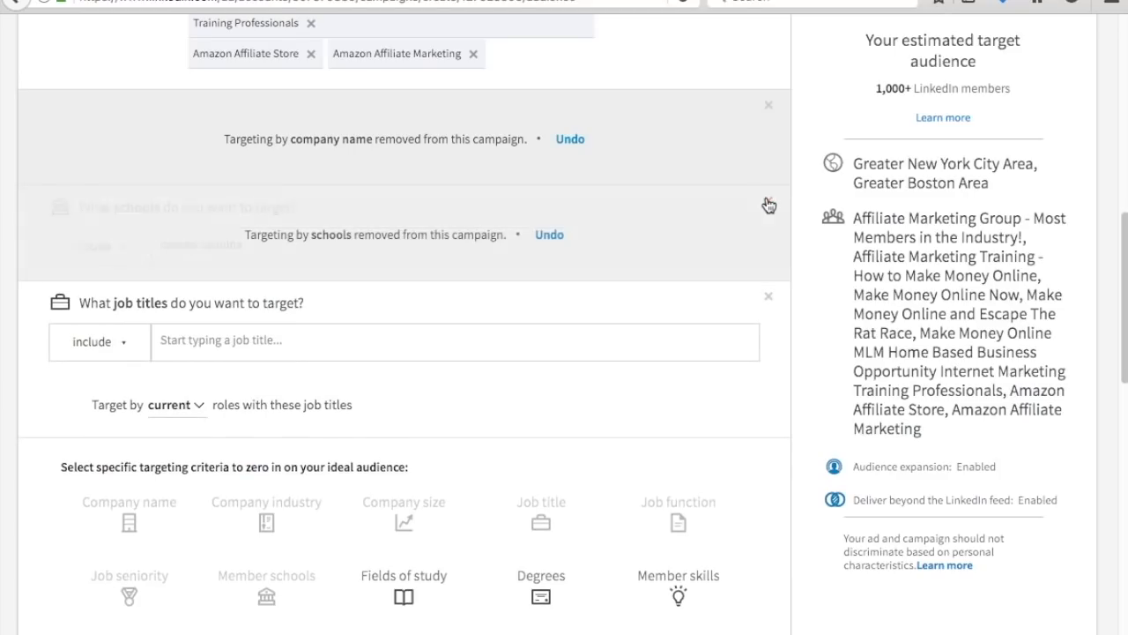
Step: Dismiss the removed-criteria notices and include Sales And Marketing Specialist as a targeted job title
left_click(767, 107)
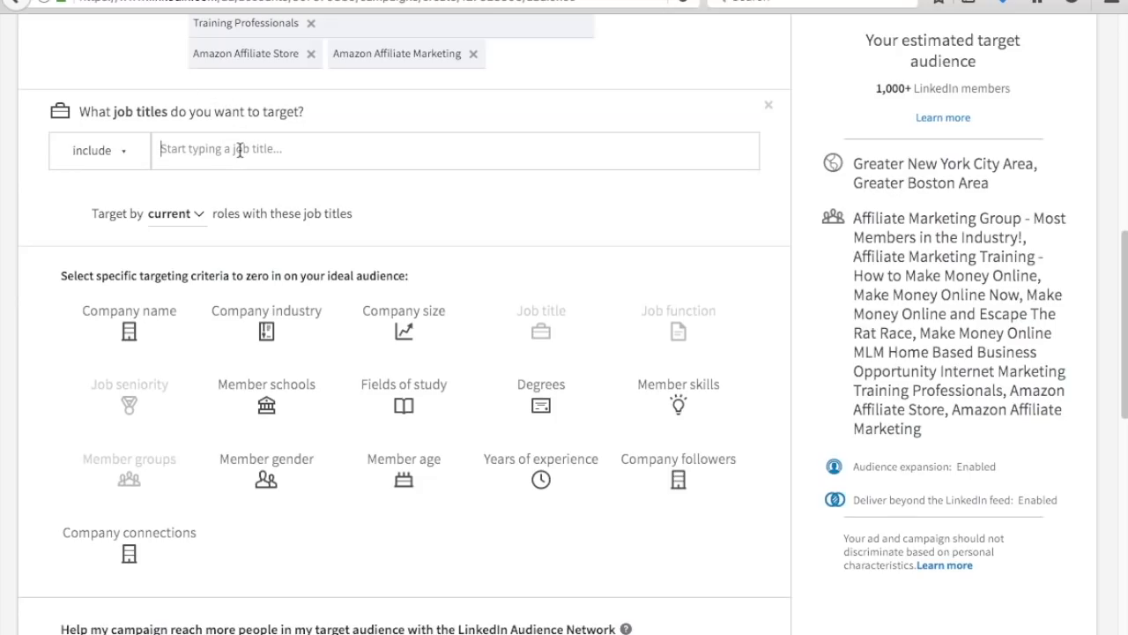
type("marketing")
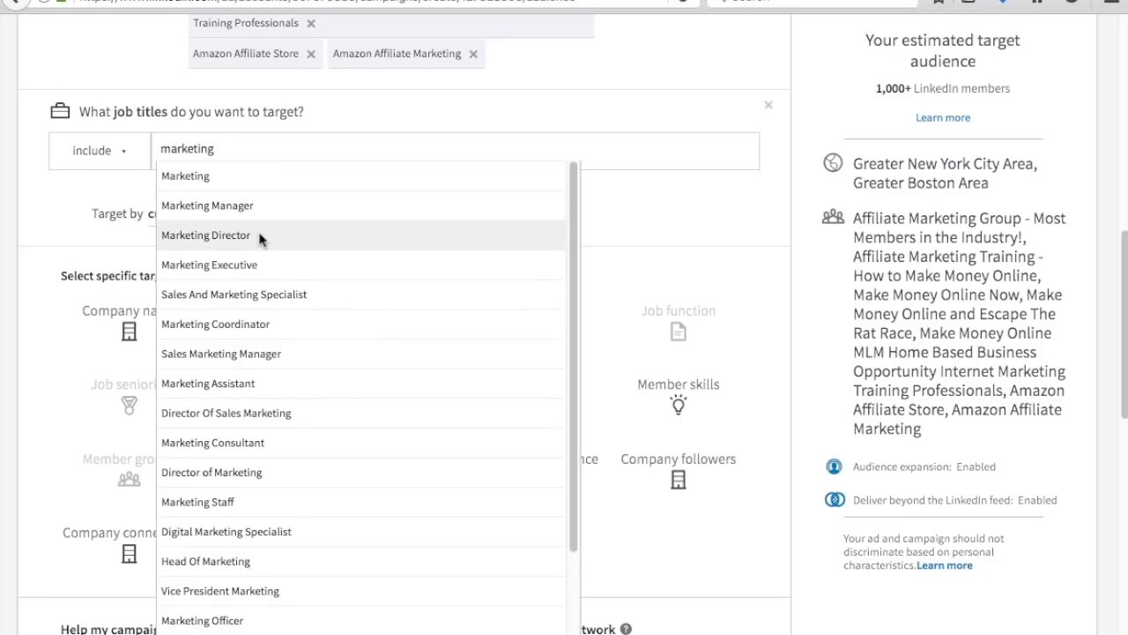
left_click(299, 294)
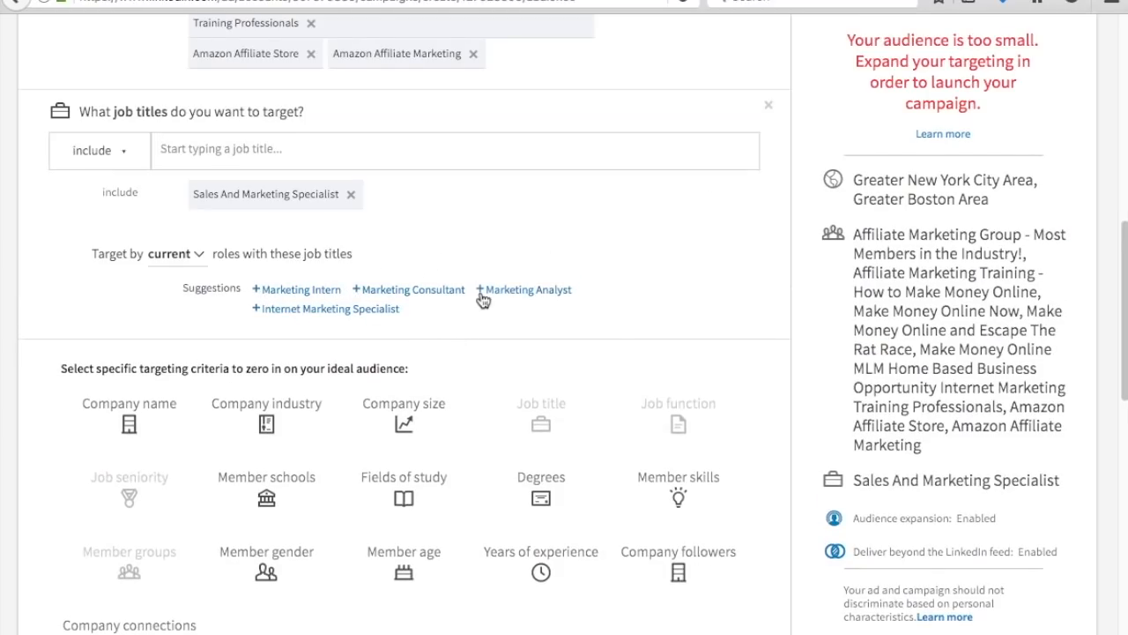
Step: Remove the Sales And Marketing Specialist job title and drop the job title criterion from the audience
left_click(350, 194)
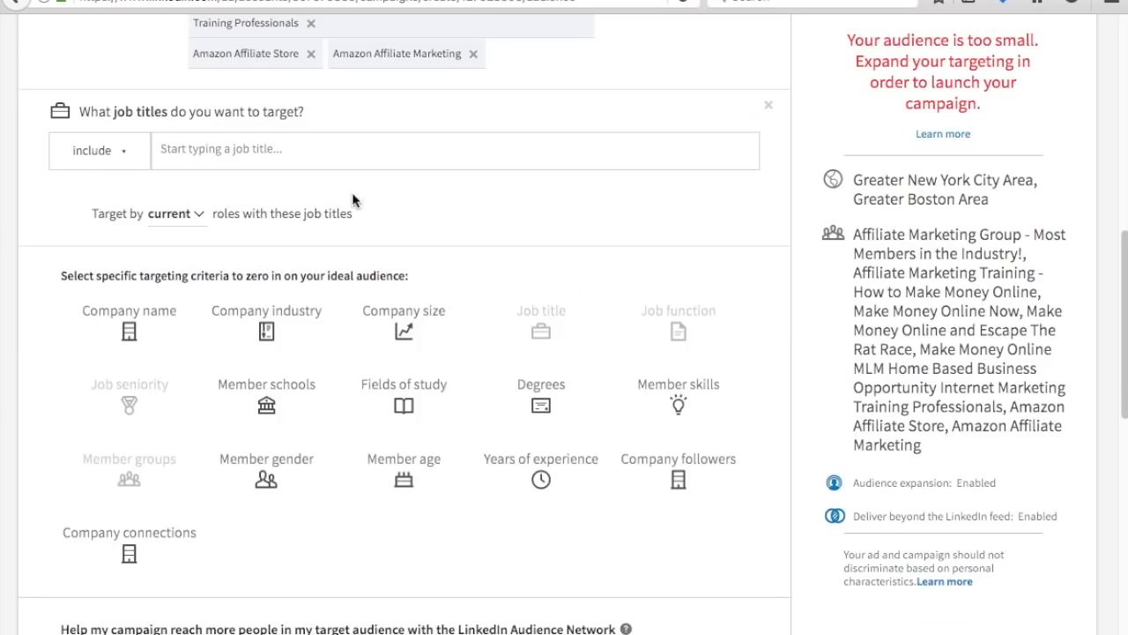
left_click(769, 106)
left_click(769, 107)
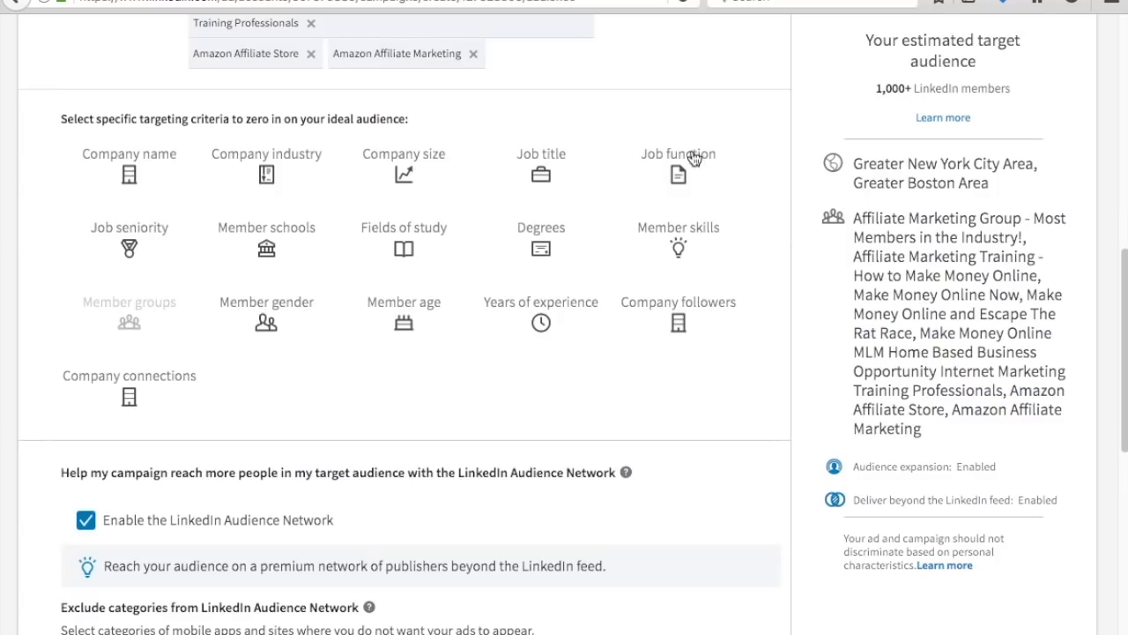
Step: Add job title targeting again and search the job titles for "small business owner"
scroll(631, 230, "up", 2)
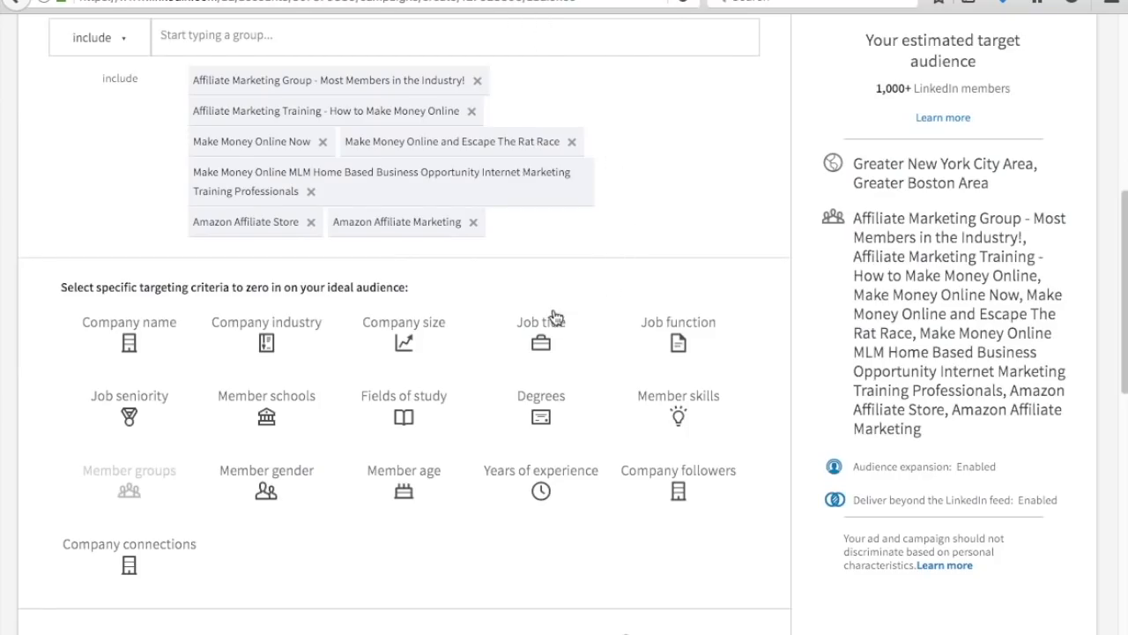
left_click(537, 337)
type("entrepre")
key("BackSpace")
key("BackSpace")
key("BackSpace")
key("BackSpace")
key("BackSpace")
key("BackSpace")
key("BackSpace")
type("small business")
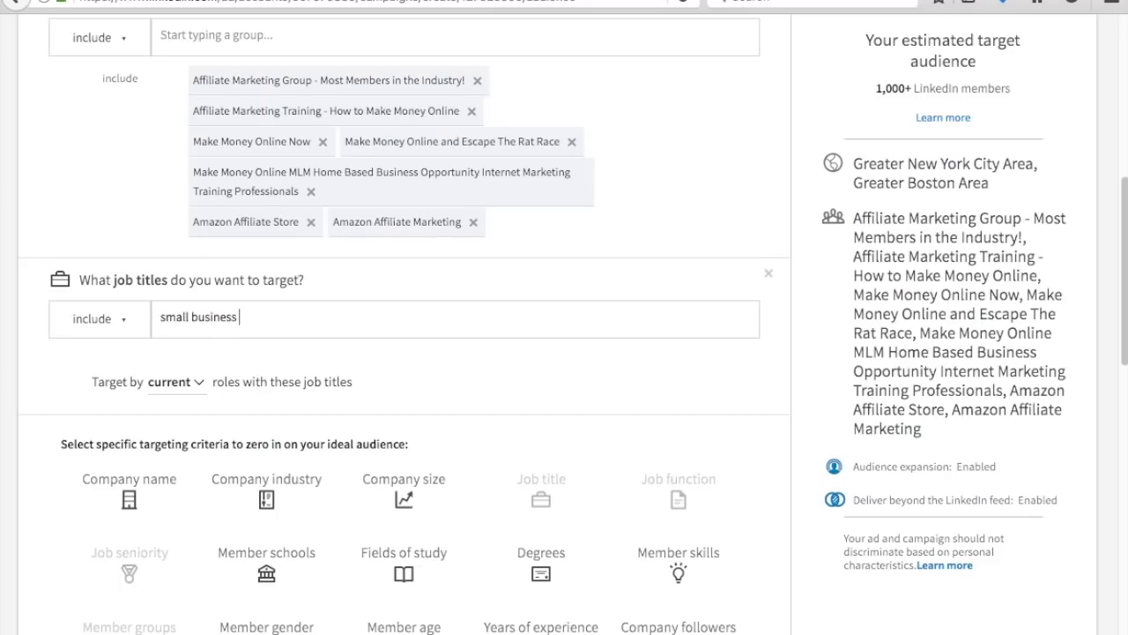
type(" owner")
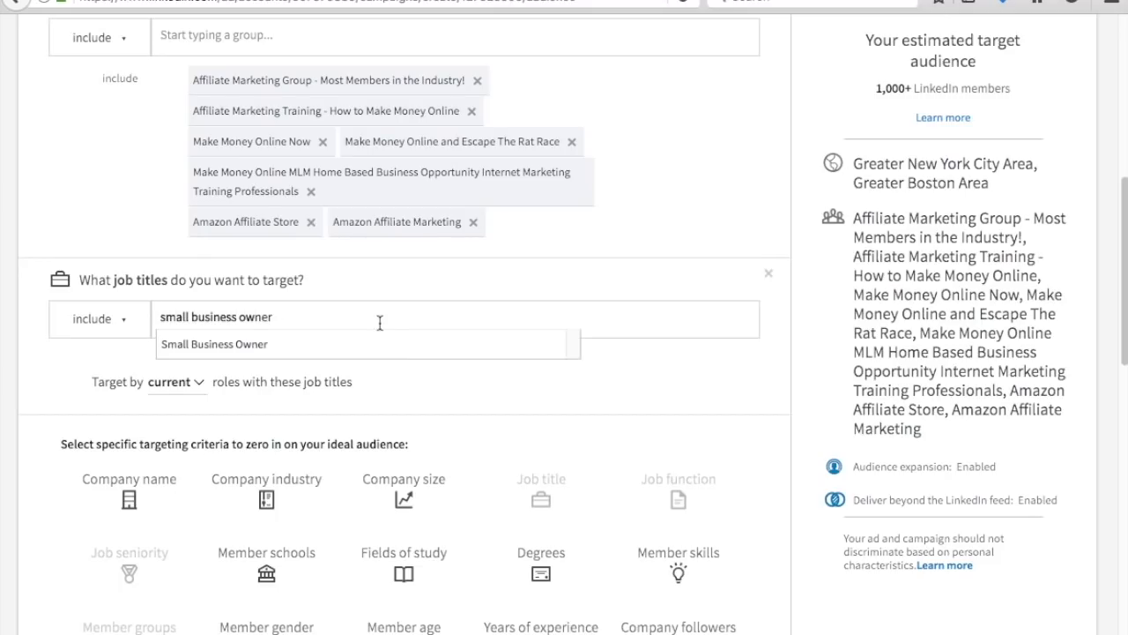
Step: Clear the job title search and remove the job title criterion
left_click_drag(255, 317, 149, 319)
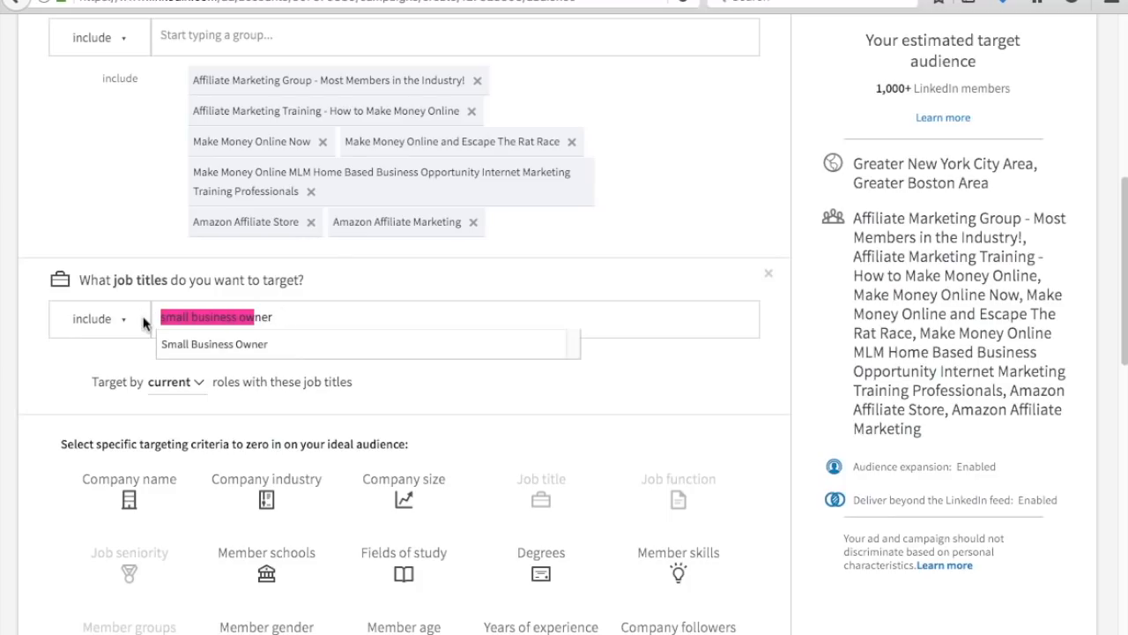
key("BackSpace")
left_click(767, 274)
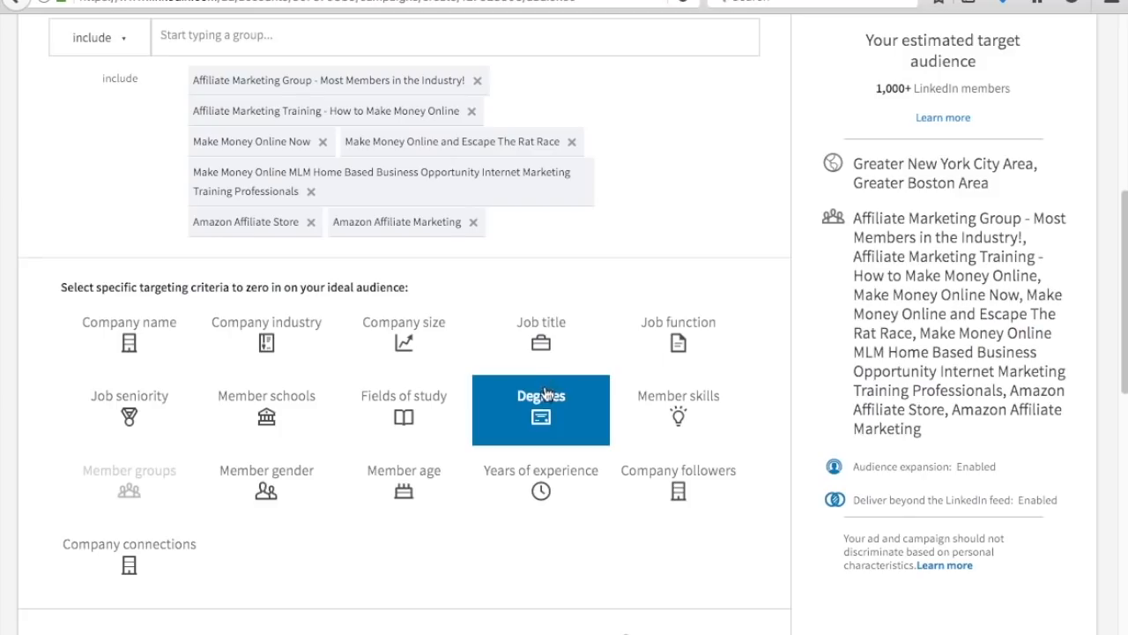
Step: Try member age targeting with the 18-24 and 25-34 age ranges
left_click(427, 487)
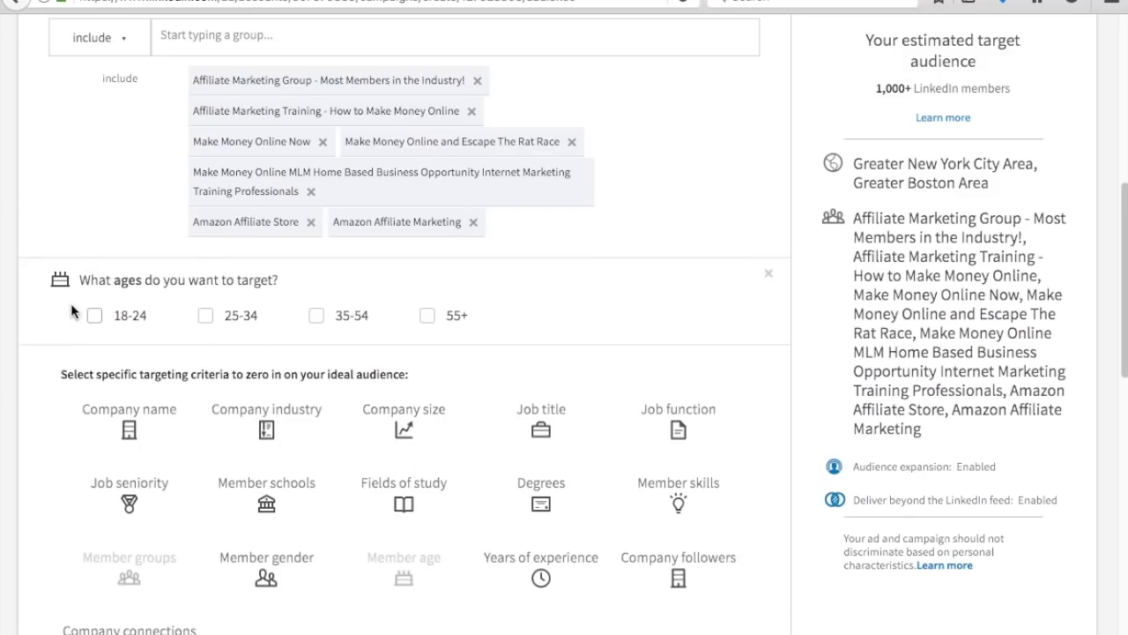
left_click(94, 315)
left_click(205, 317)
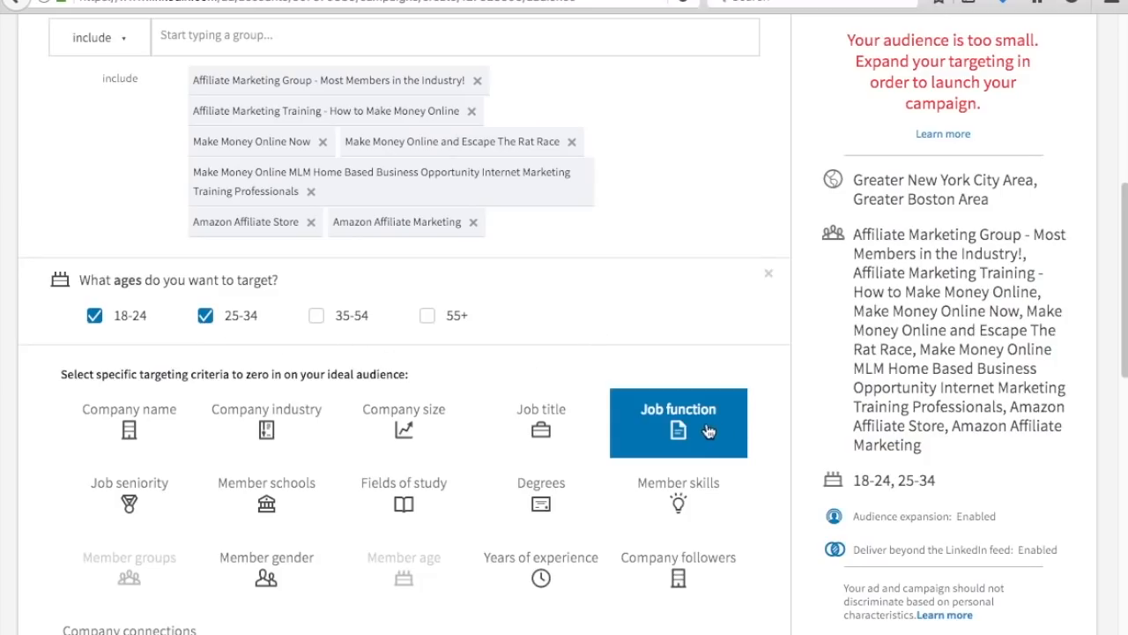
Step: Deselect both age ranges, remove the ages criterion and dismiss its removal notice
left_click(205, 315)
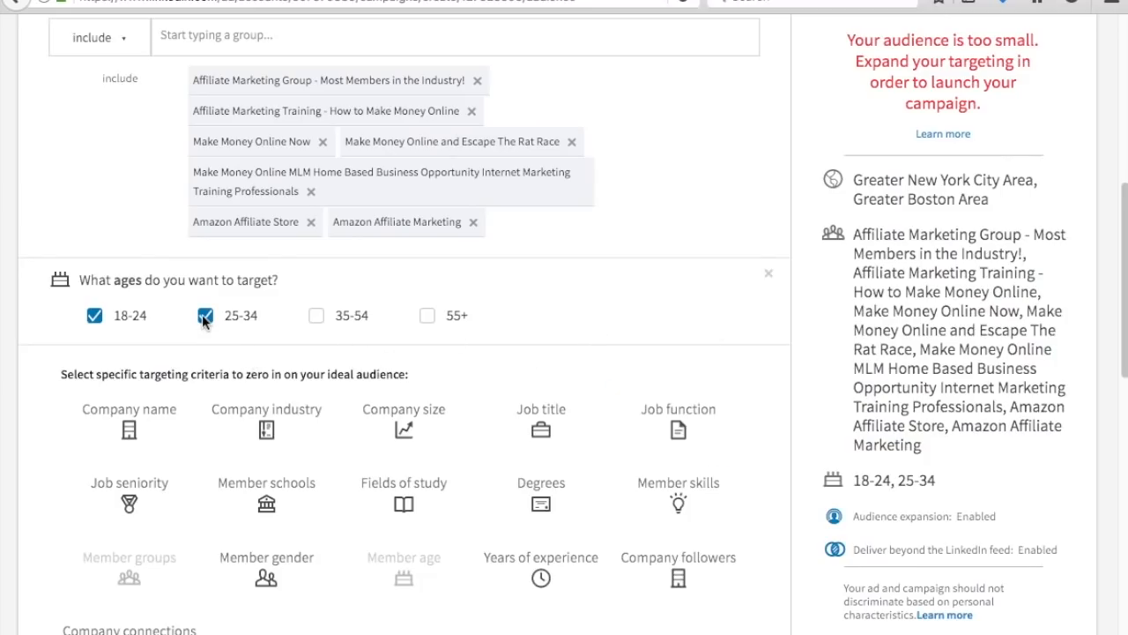
left_click(94, 315)
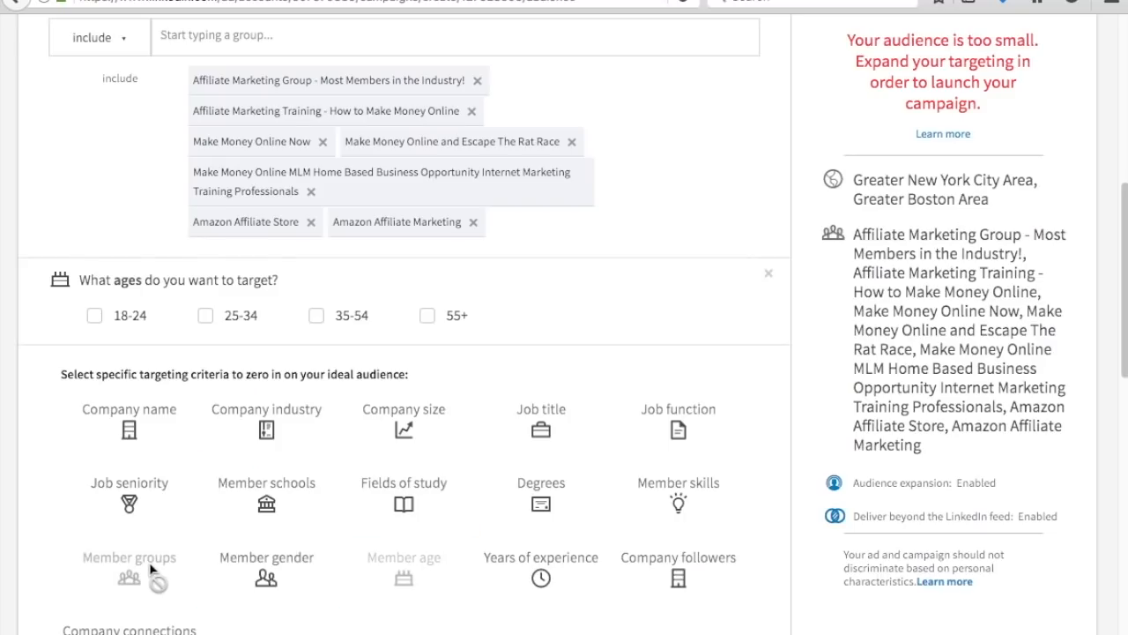
left_click(766, 278)
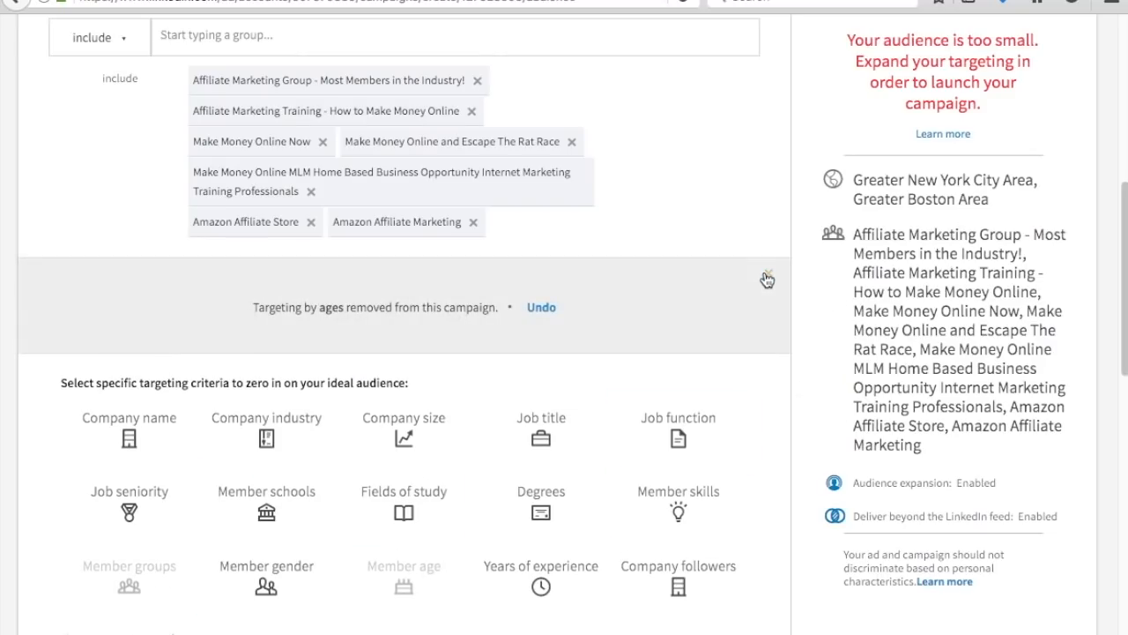
left_click(767, 275)
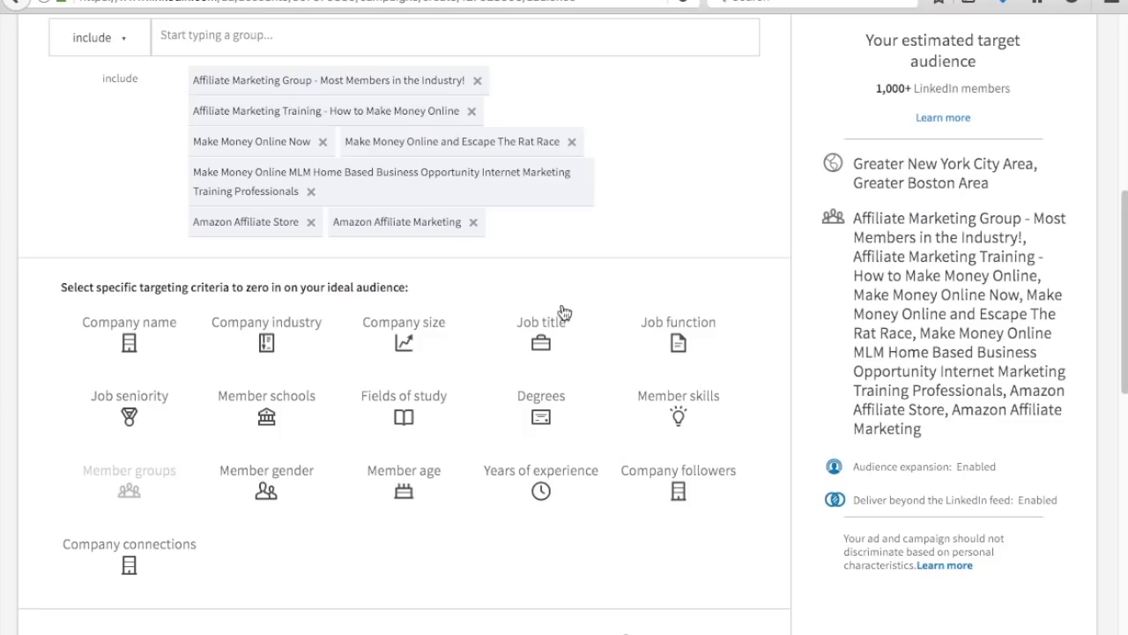
Step: Remove Greater New York City Area and Greater Boston Area from the targeted locations
scroll(924, 311, "up", 2)
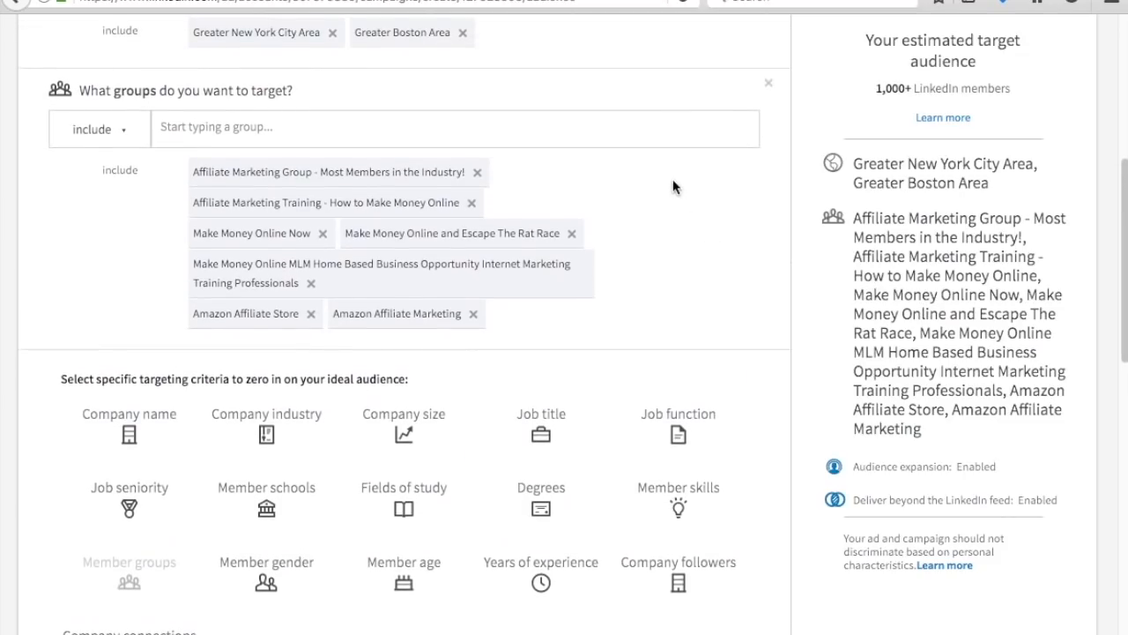
mouse_move(943, 117)
scroll(902, 210, "up", 3)
scroll(938, 276, "down", 1)
scroll(937, 275, "down", 3)
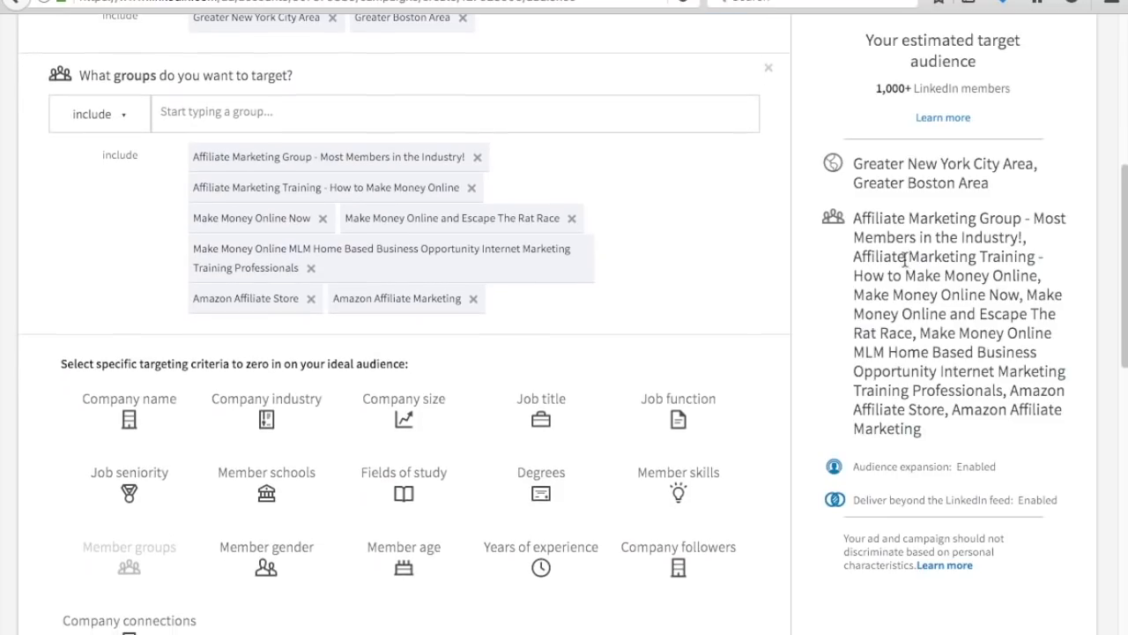
scroll(883, 374, "up", 5)
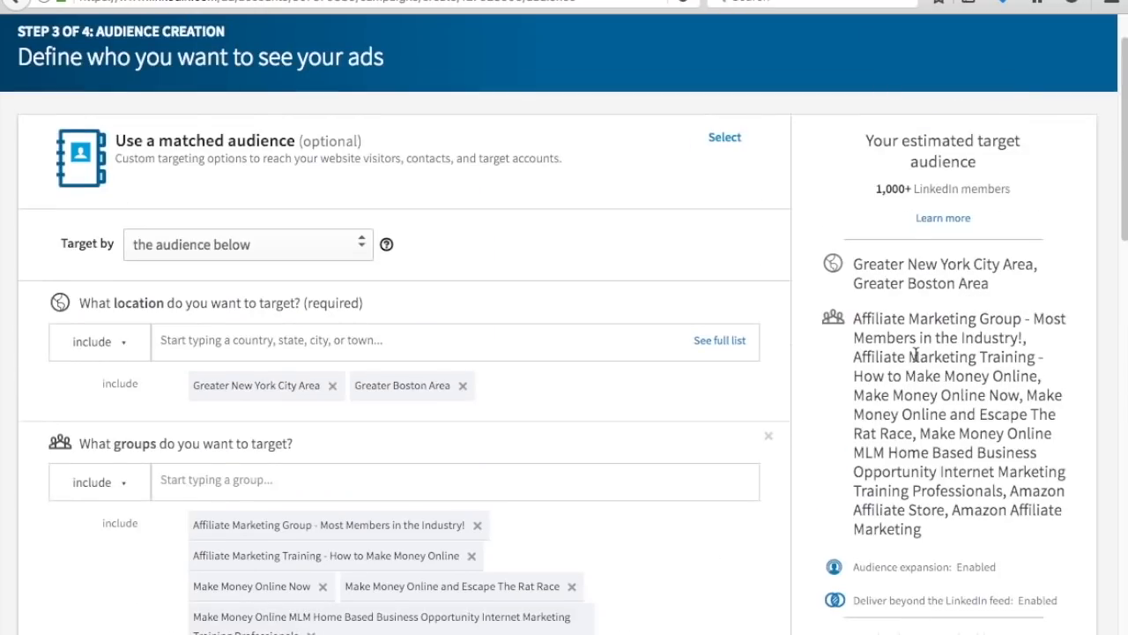
scroll(480, 391, "down", 2)
left_click(391, 284)
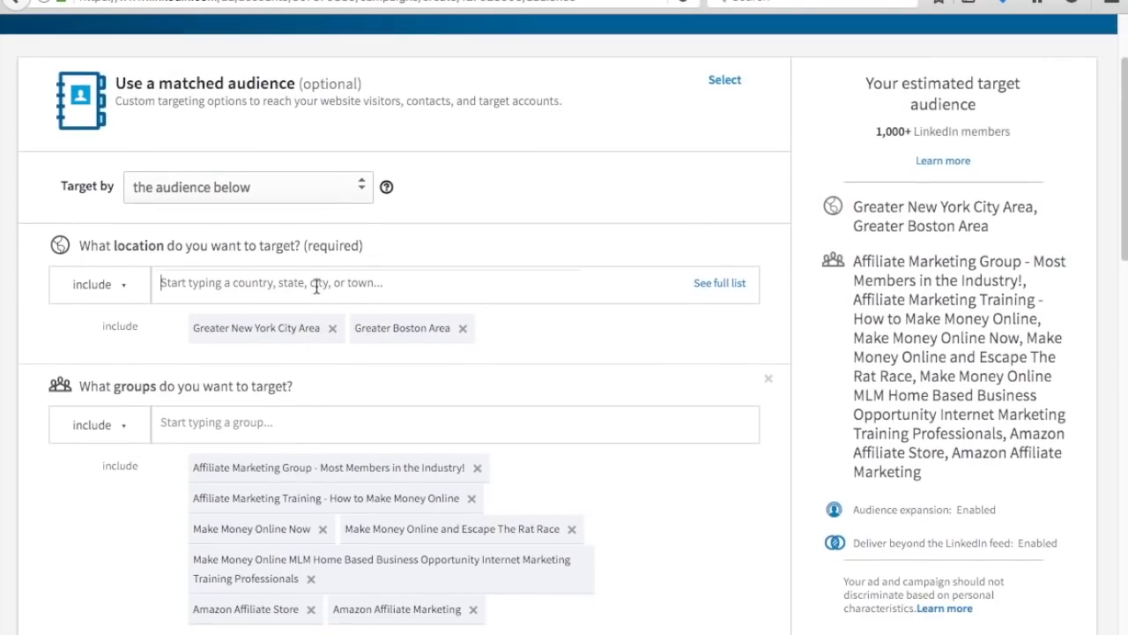
left_click(333, 329)
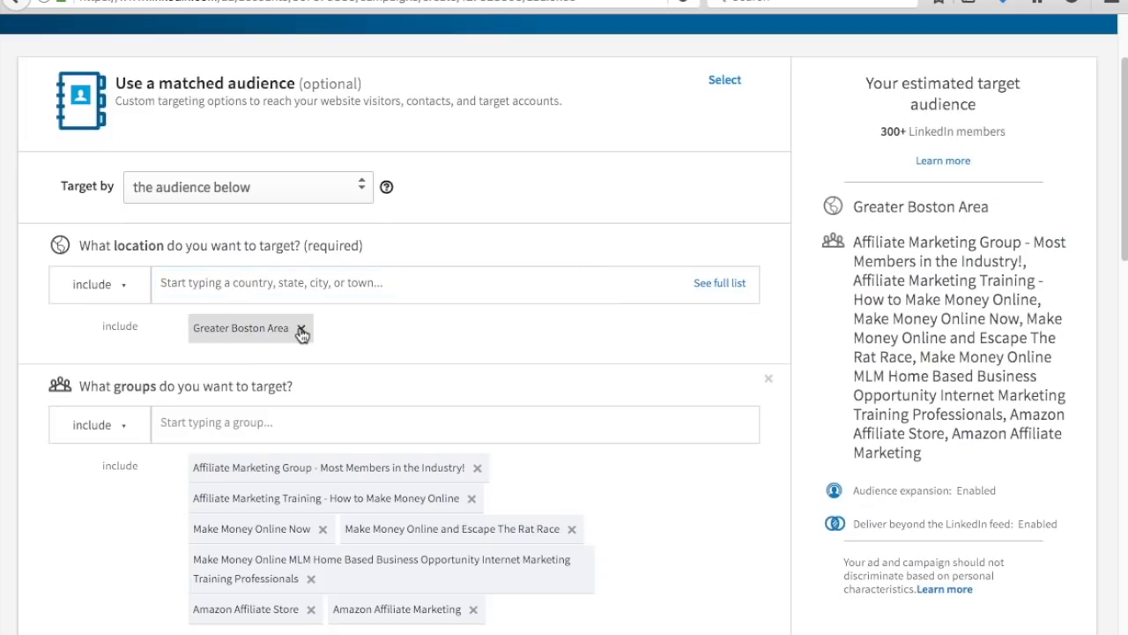
left_click(303, 328)
Step: Include United States as the targeted location
type("unite")
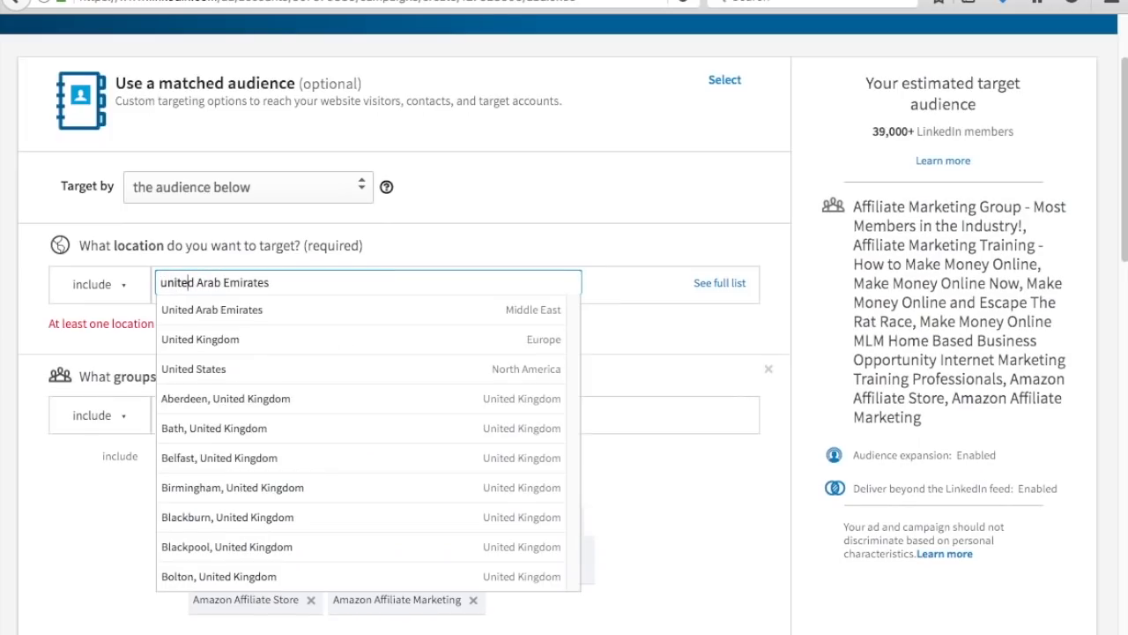
type("d states")
left_click(283, 311)
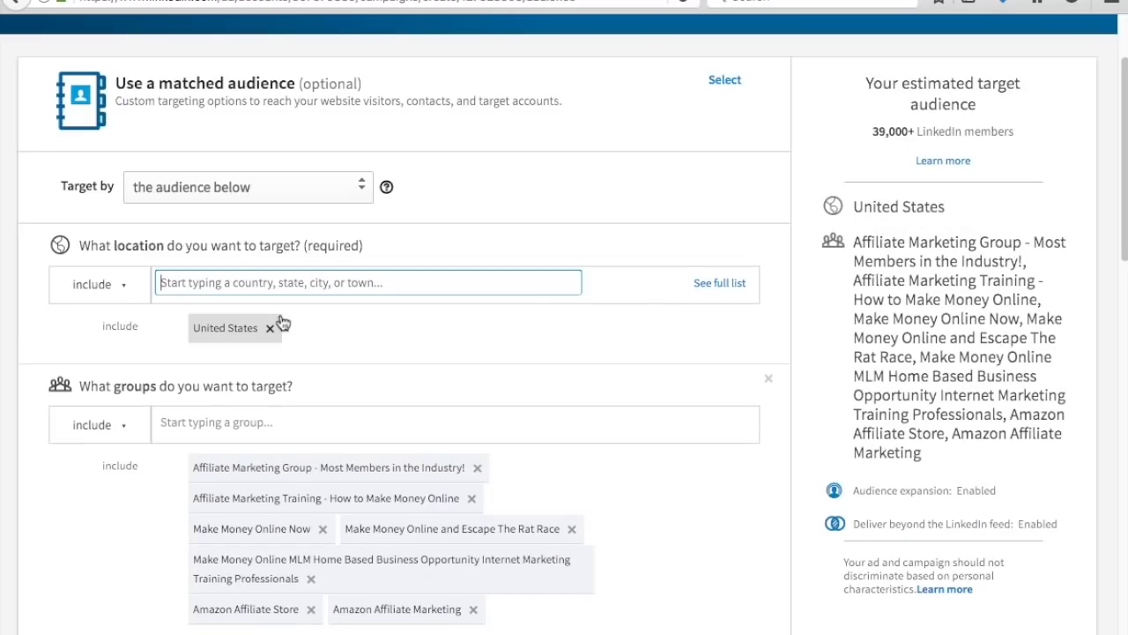
left_click(945, 344)
scroll(952, 344, "down", 1)
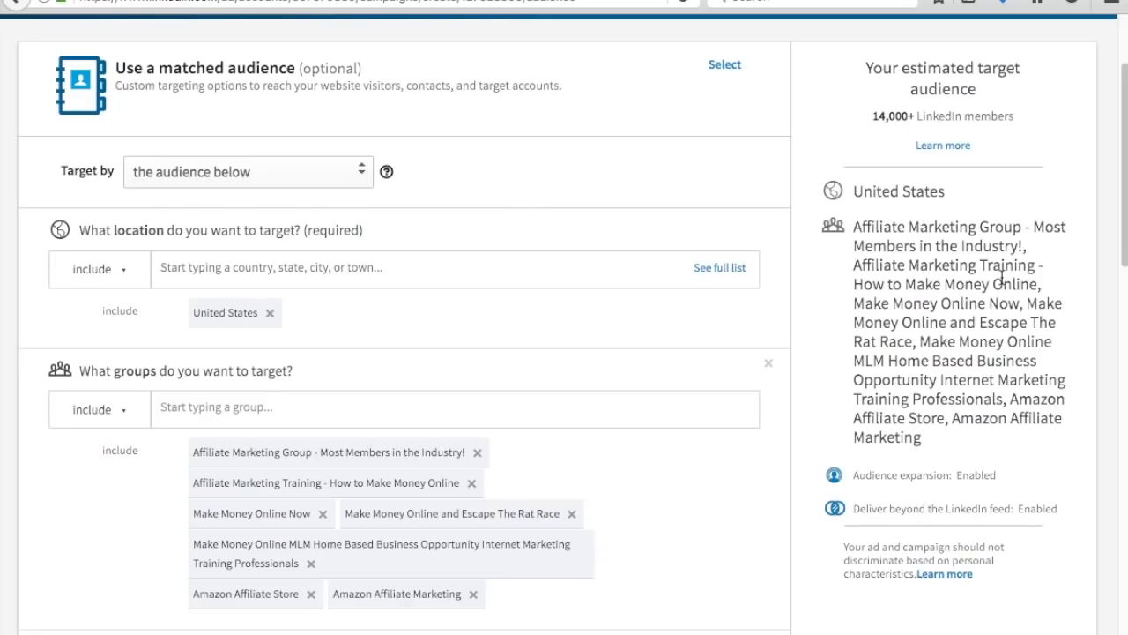
Step: Examine the LinkedIn Audience Network help and browse the full list of app and site categories available for exclusion
scroll(1002, 278, "down", 6)
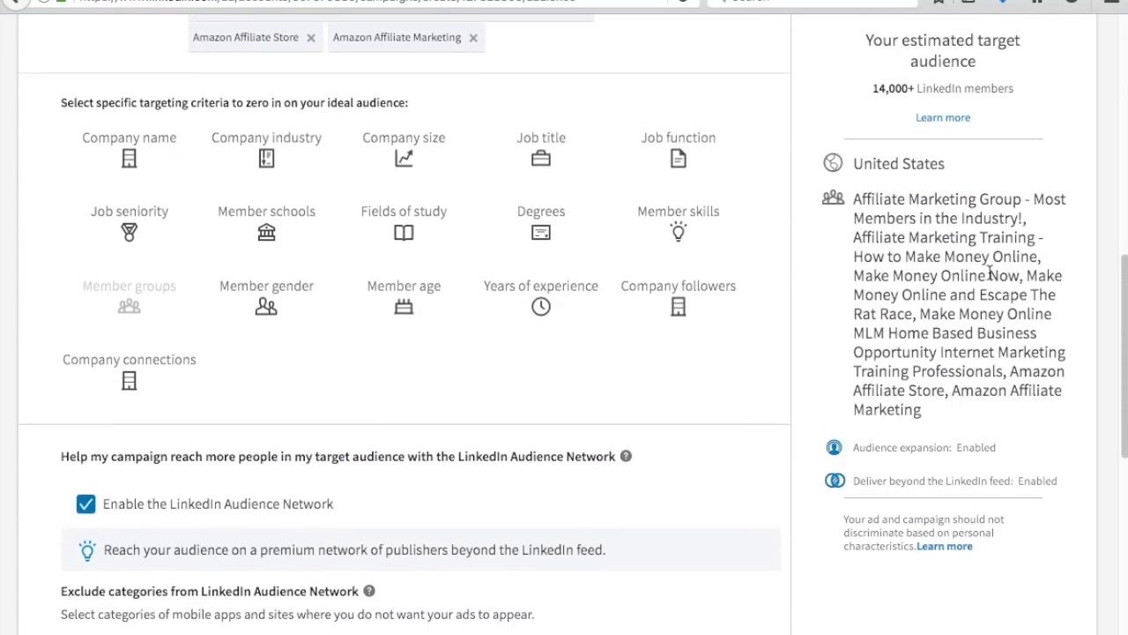
scroll(989, 273, "down", 1)
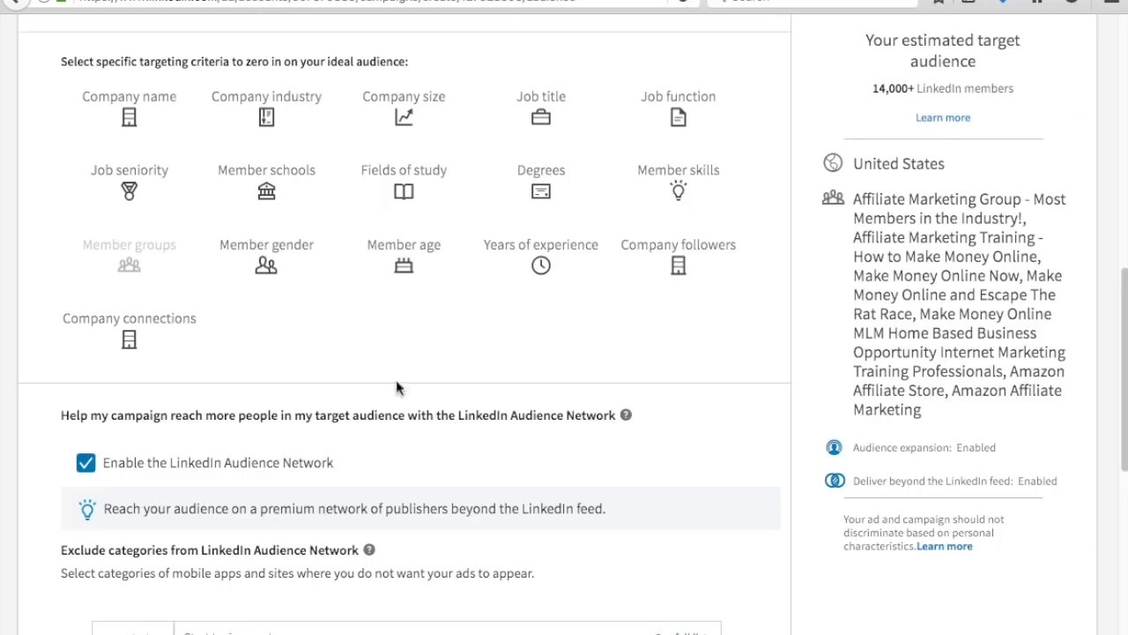
scroll(674, 380, "down", 3)
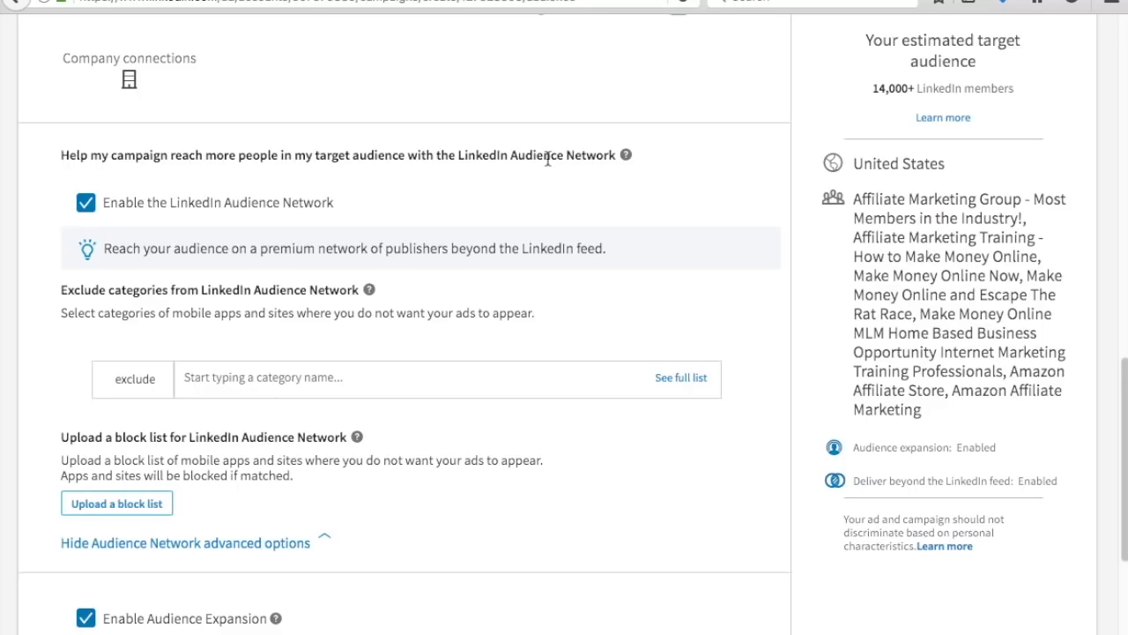
mouse_move(627, 159)
scroll(892, 297, "down", 1)
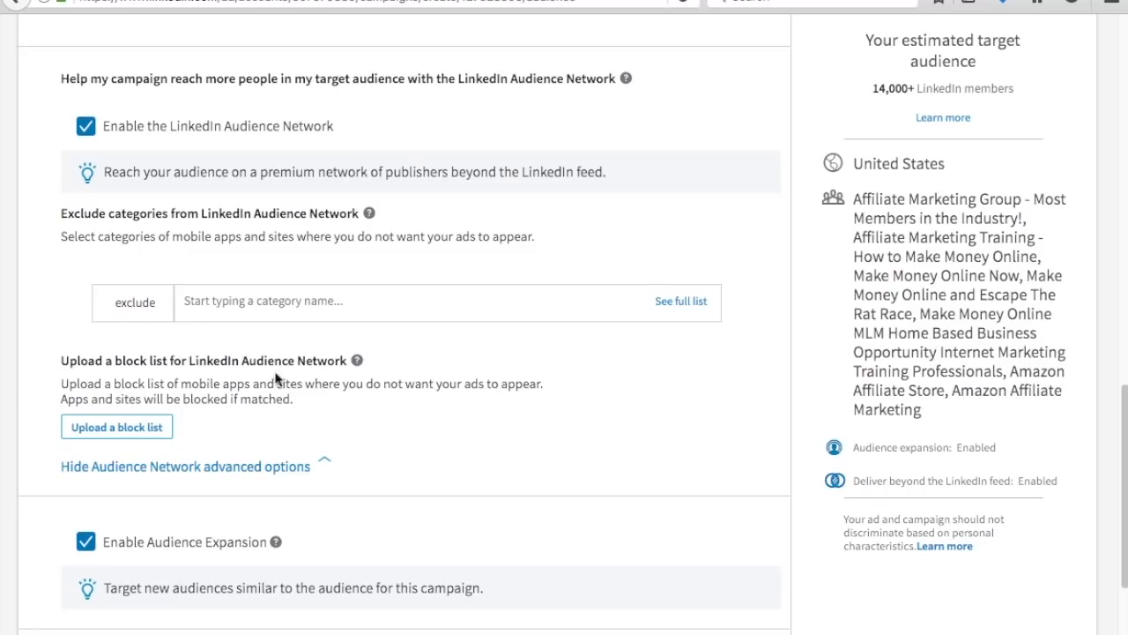
left_click(670, 301)
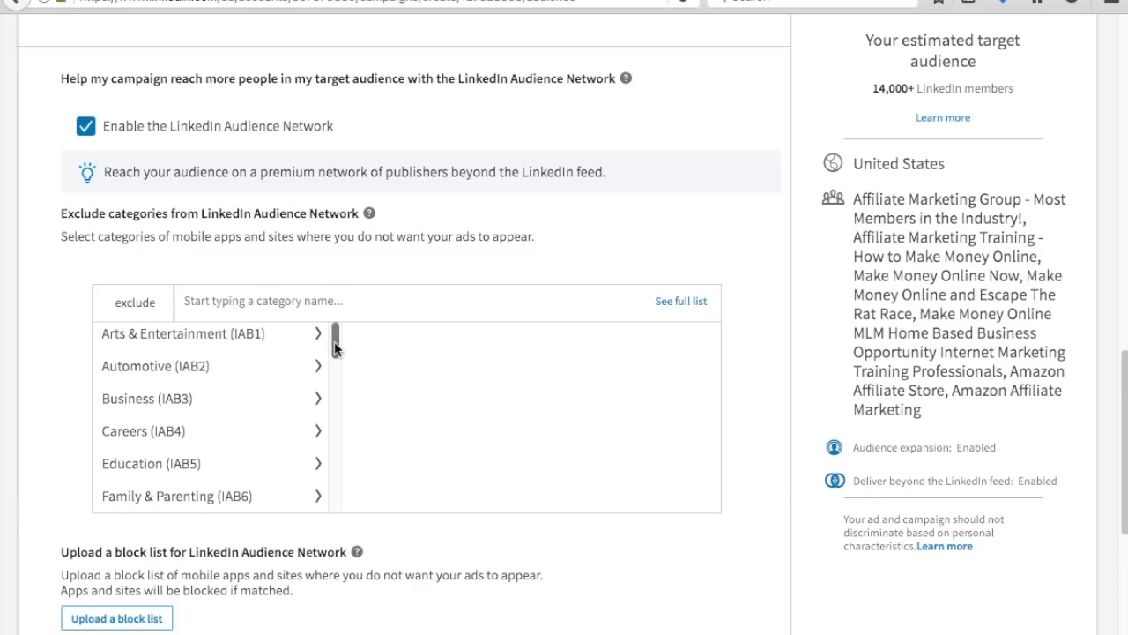
scroll(335, 349, "down", 7)
scroll(320, 345, "up", 5)
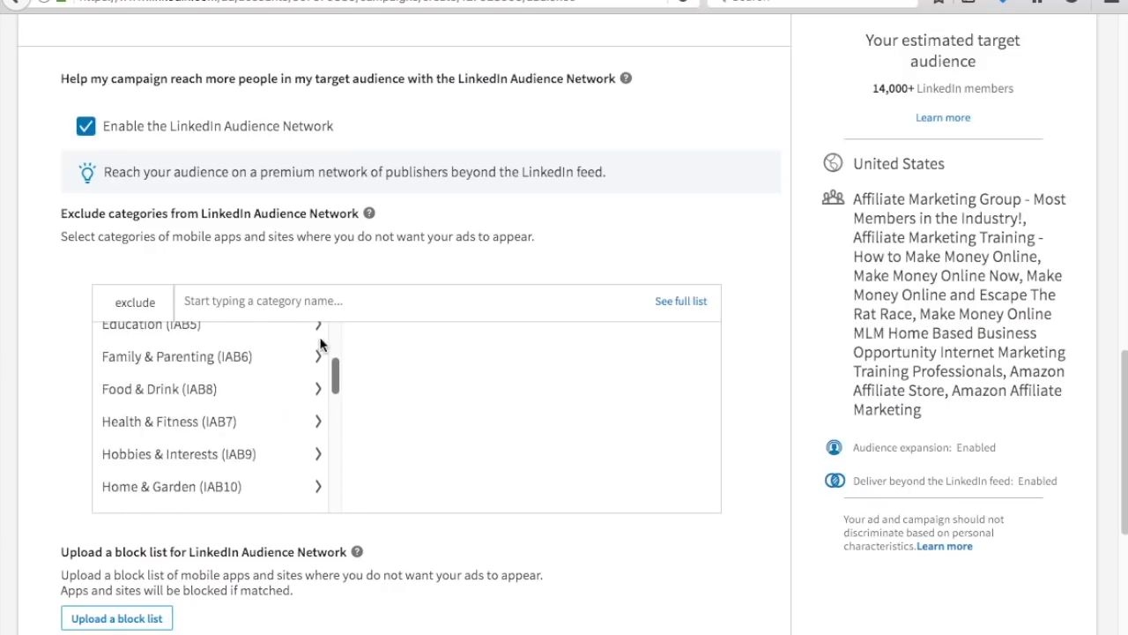
scroll(326, 349, "up", 2)
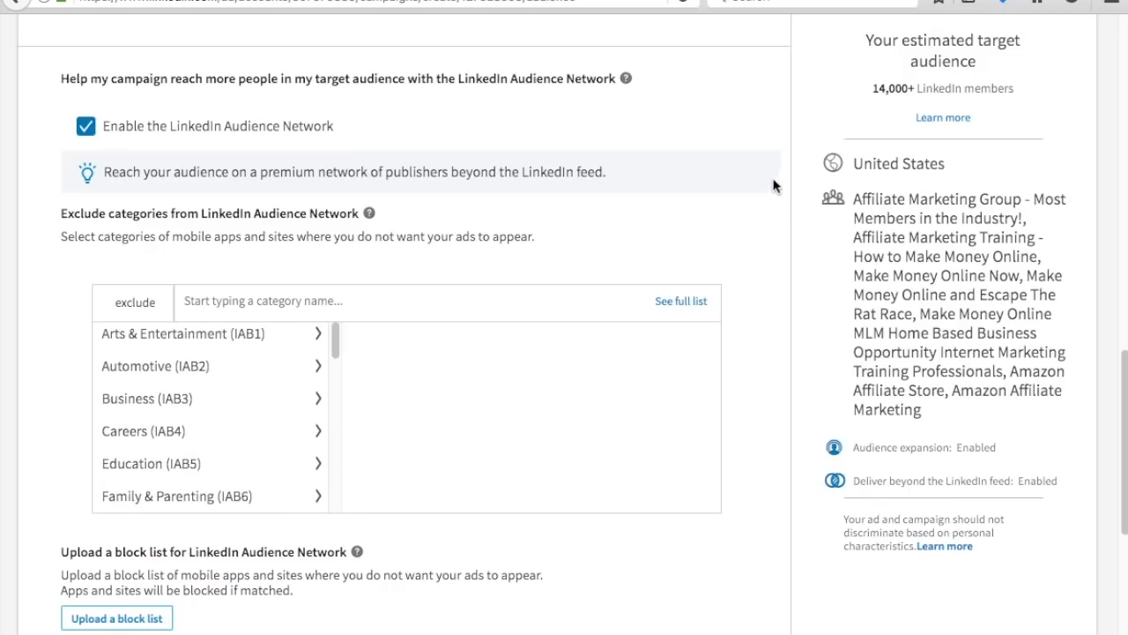
mouse_move(627, 79)
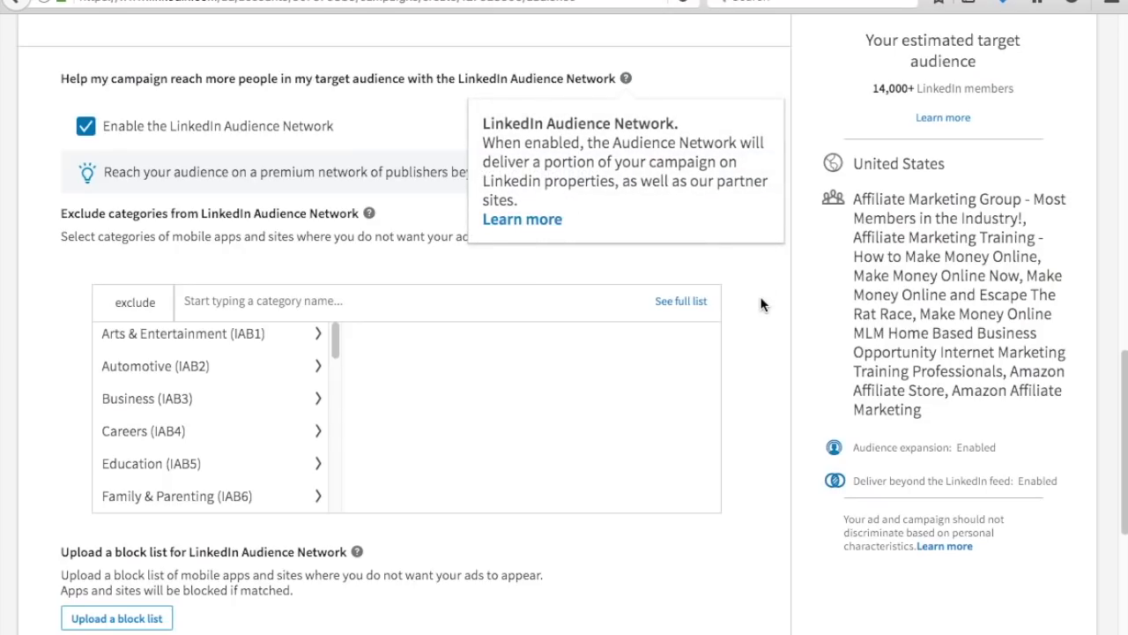
Step: Examine the block list and Audience Expansion options, including the help on Audience Expansion
scroll(767, 286, "down", 3)
scroll(772, 282, "down", 4)
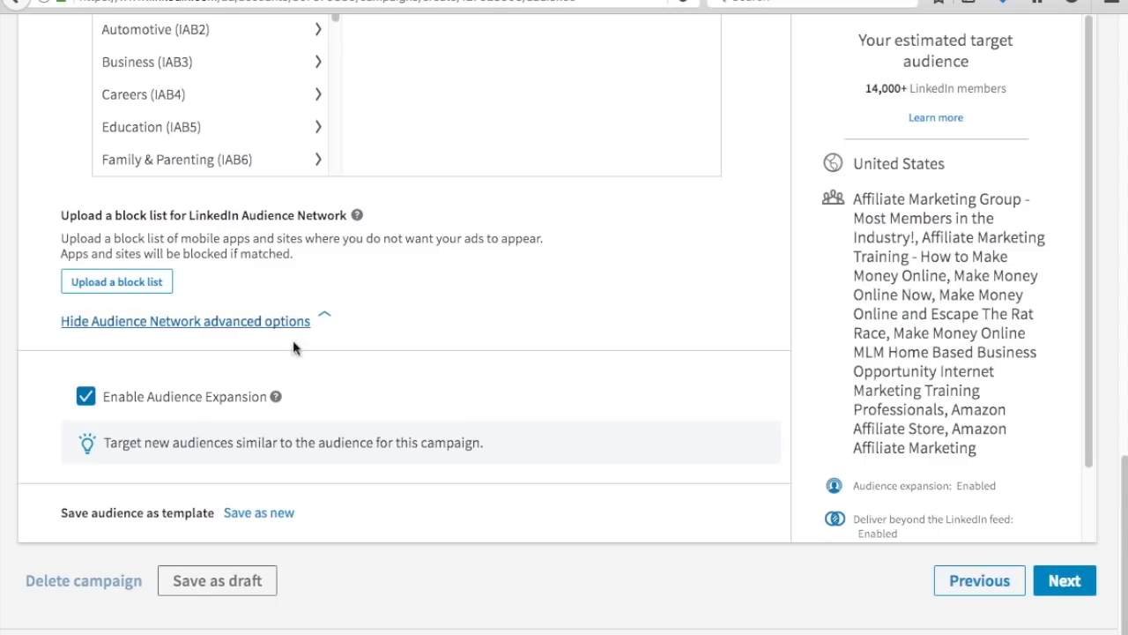
scroll(486, 354, "down", 1)
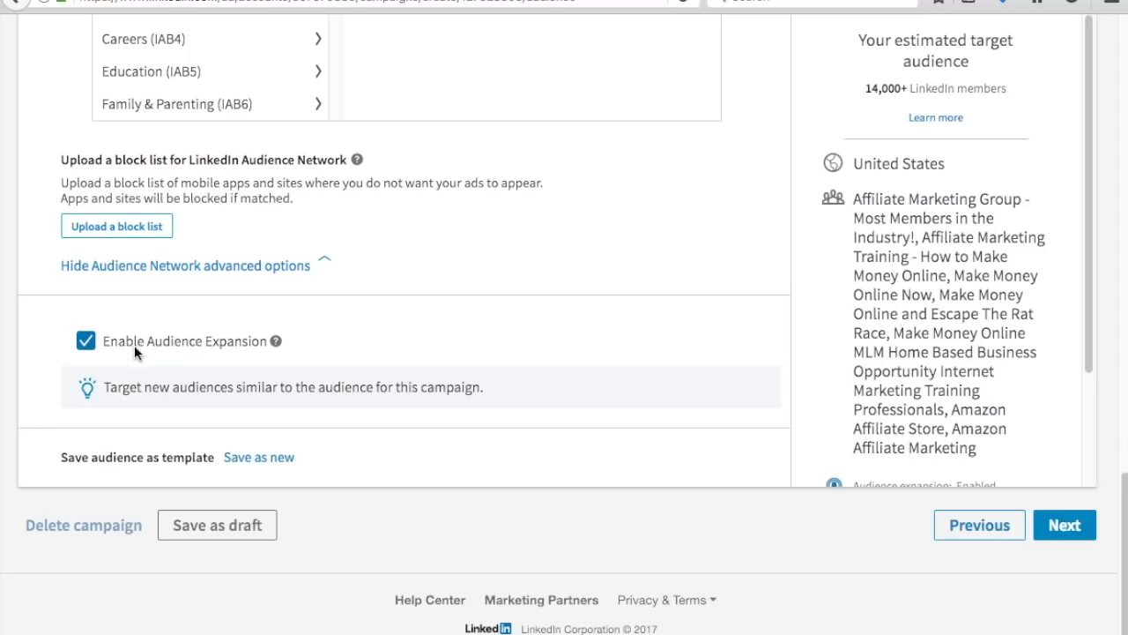
mouse_move(278, 345)
mouse_move(275, 345)
Step: Save the audience as a template named "Affiliate Marketing Group" and continue to the budget and schedule settings
left_click(266, 458)
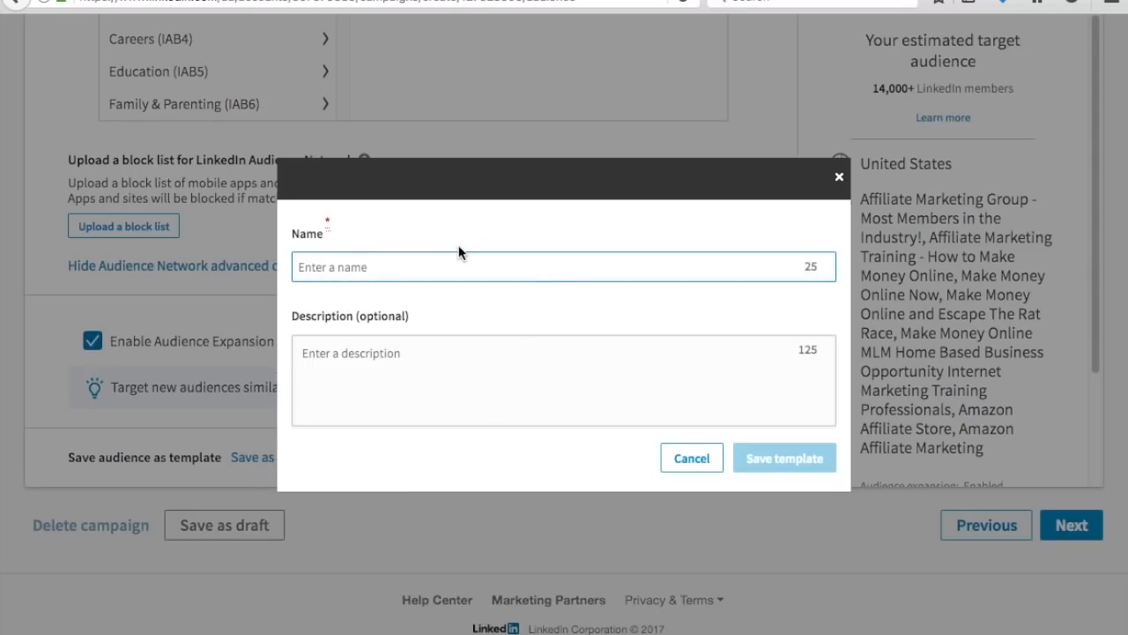
type("Affiliate Marketing Group")
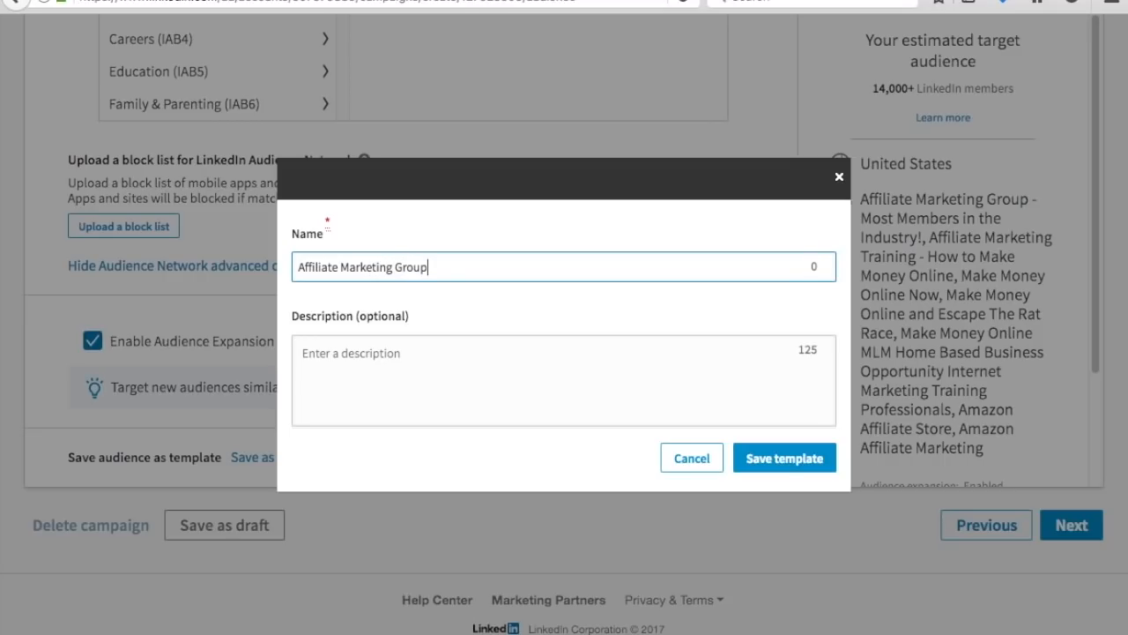
left_click(750, 459)
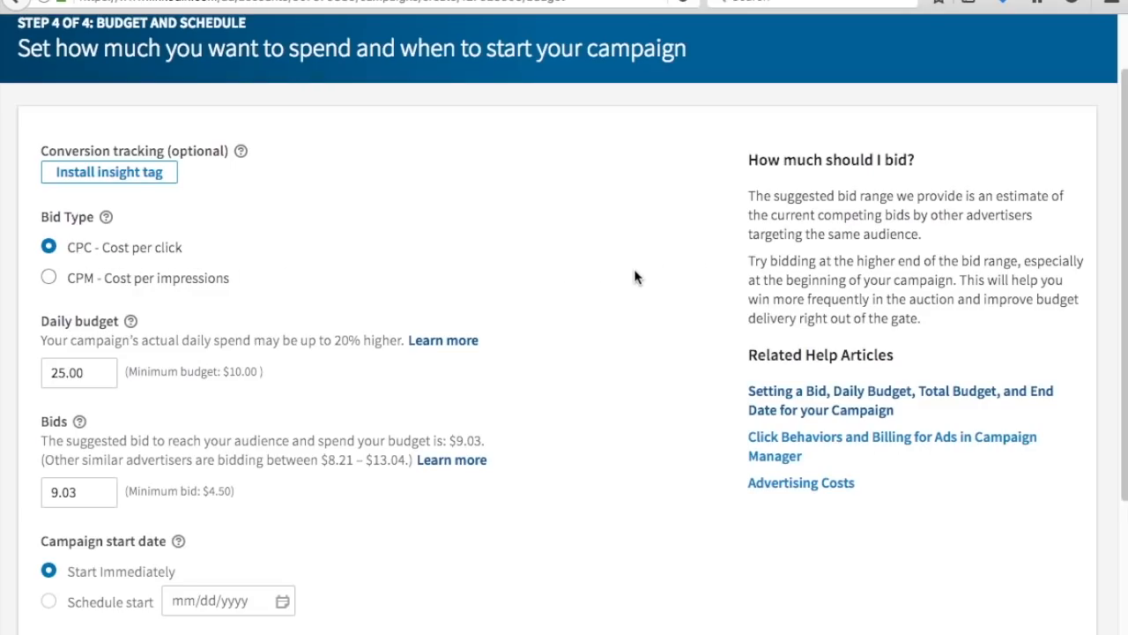
scroll(656, 280, "down", 3)
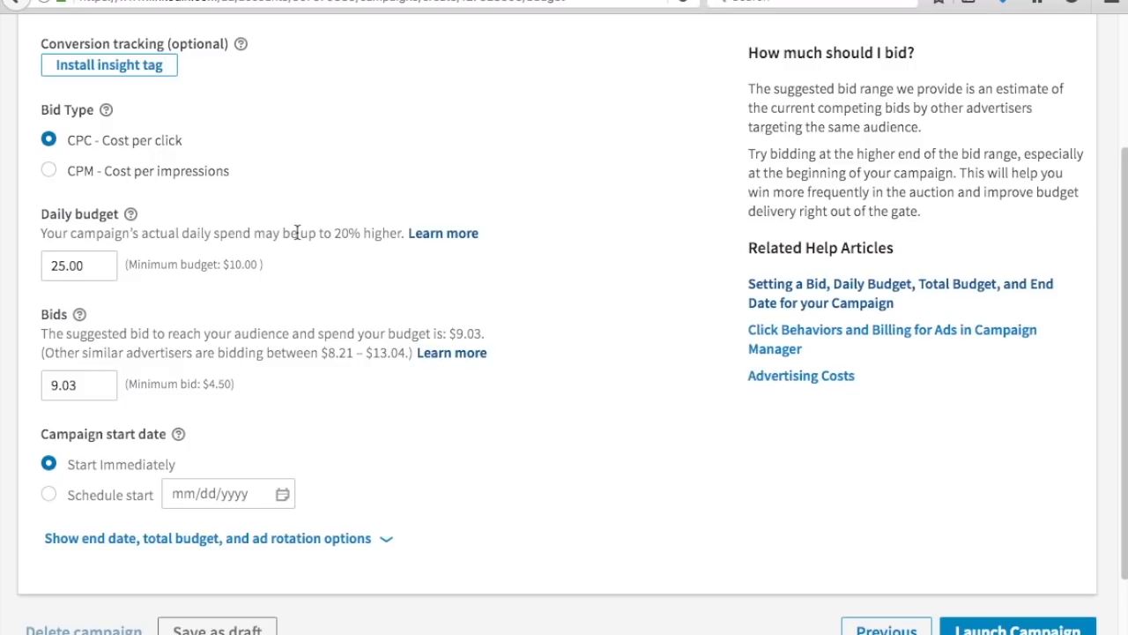
Step: Set the campaign's cost-per-click bid to 5.00
left_click(101, 260)
left_click(91, 389)
left_click_drag(101, 388, 30, 388)
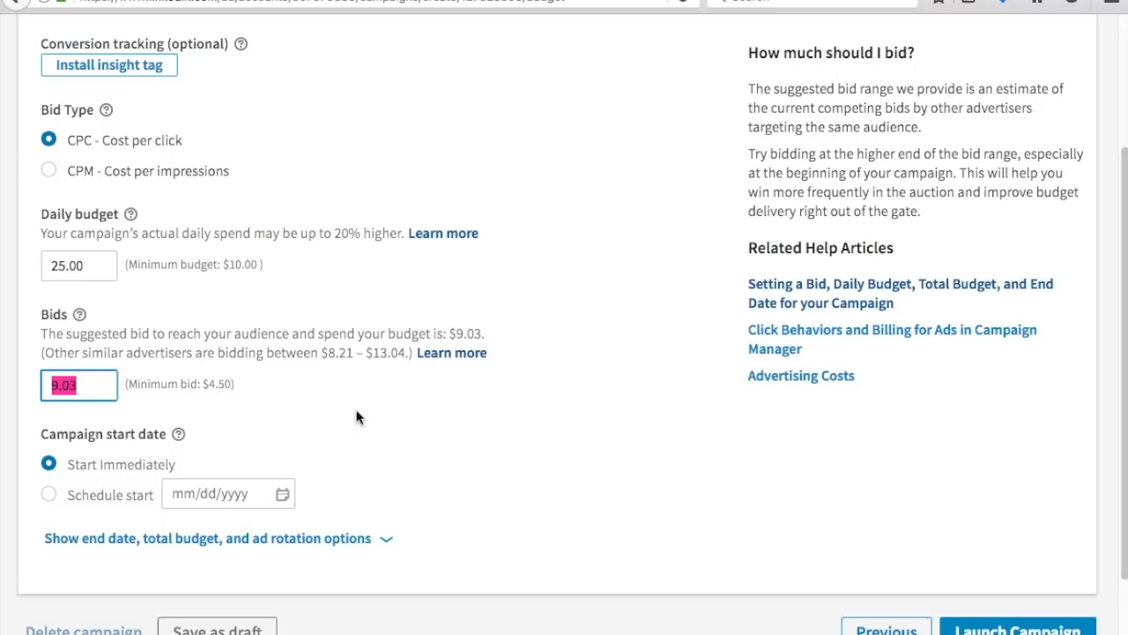
left_click_drag(203, 386, 234, 385)
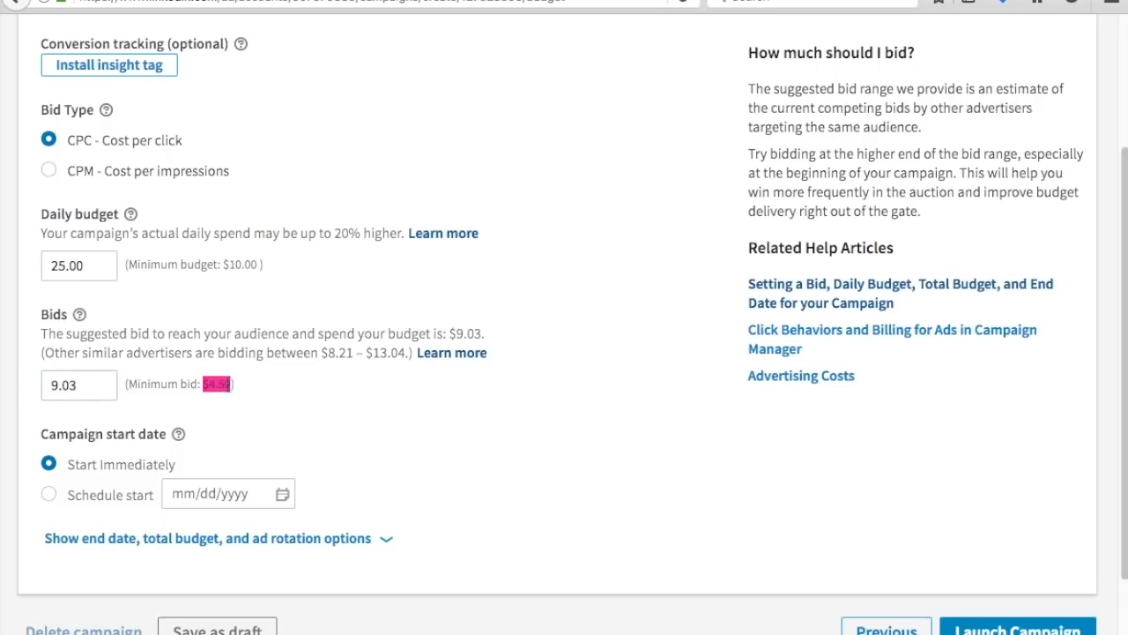
left_click_drag(105, 389, 13, 365)
type("5.0")
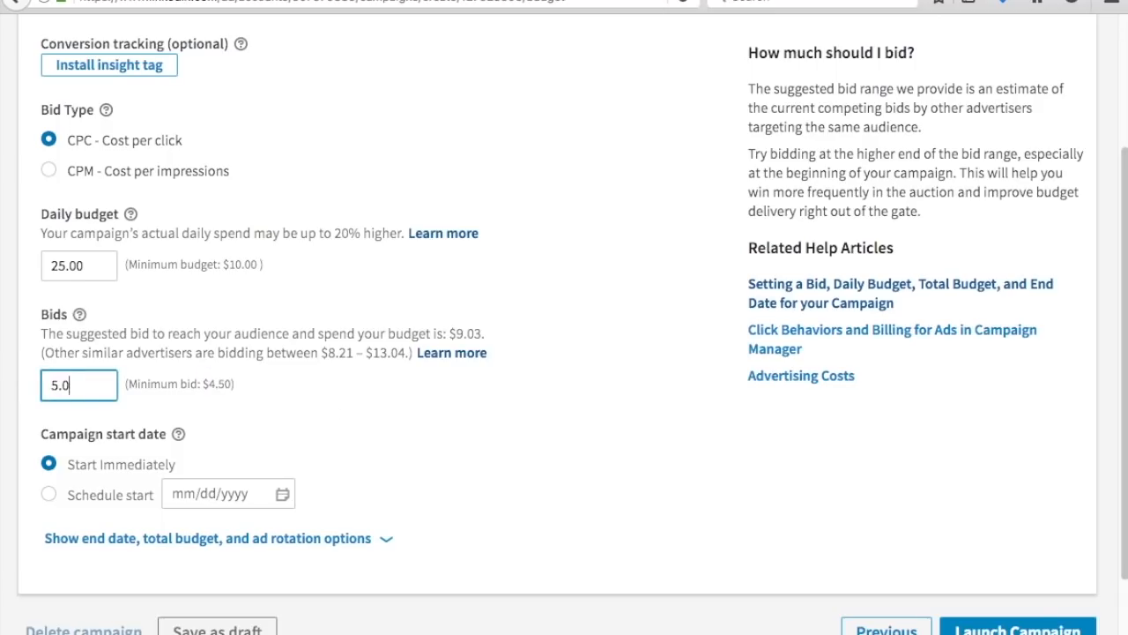
type("0")
left_click(598, 503)
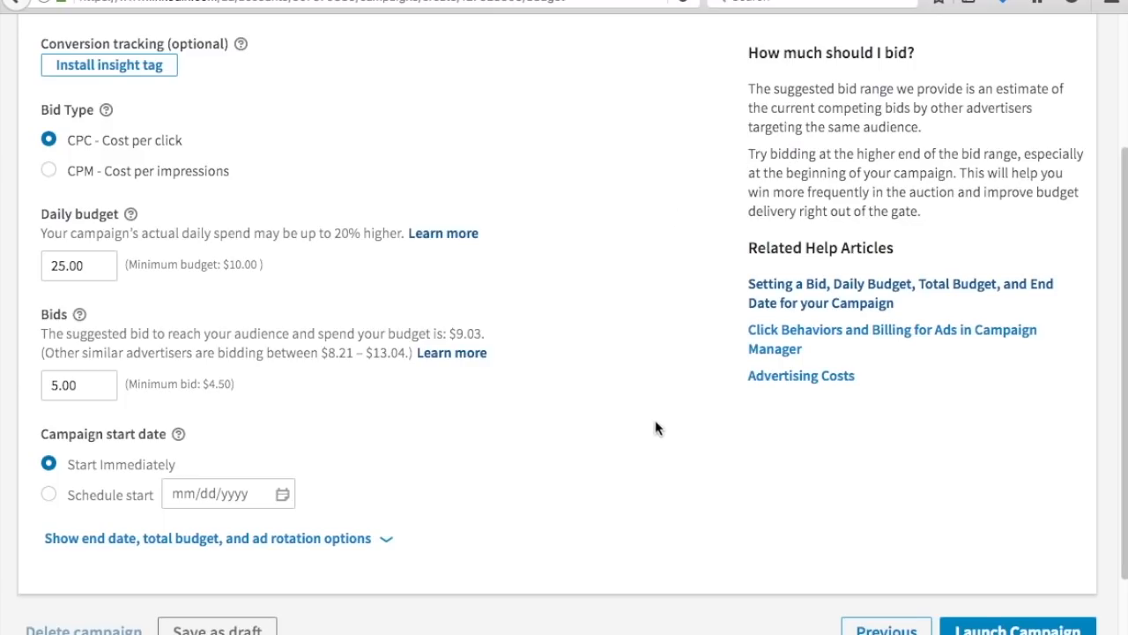
Step: Show the end date, total budget and ad rotation options and set the campaign end date to 10/31/2017
left_click(340, 538)
scroll(332, 409, "down", 3)
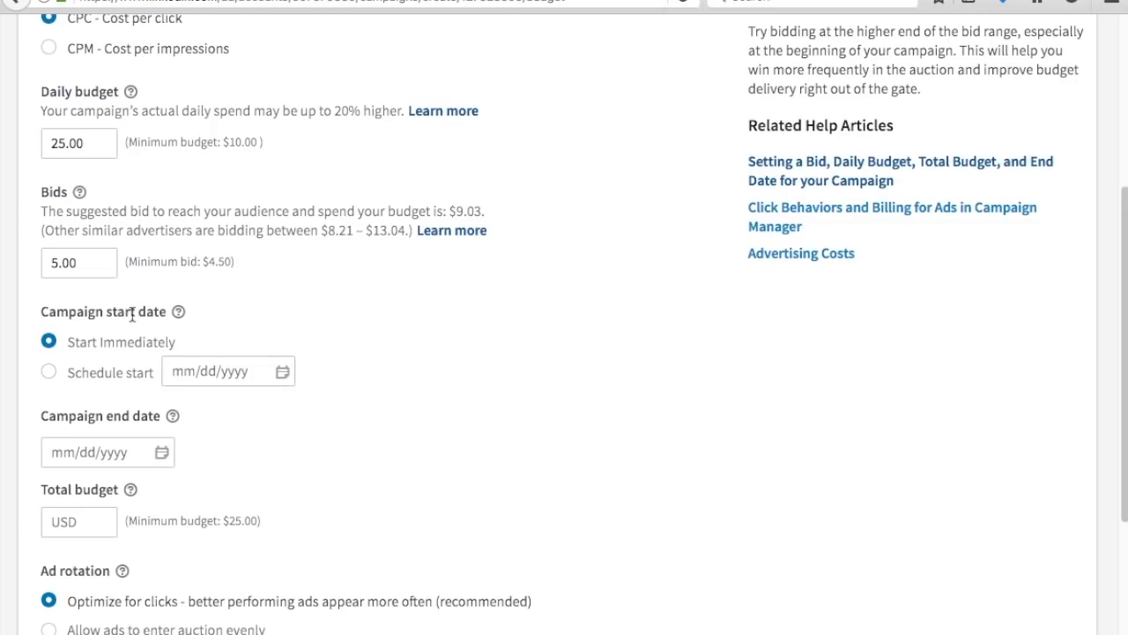
scroll(423, 397, "down", 1)
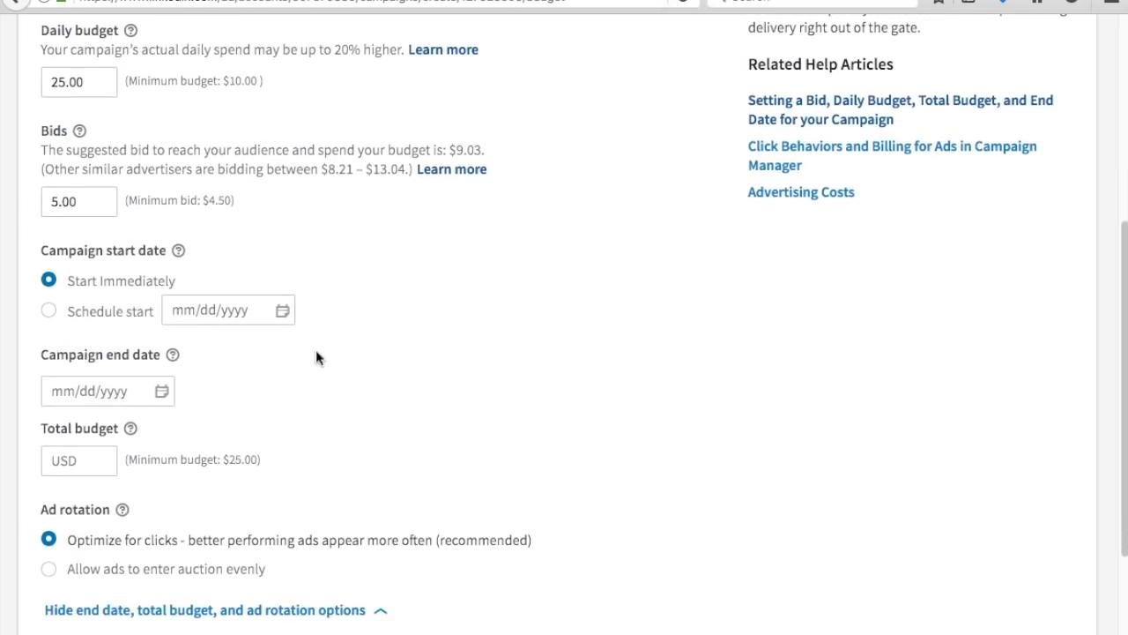
scroll(494, 454, "down", 2)
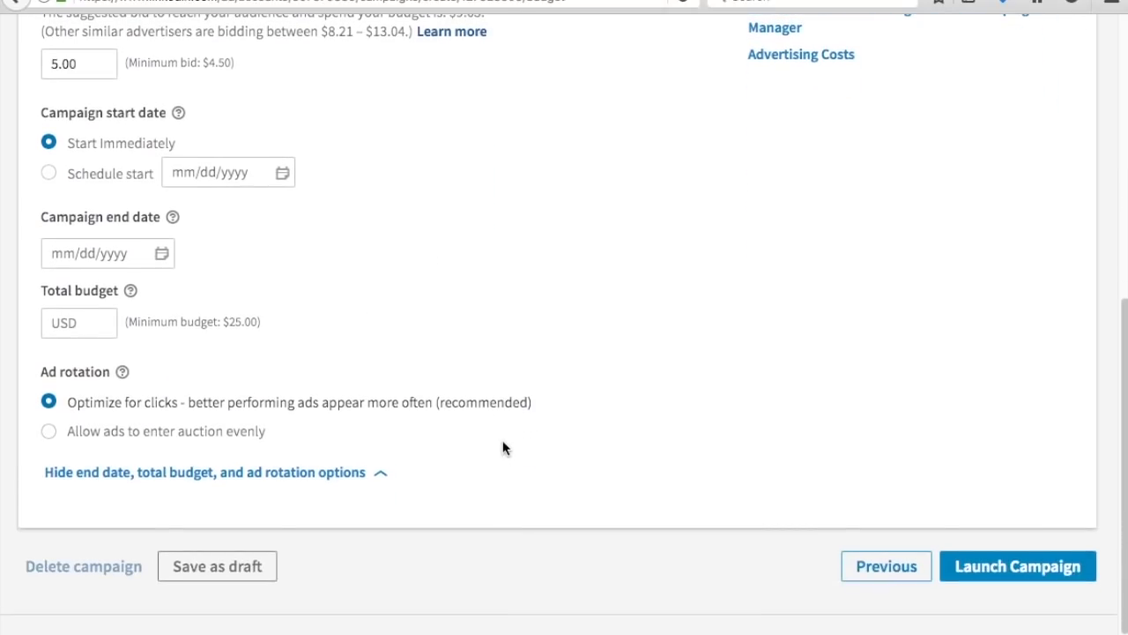
left_click(93, 252)
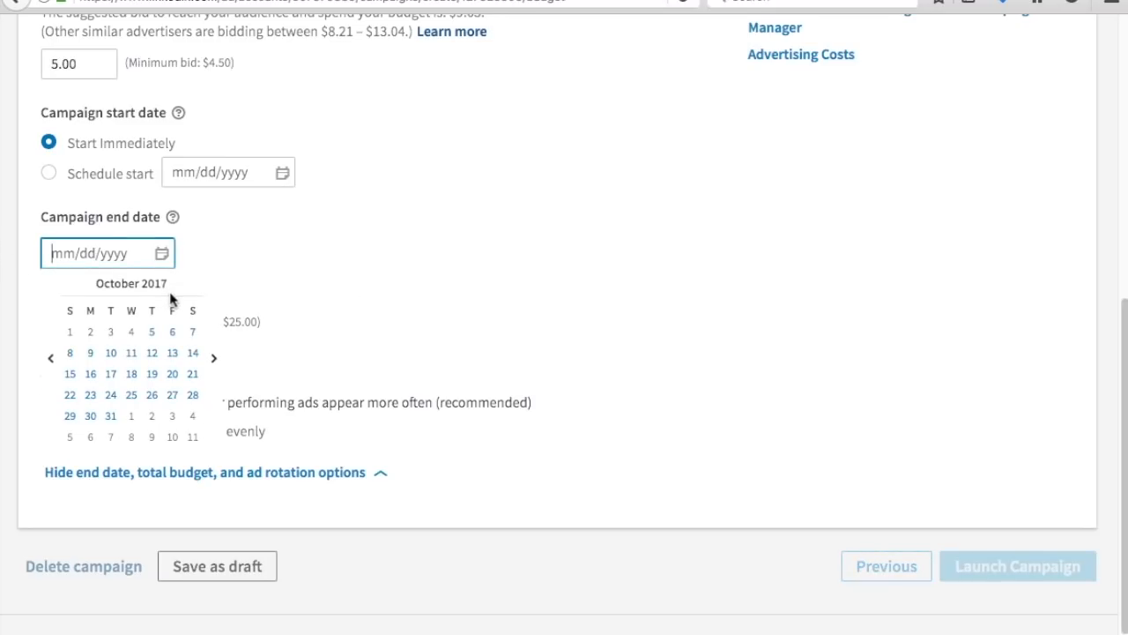
left_click(110, 415)
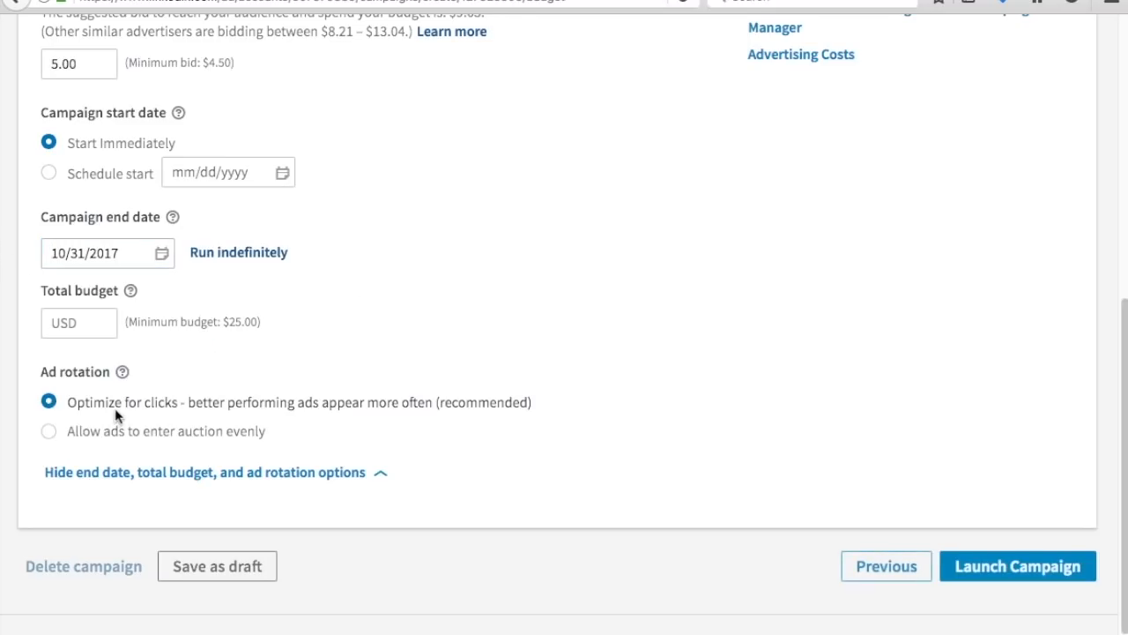
Step: Set the campaign's total budget to 600.00 USD
left_click(75, 323)
type("600.00")
left_click(546, 304)
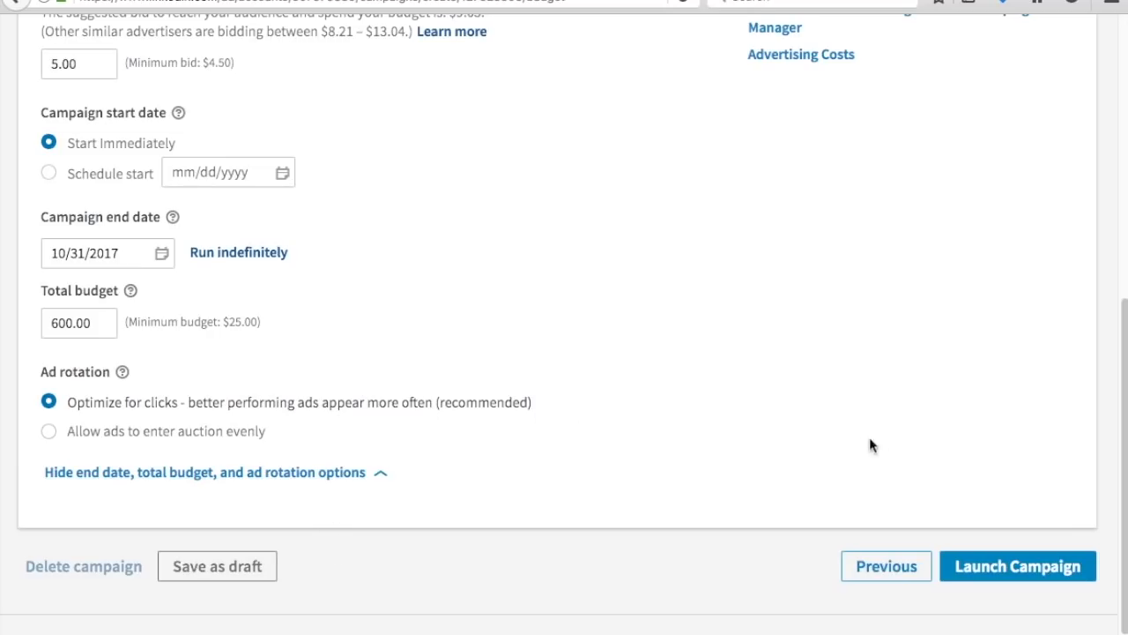
Step: Launch the campaign and go to the ad account's campaign performance overview
left_click(999, 569)
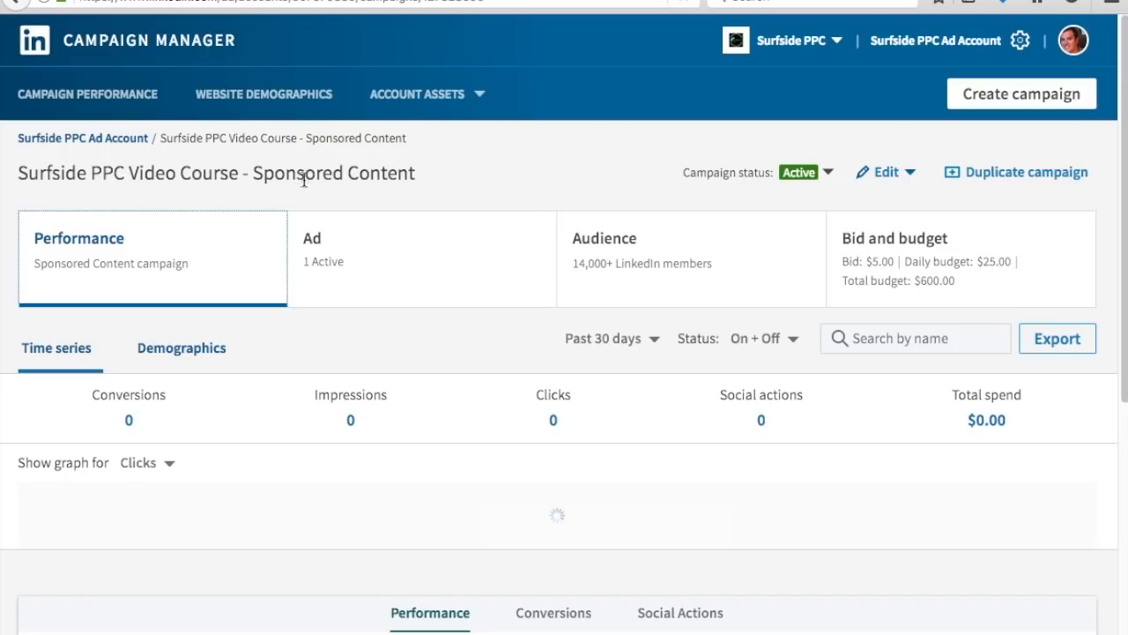
left_click(144, 0)
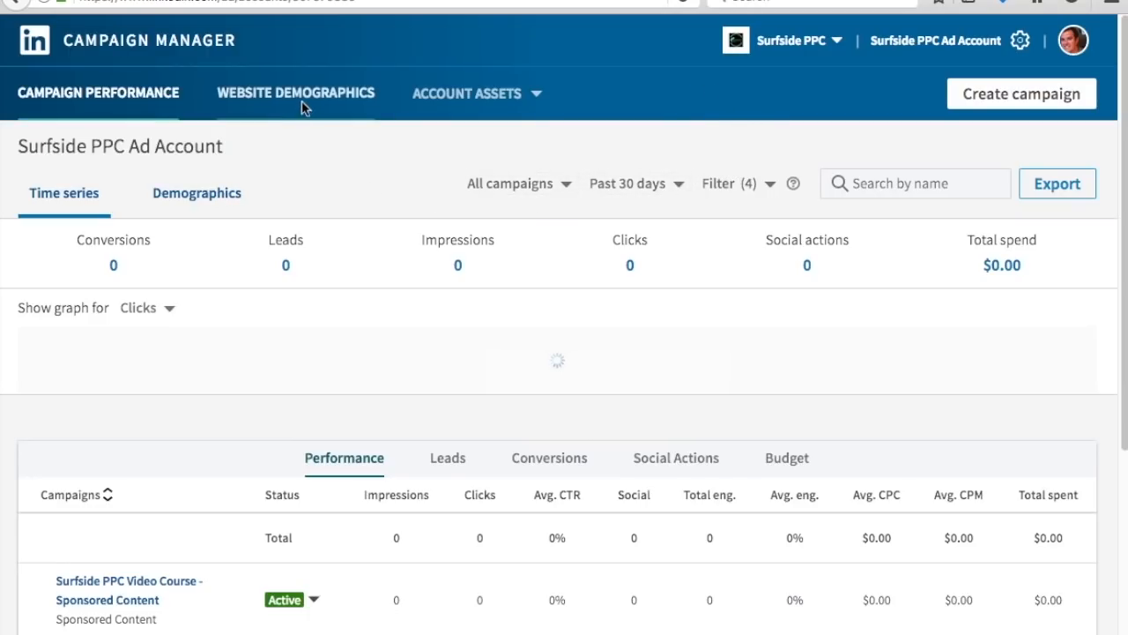
left_click(481, 104)
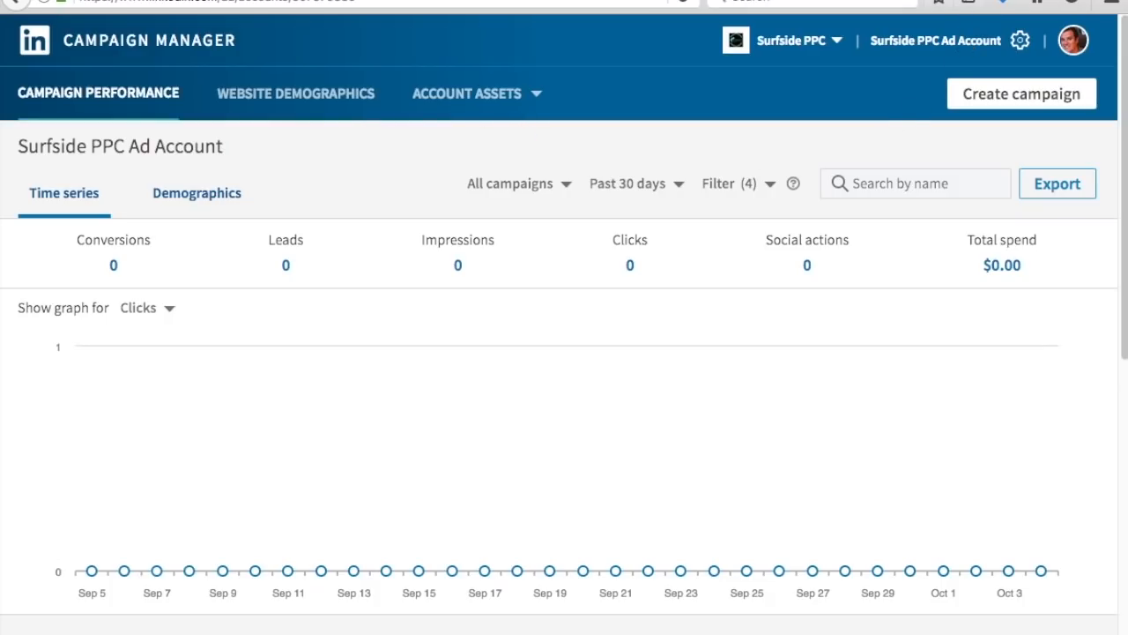
left_click(793, 0)
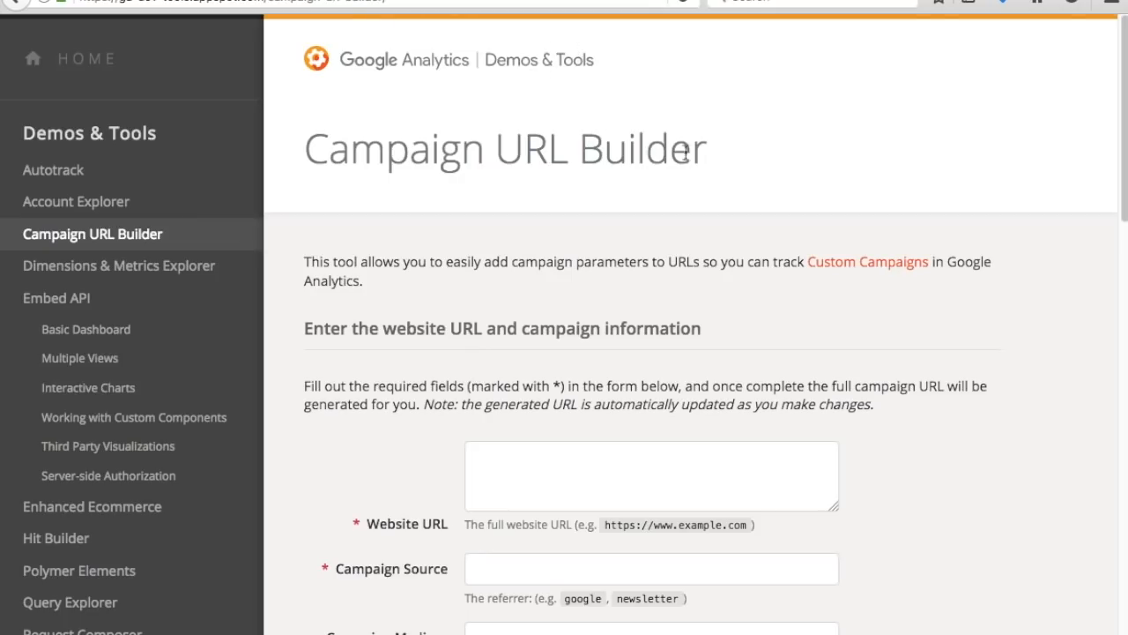
scroll(1064, 164, "down", 1)
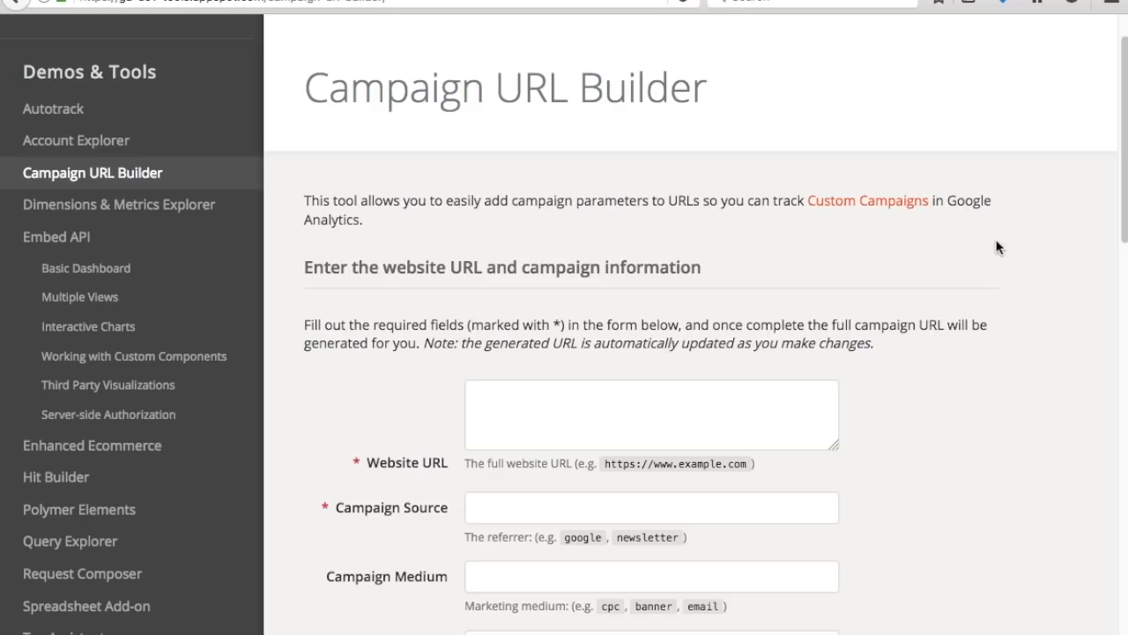
scroll(996, 242, "down", 3)
scroll(1000, 246, "down", 3)
left_click(809, 222)
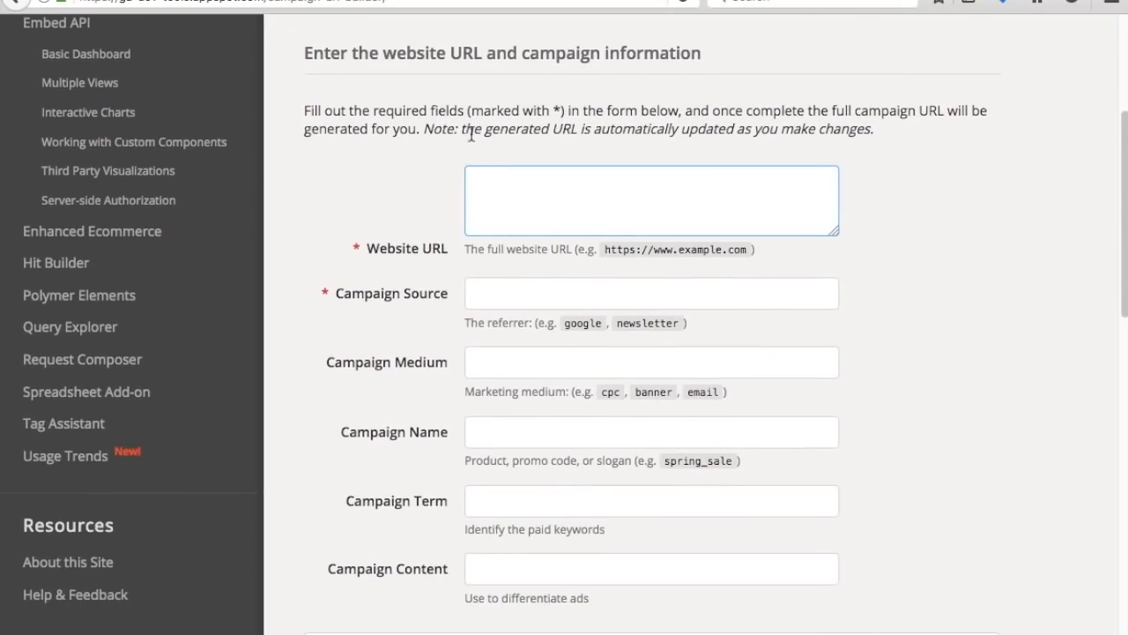
type("http://www.surfside")
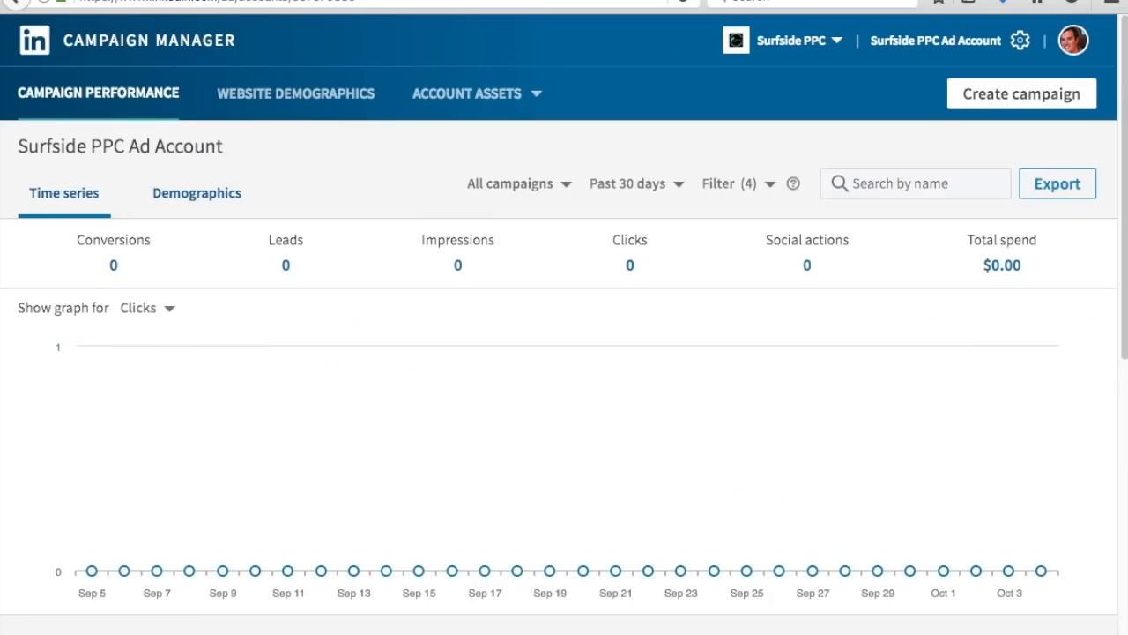
Step: Switch back to LinkedIn Campaign Manager and review the account's campaign list
scroll(559, 338, "down", 3)
scroll(449, 300, "down", 3)
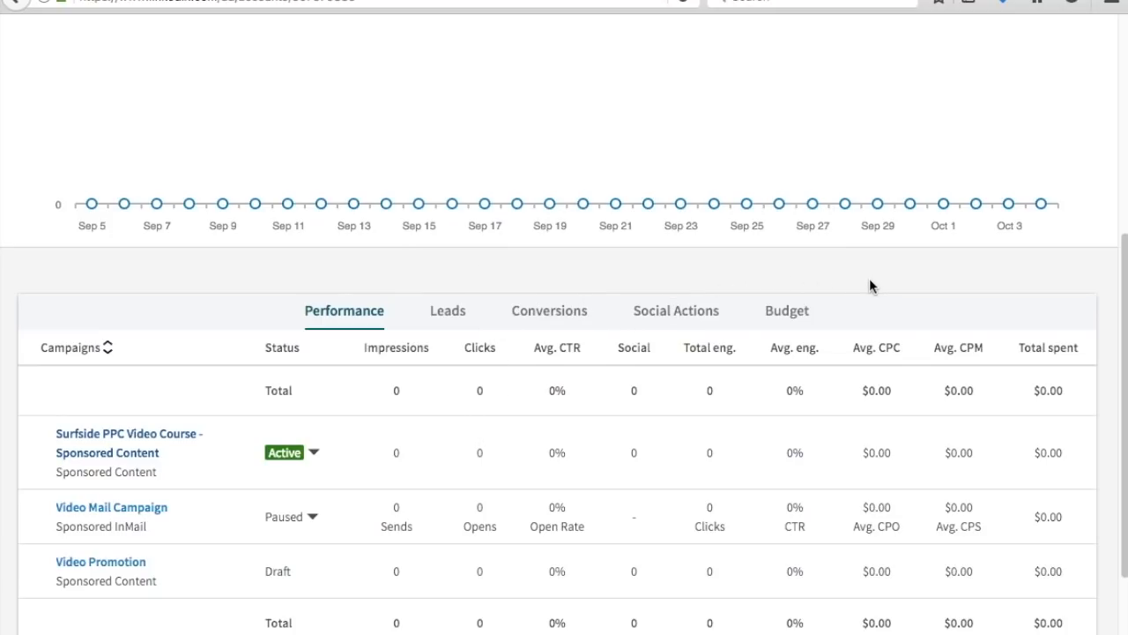
mouse_move(811, 205)
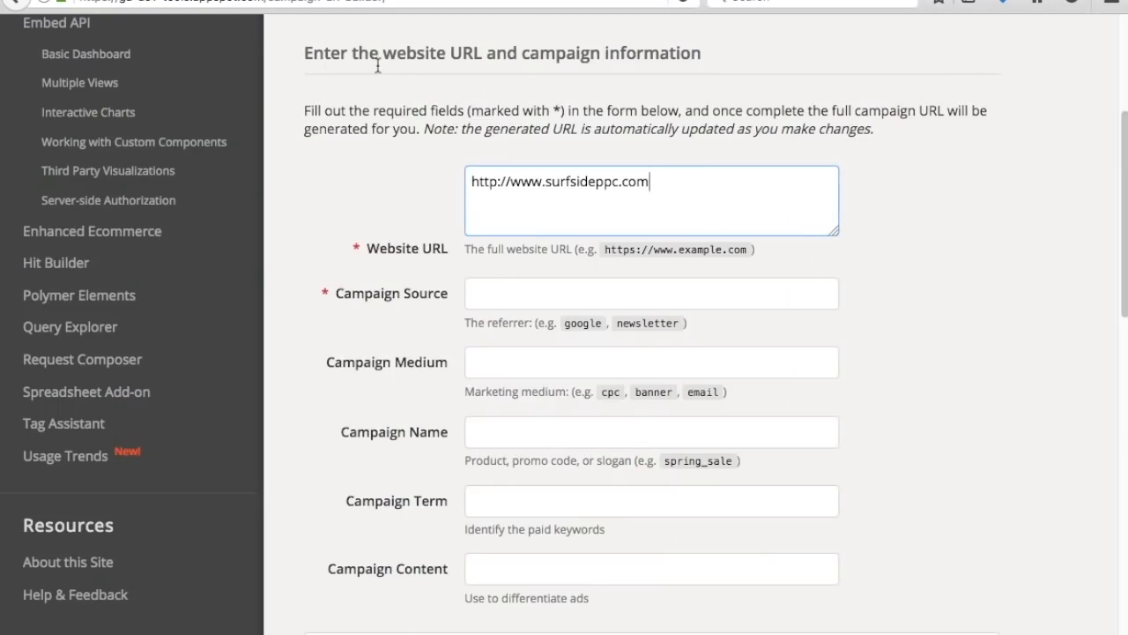
Step: In the Campaign URL Builder, set the campaign source to "linkedin" and the campaign medium to "cpc"
key("Tab")
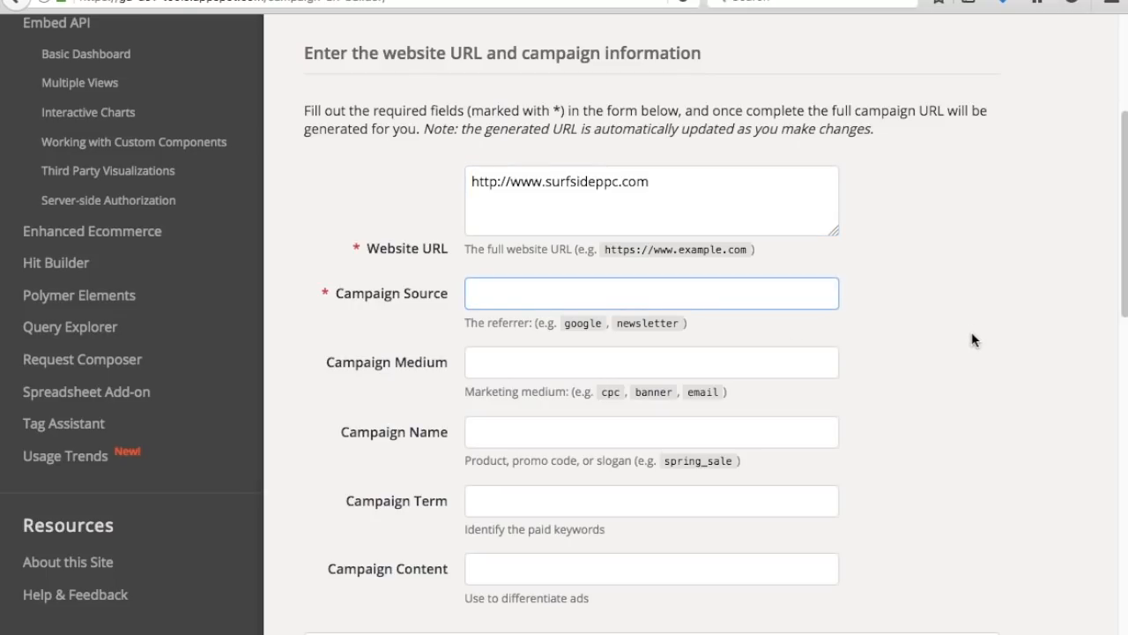
type("linkedin")
key("Tab")
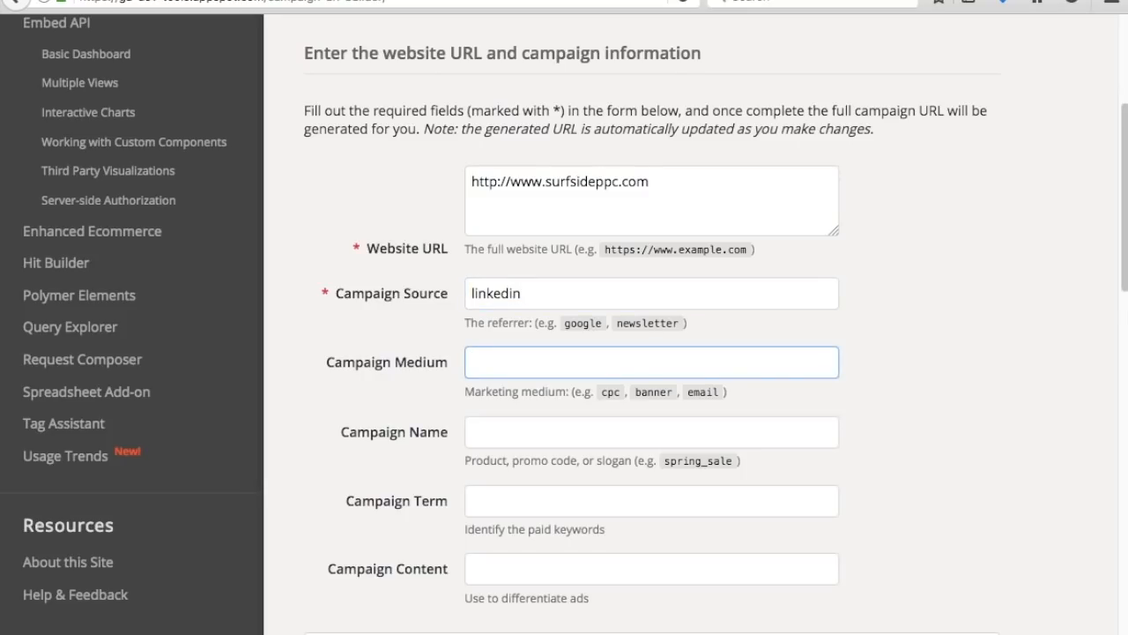
type("cpc")
key("Tab")
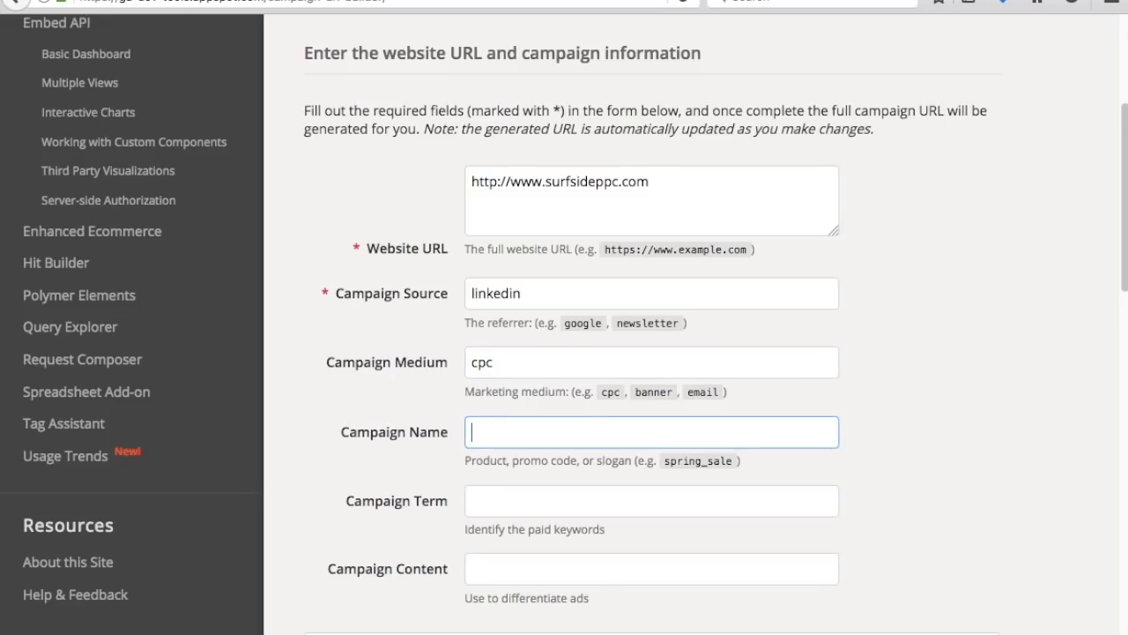
Step: Enter the campaign name "Surfside PPC Video Course - Sponsored Content", checking it against the campaign list in LinkedIn Campaign Manager
type("Surfside PPC Video Course -")
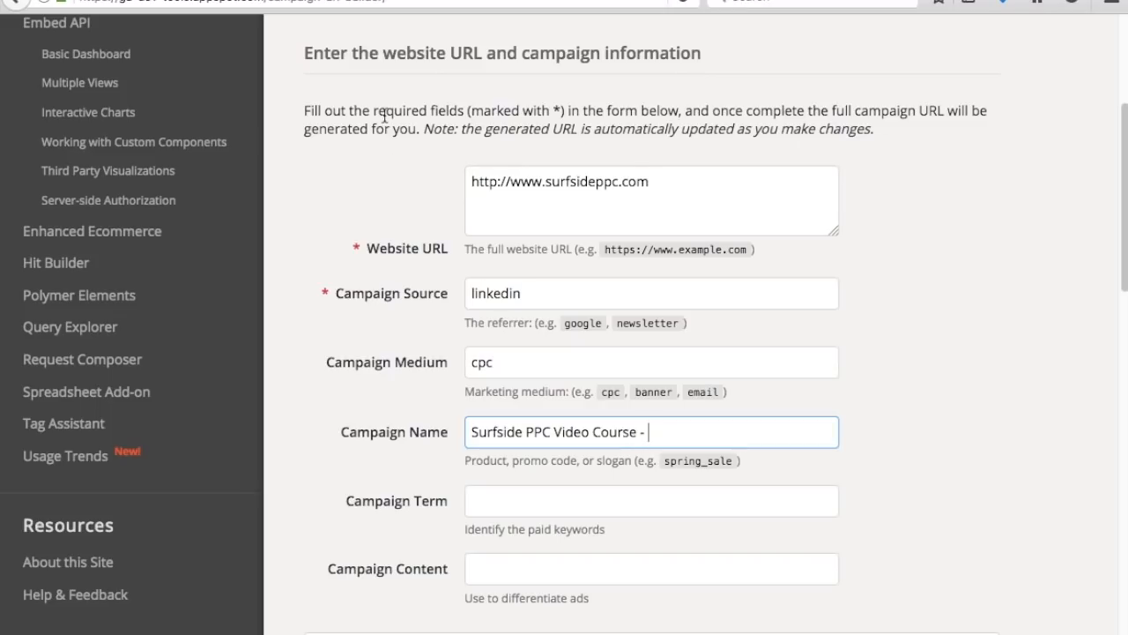
key("ctrl+Tab")
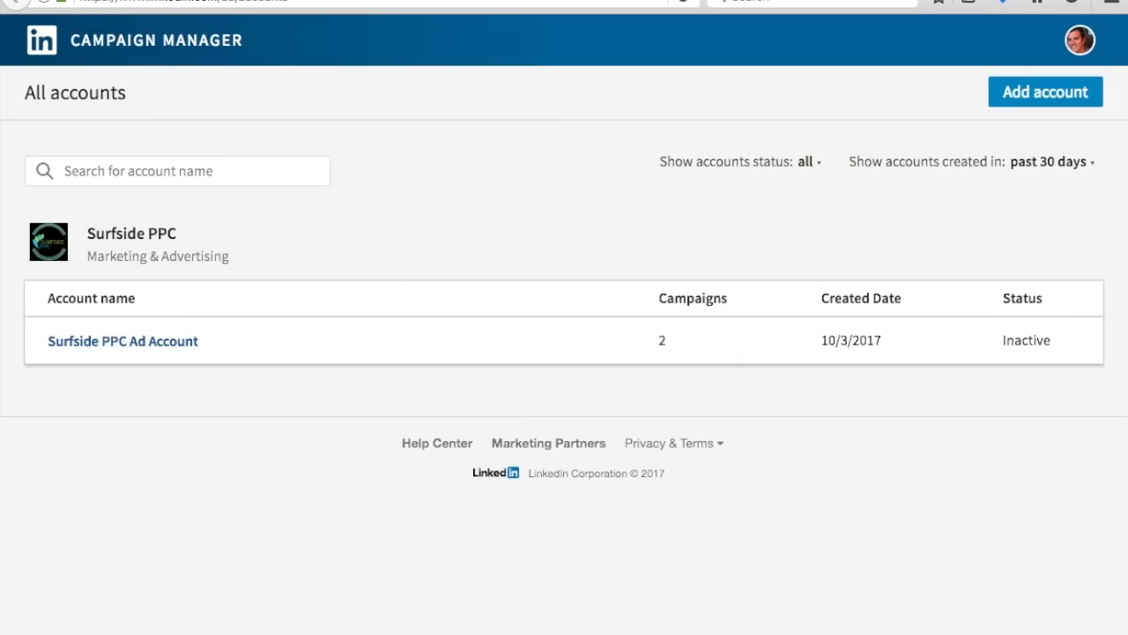
left_click(710, 0)
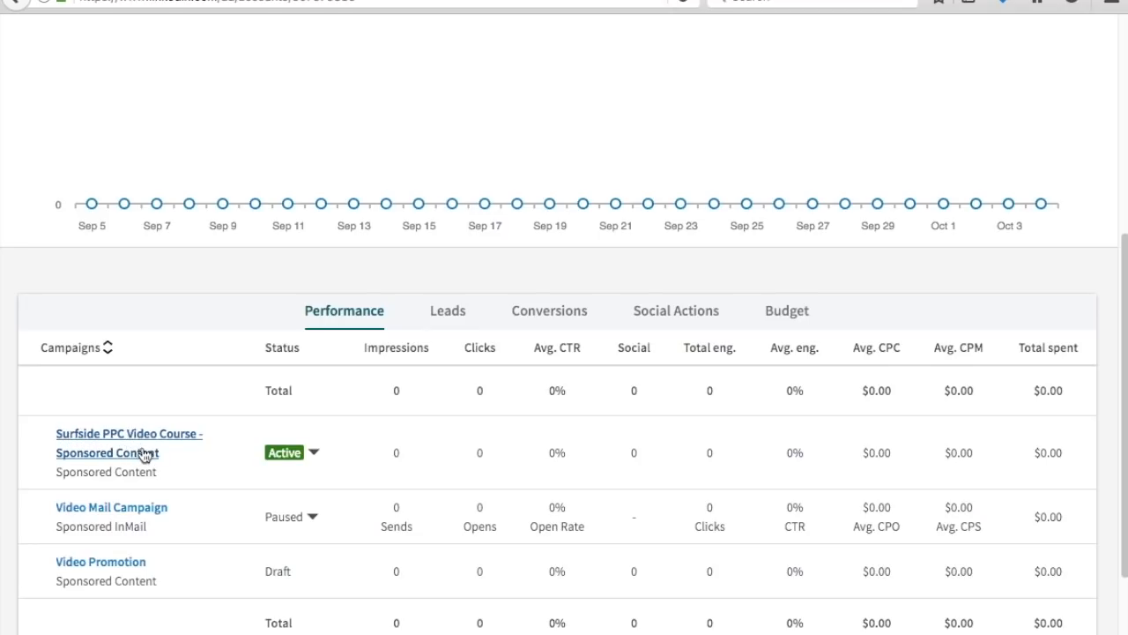
mouse_move(845, 203)
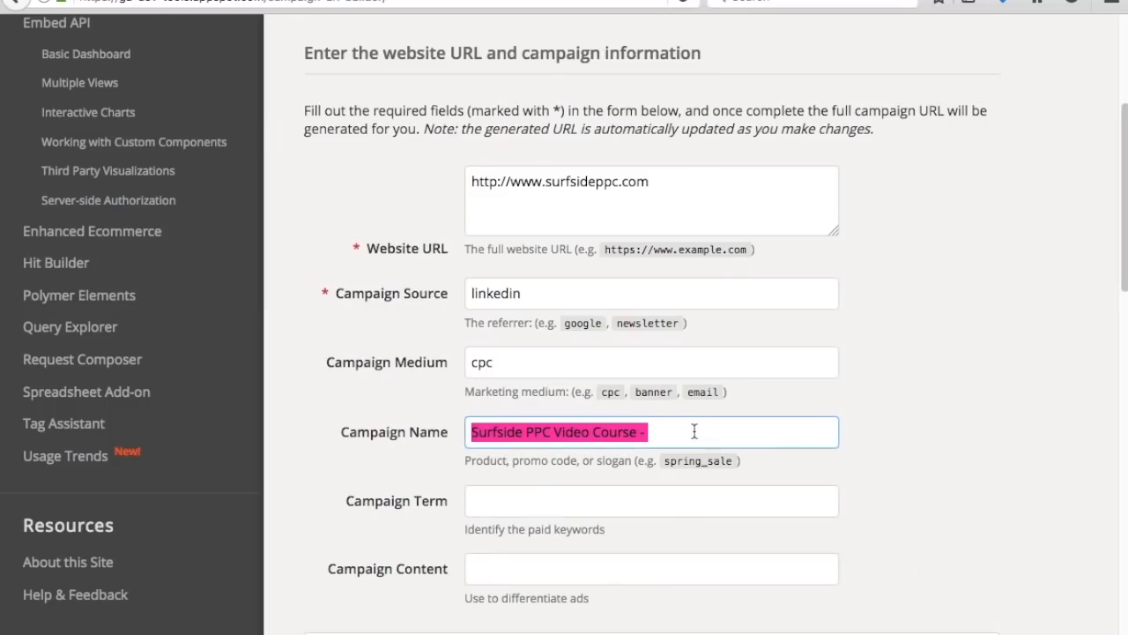
left_click(694, 431)
type("Sponsored Content")
key("Tab")
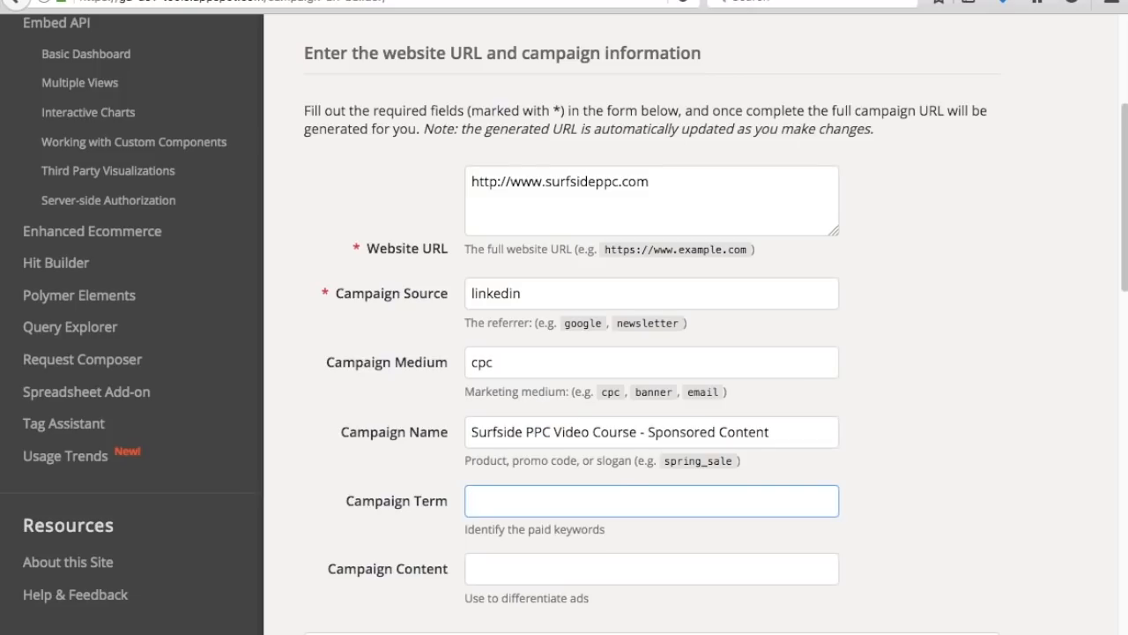
Step: Set the campaign term to "affiliate marketing group", leaving the campaign content empty
scroll(890, 395, "down", 1)
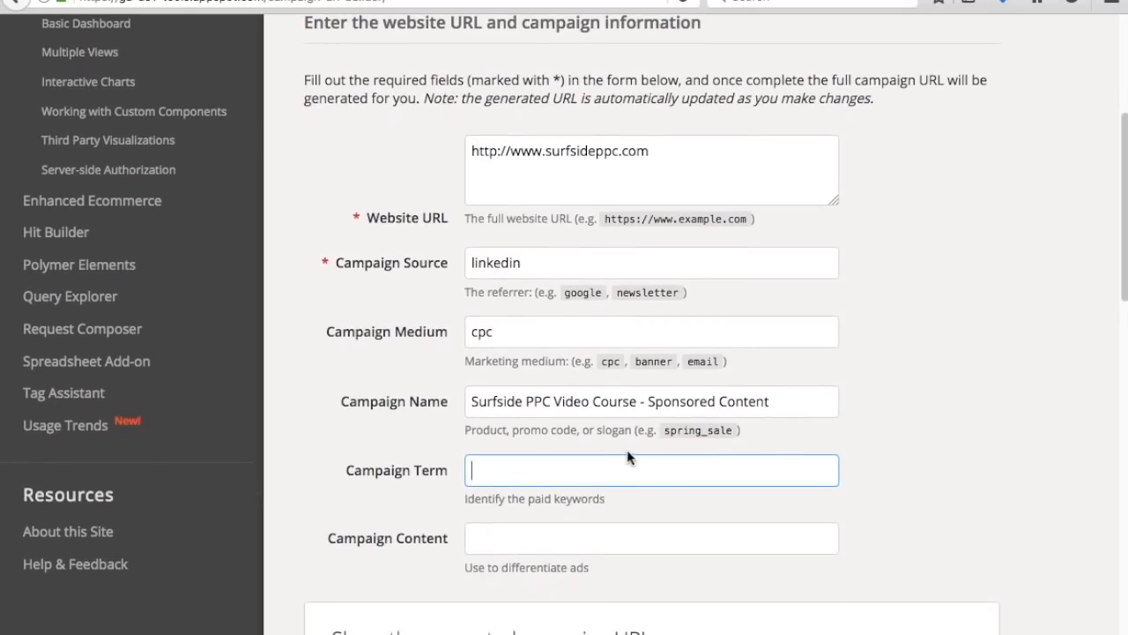
left_click(490, 538)
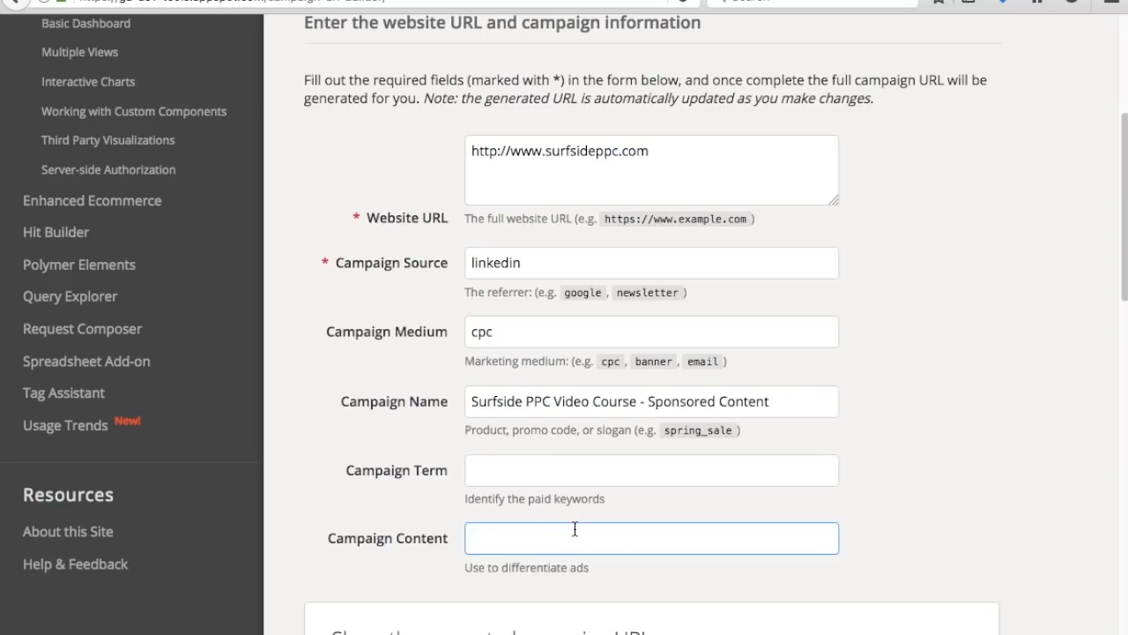
left_click(579, 478)
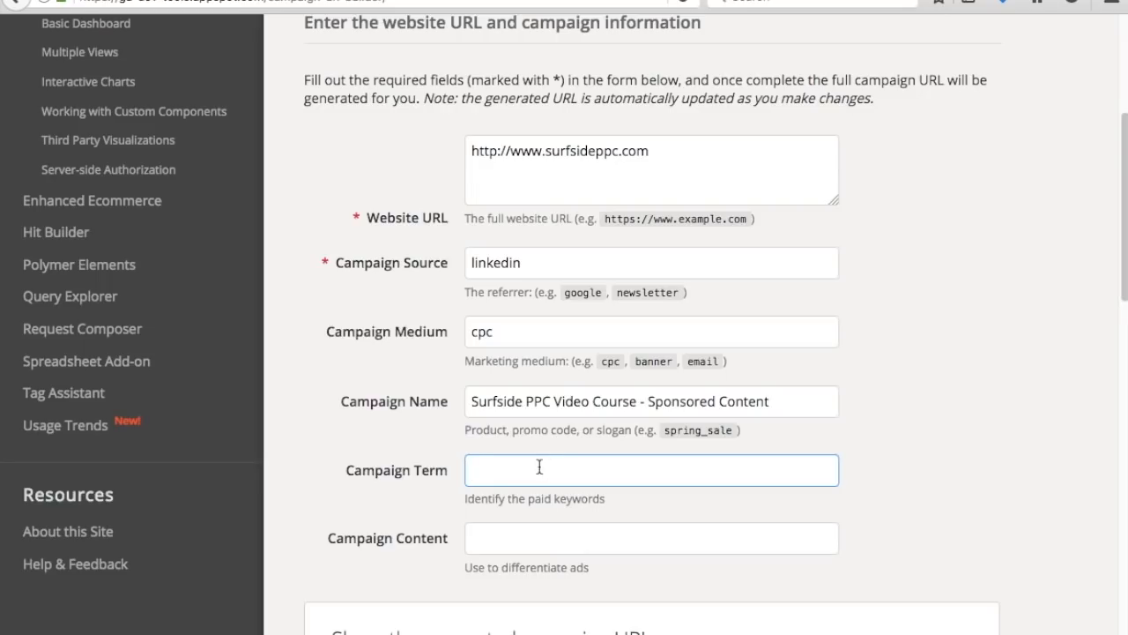
left_click_drag(545, 402, 796, 409)
left_click(928, 480)
left_click(642, 458)
scroll(892, 454, "down", 2)
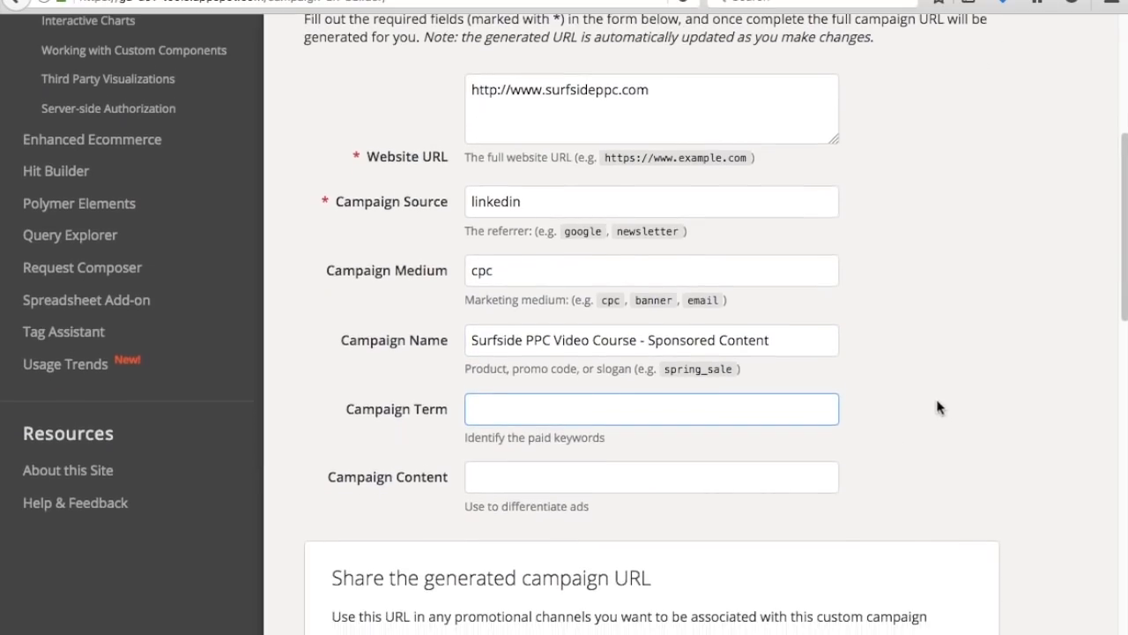
type("affiliate marketing group")
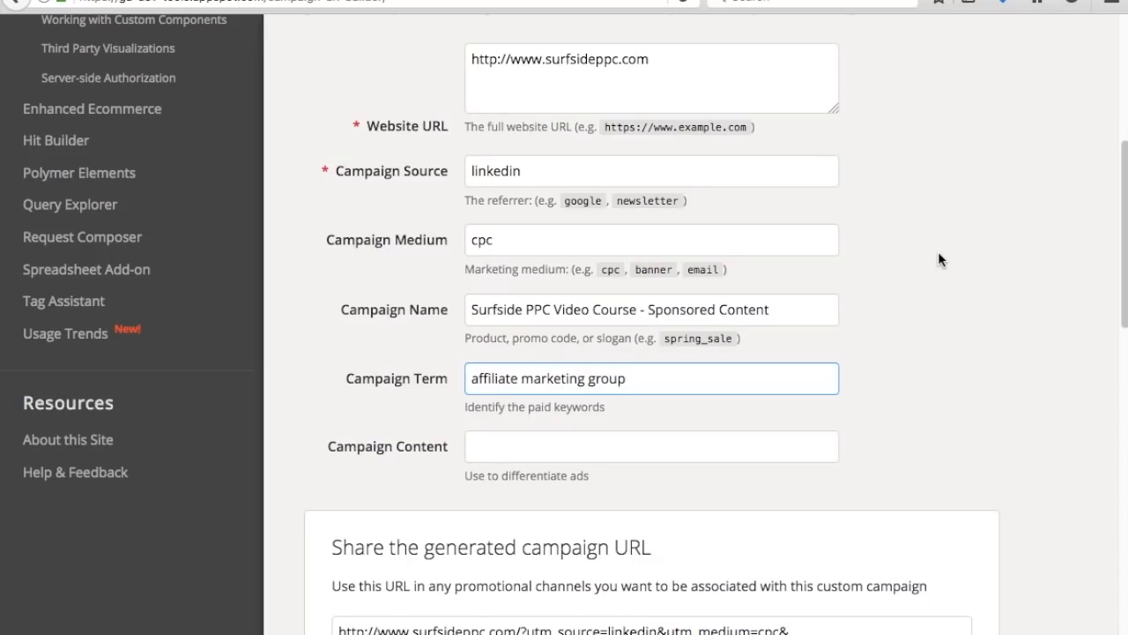
left_click(974, 335)
Step: Copy the generated campaign URL and select its full text for review
scroll(975, 334, "down", 4)
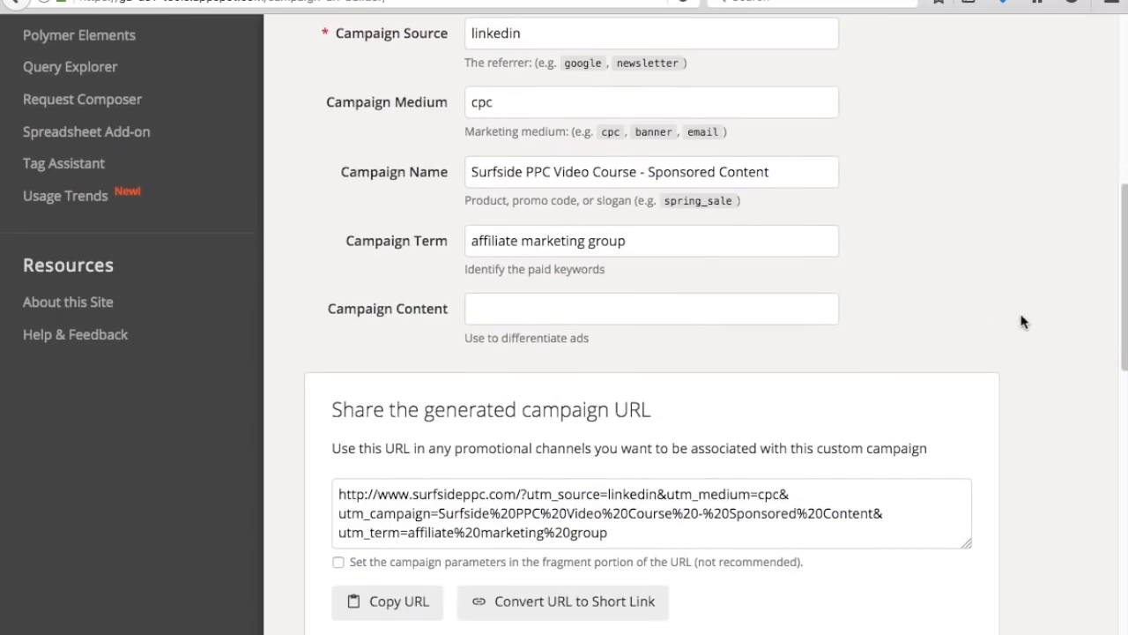
scroll(1000, 296, "down", 2)
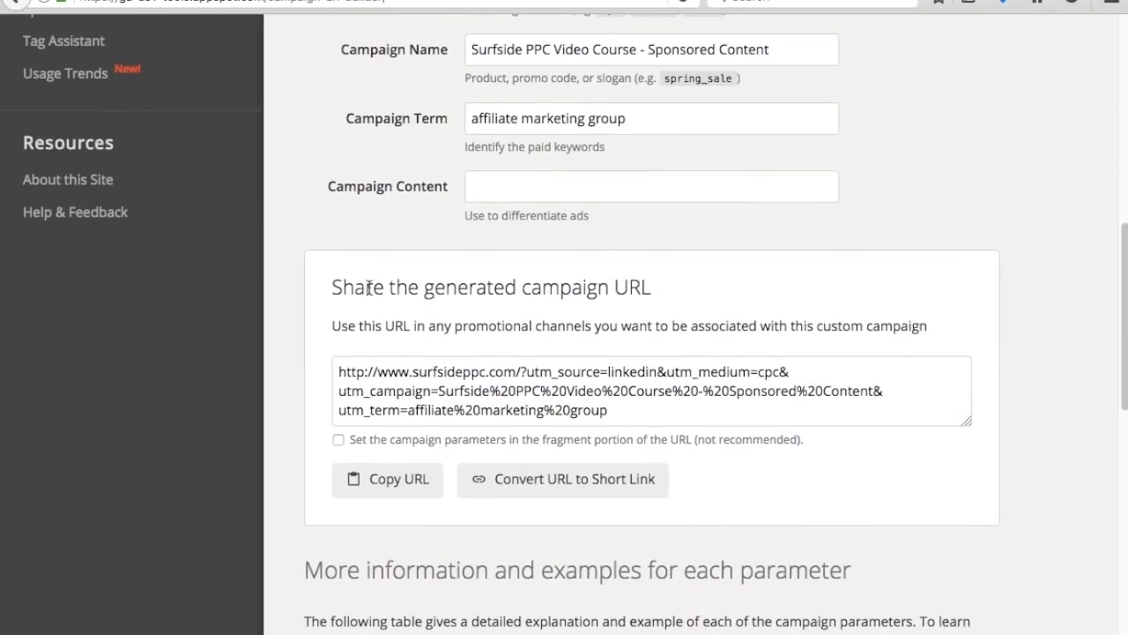
left_click(414, 481)
left_click_drag(617, 411, 295, 348)
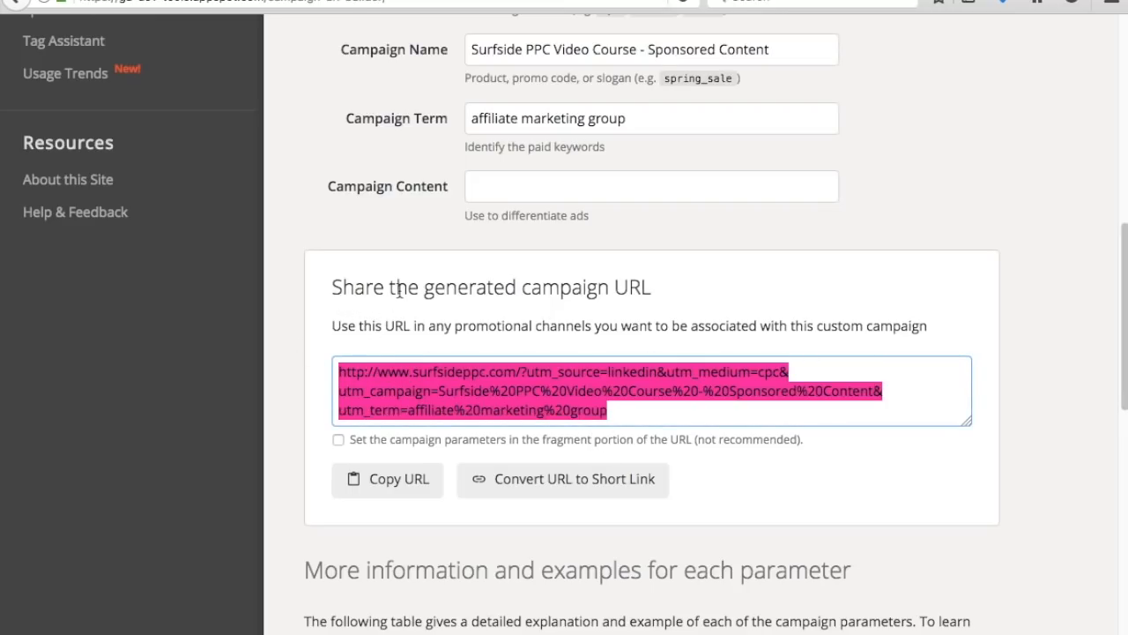
scroll(438, 275, "up", 5)
left_click(685, 151)
type("/content")
key("BackSpace")
key("BackSpace")
key("BackSpace")
key("BackSpace")
type("tact")
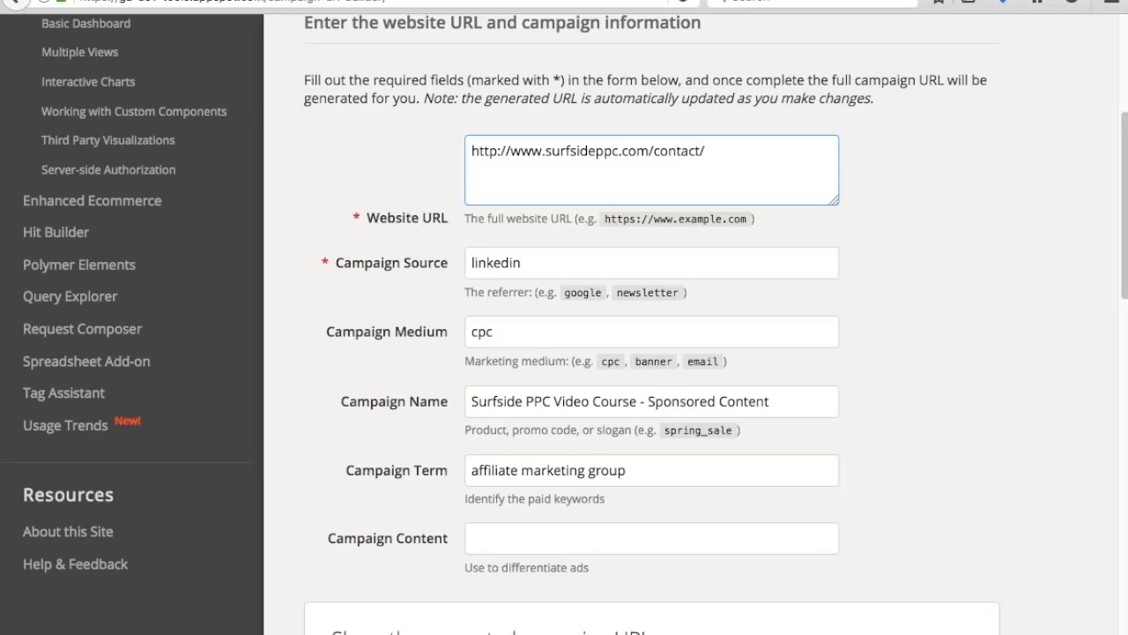
type("/")
scroll(884, 209, "down", 4)
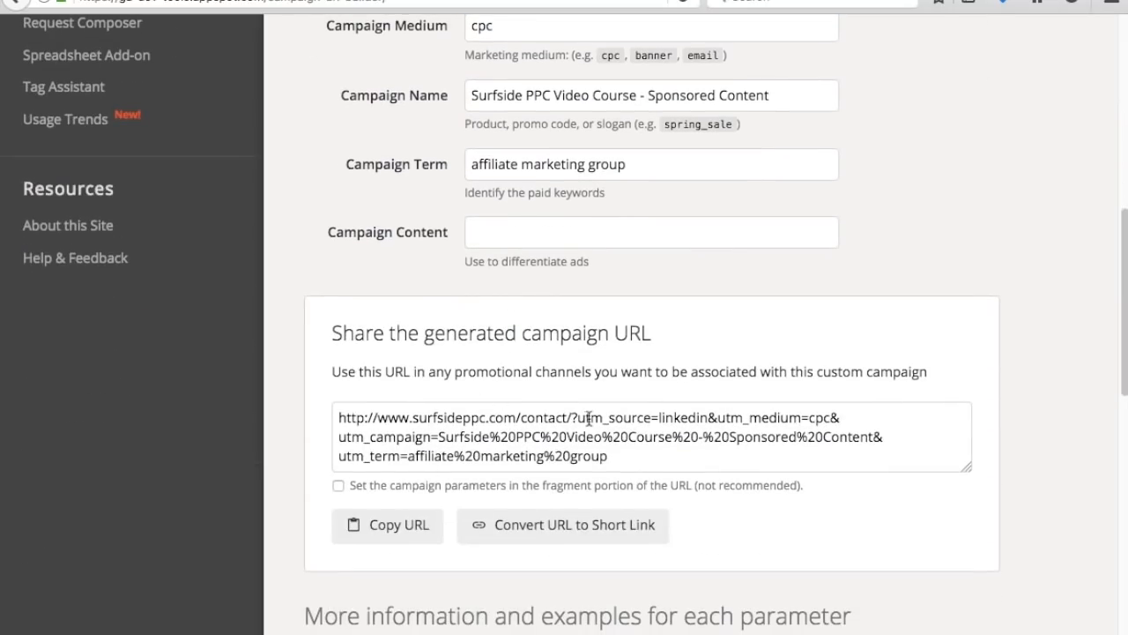
left_click(399, 528)
Step: Switch to LinkedIn Campaign Manager and check the status options of the "Surfside PPC Video Course - Sponsored Content" campaign
left_click(141, 1)
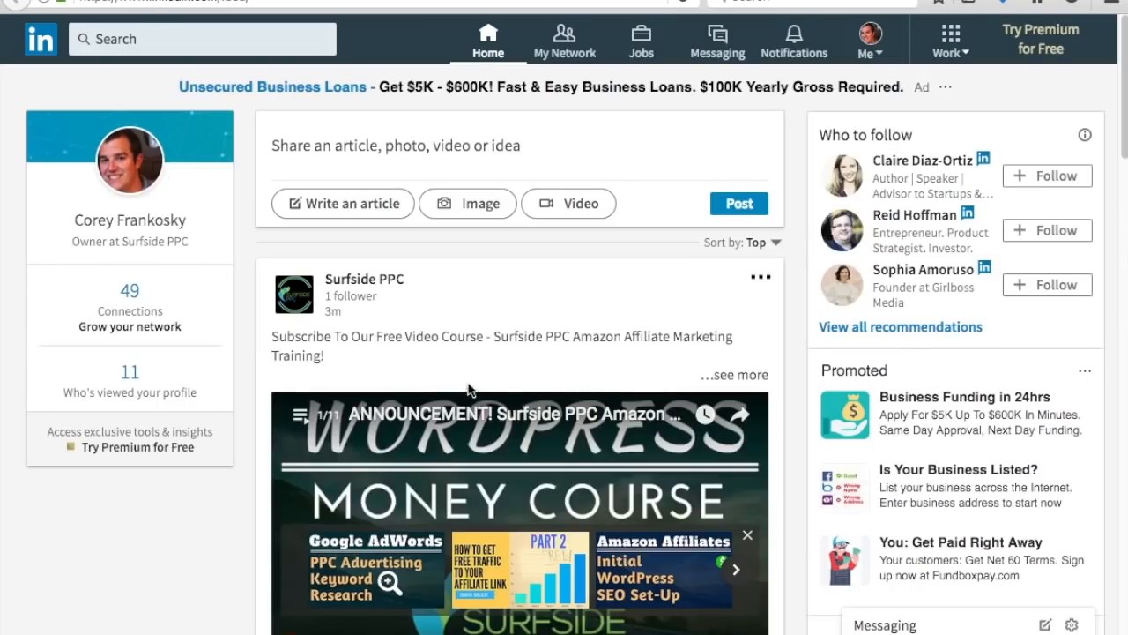
left_click(927, 1)
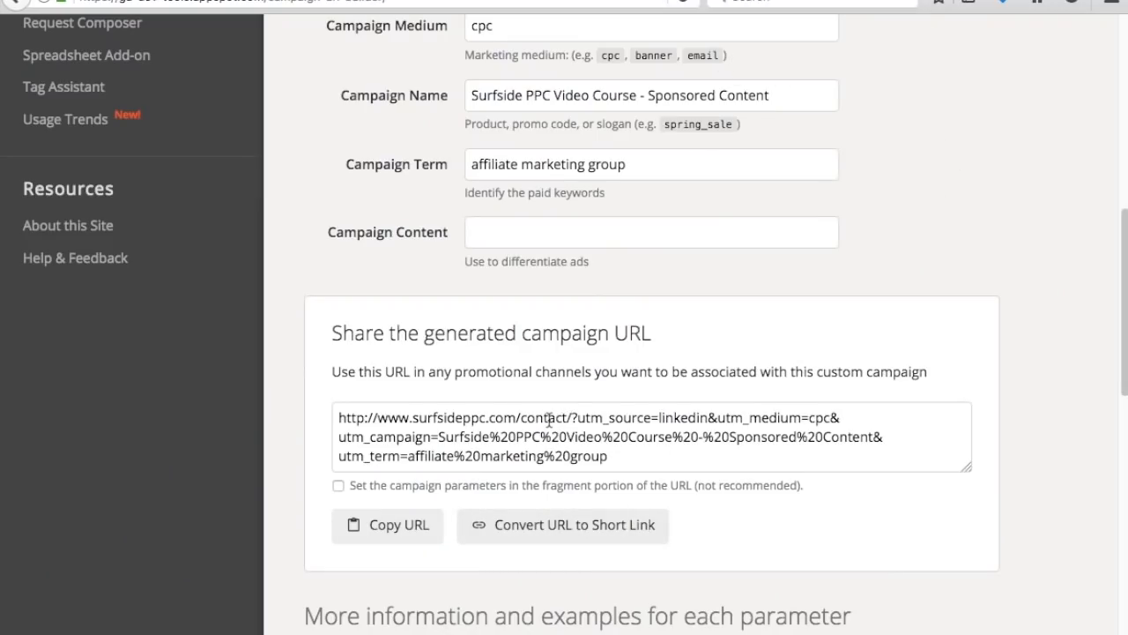
left_click(238, 0)
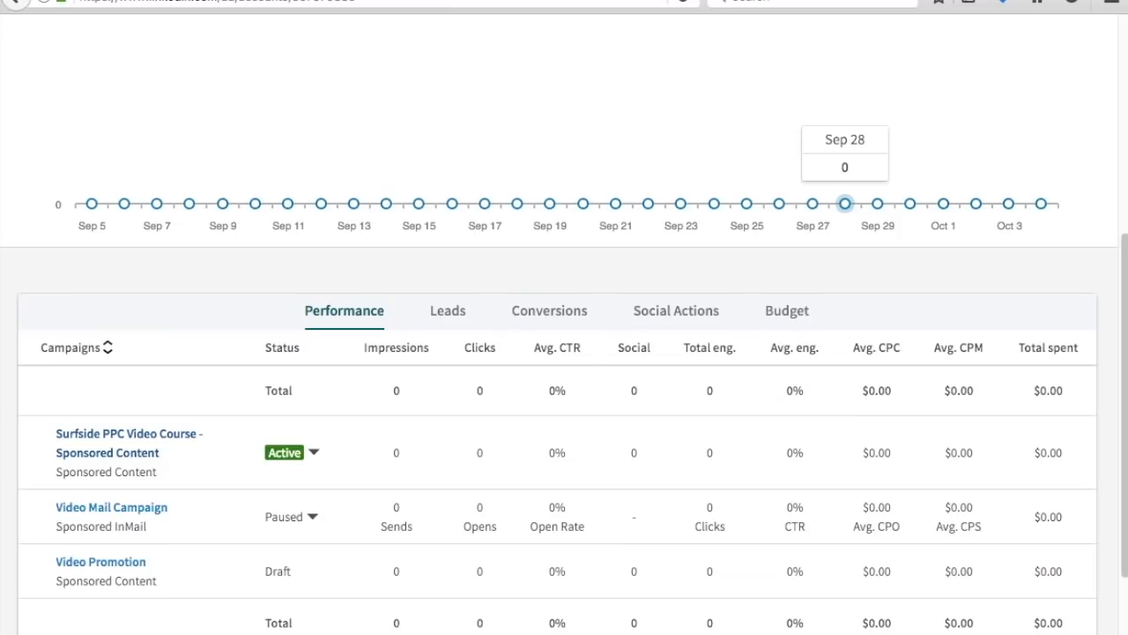
left_click(291, 454)
left_click(289, 489)
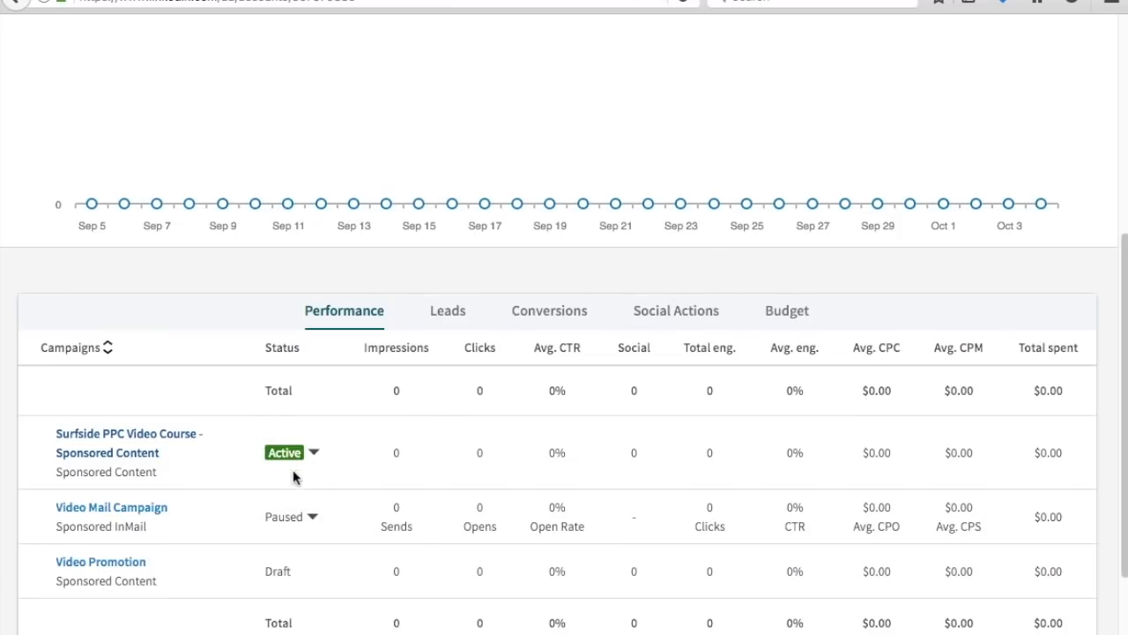
Step: Start a new campaign and choose Text Ads as the ad product after reading its details
scroll(770, 435, "up", 5)
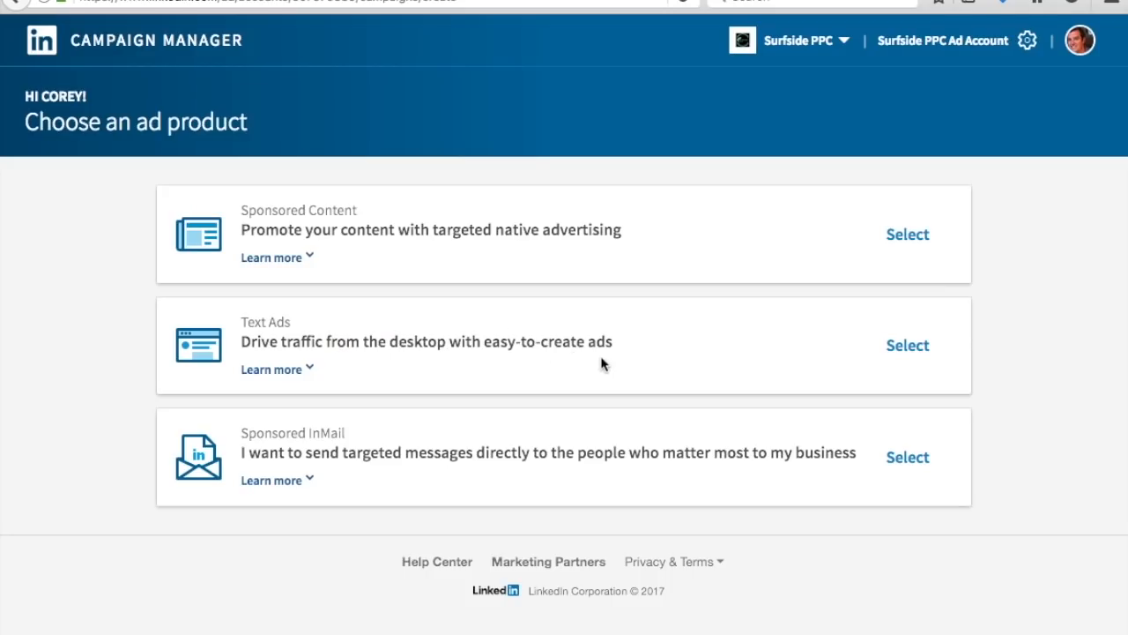
left_click(280, 373)
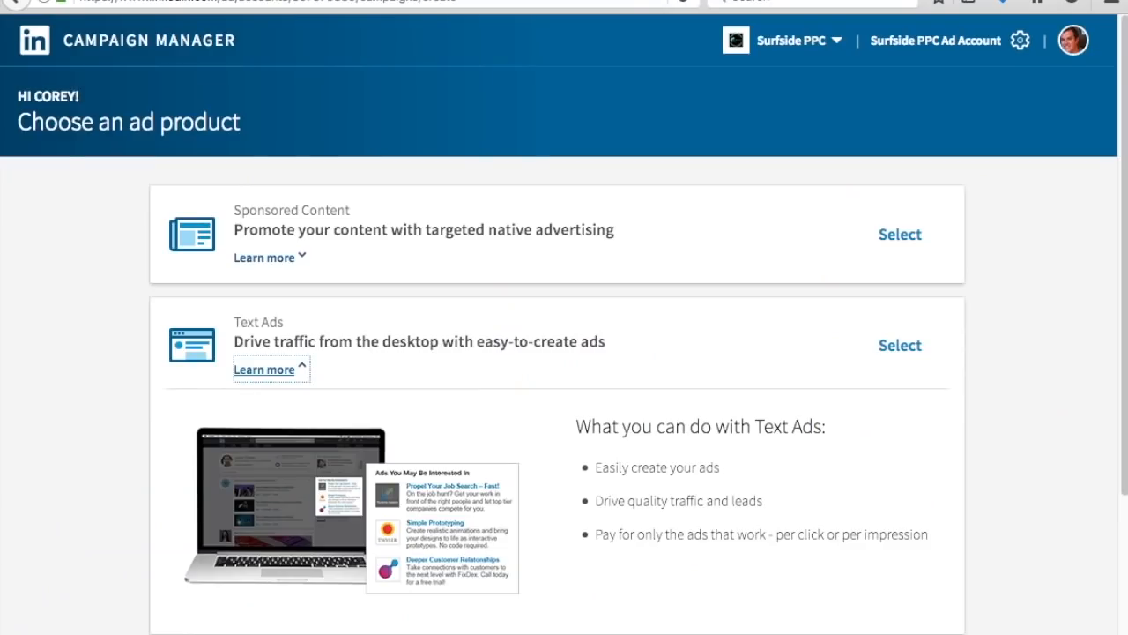
scroll(788, 428, "down", 1)
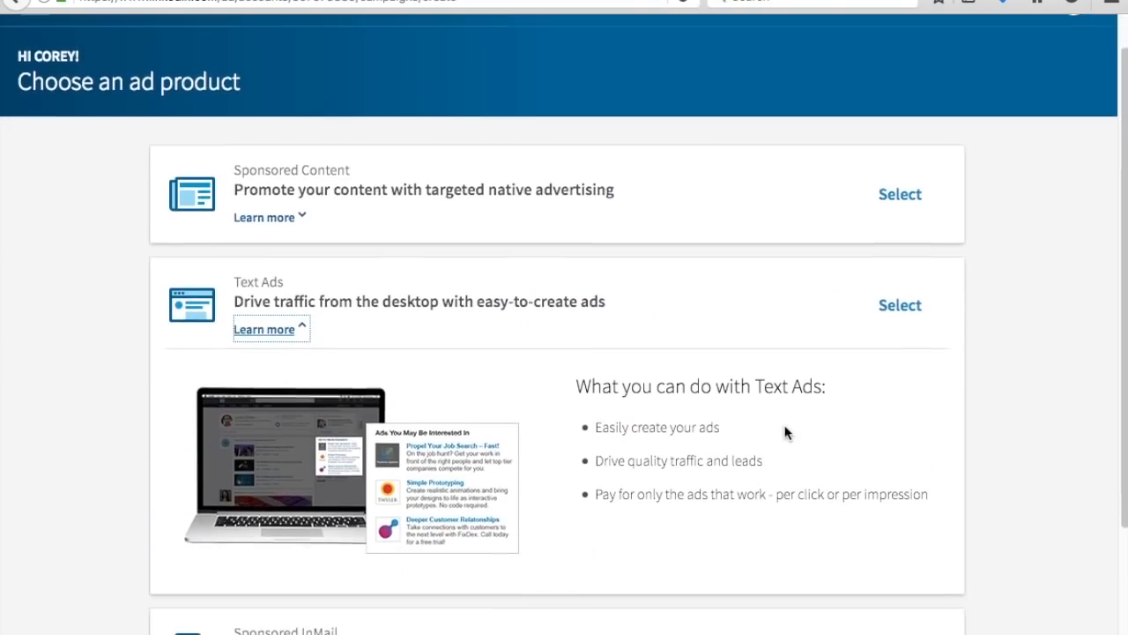
left_click(897, 303)
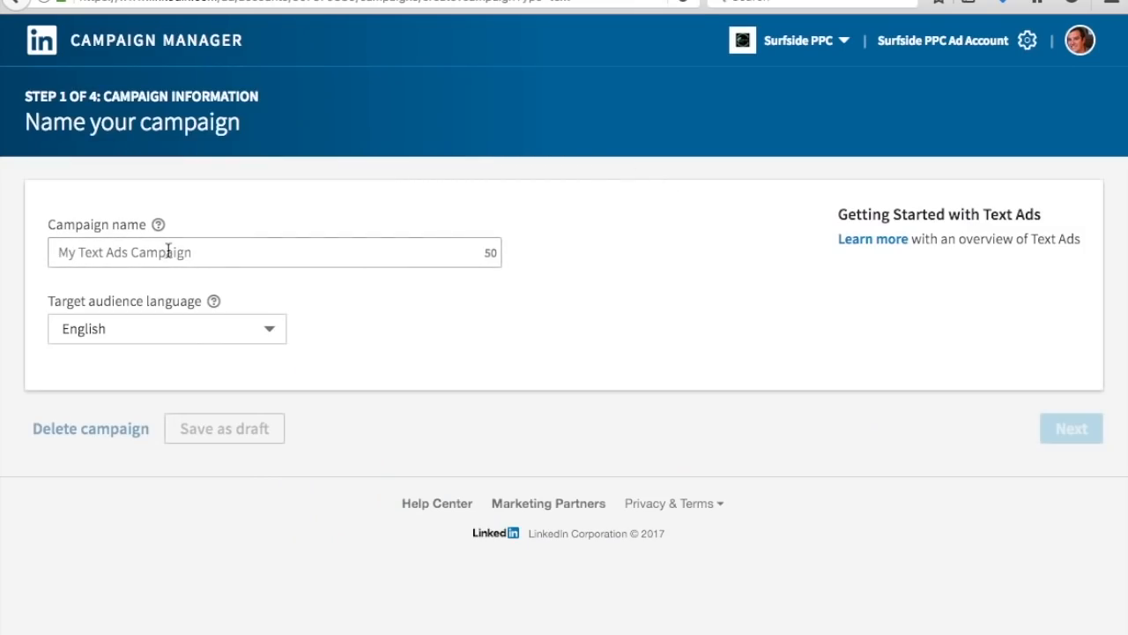
Step: Name the campaign "Surfside PPC Video Course - Text Ads", keep English as the audience language, and continue to the ad content
left_click(458, 252)
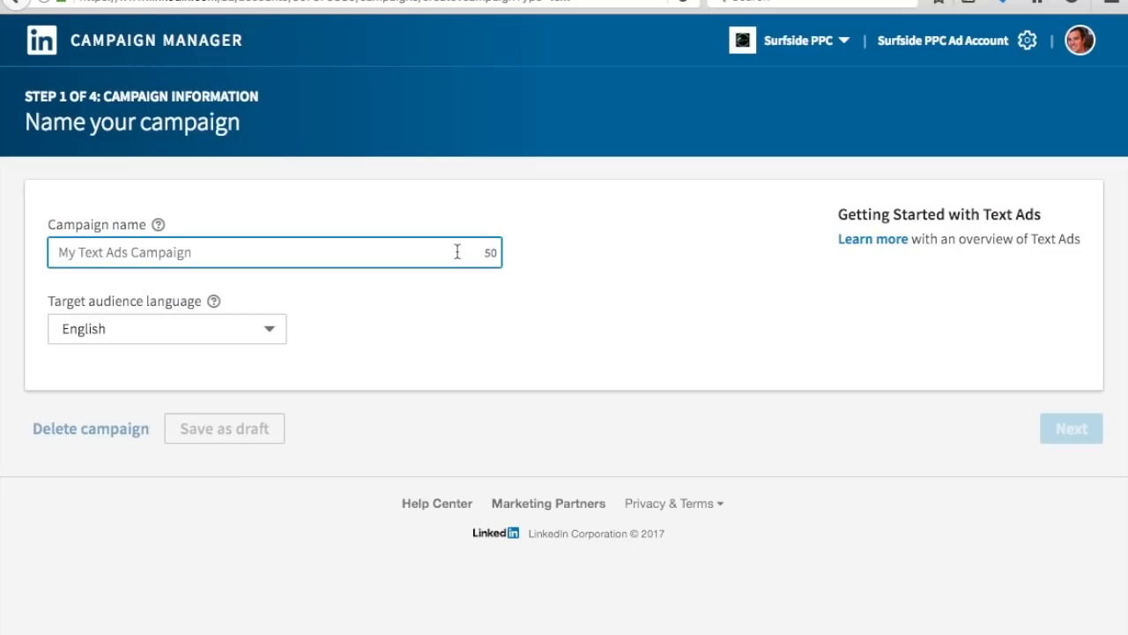
type("Surfside PPC Video Course - Text Ads")
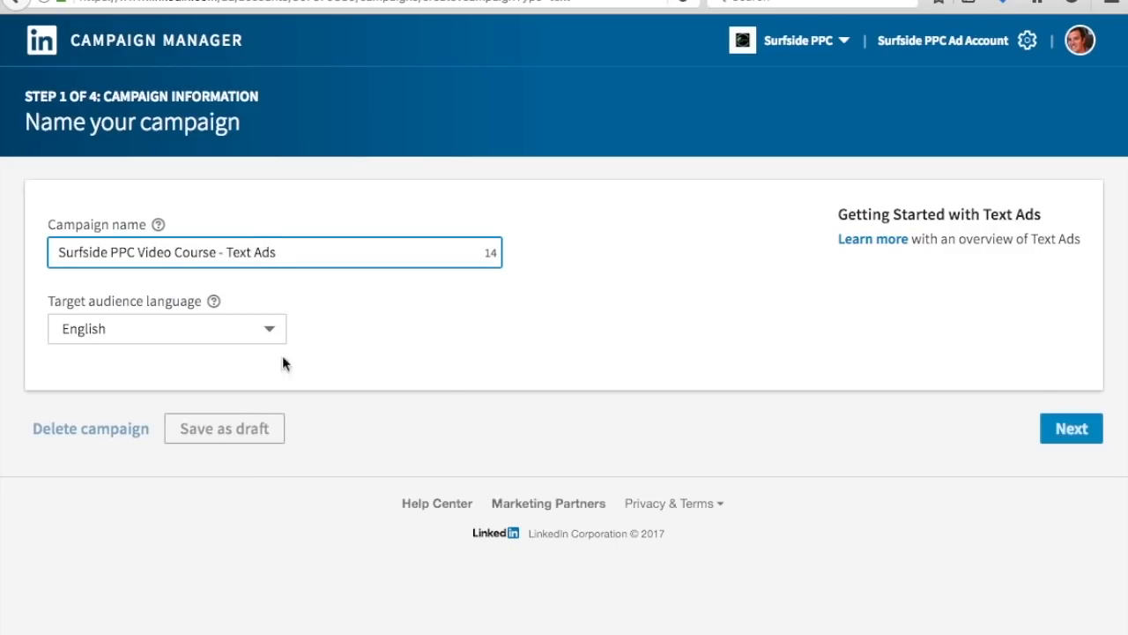
left_click(1072, 428)
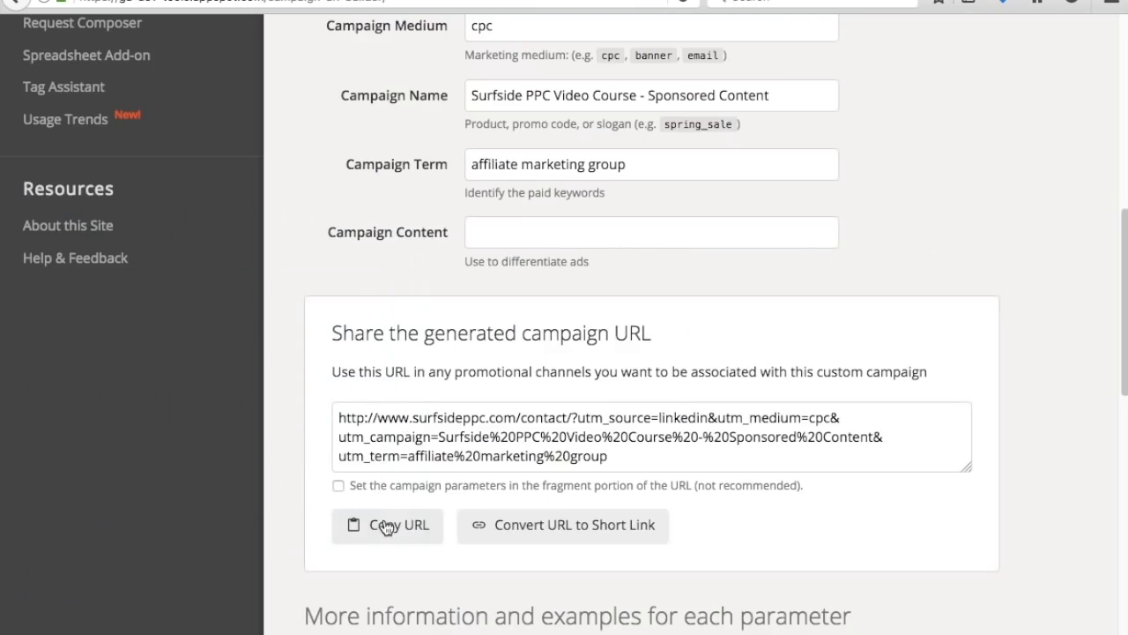
Step: Copy the generated campaign URL from the Campaign URL Builder and paste it as the ad's My Website destination
left_click(384, 528)
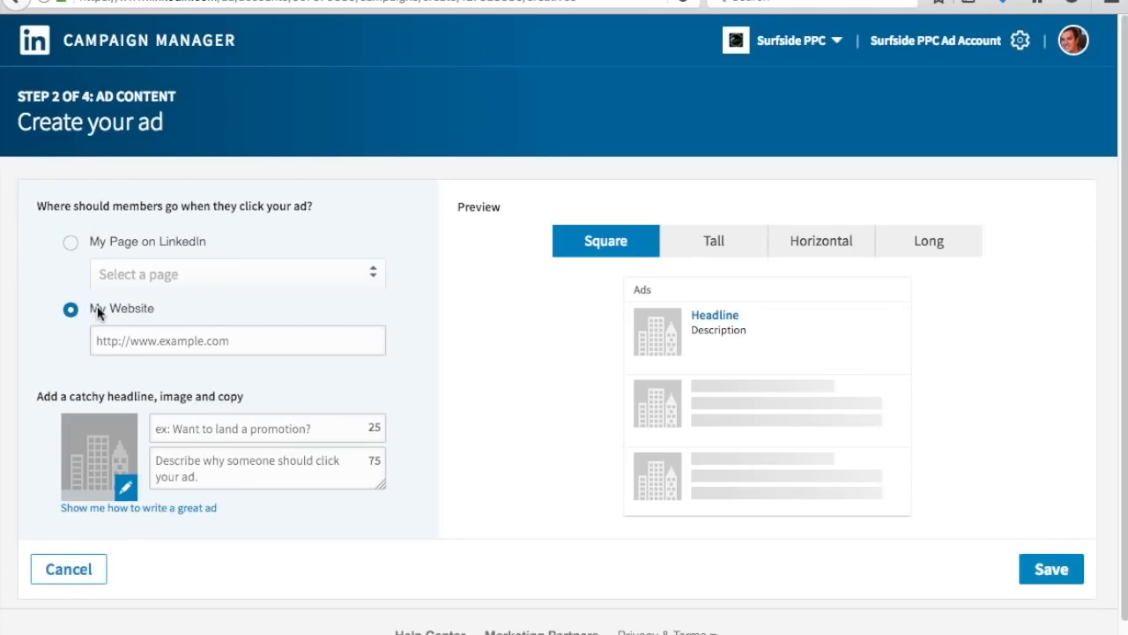
left_click(184, 342)
key("ctrl+v")
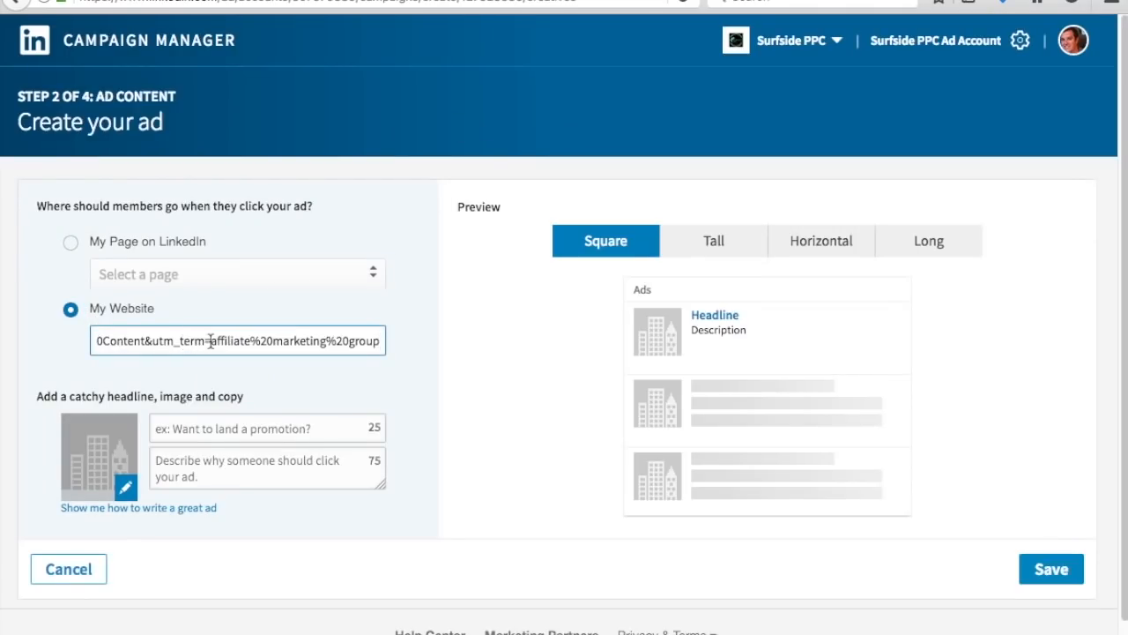
triple_click(210, 341)
left_click(461, 397)
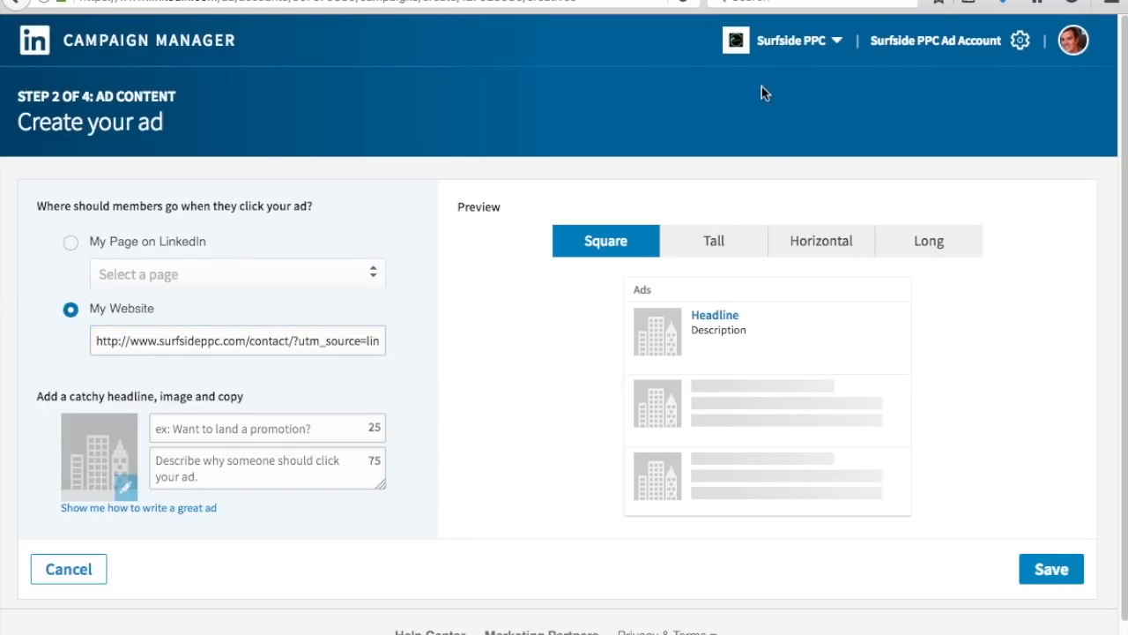
Step: Replace the ad's website destination with the URL of the YouTube Amazon Affiliate Marketing Training playlist video
left_click(724, 1)
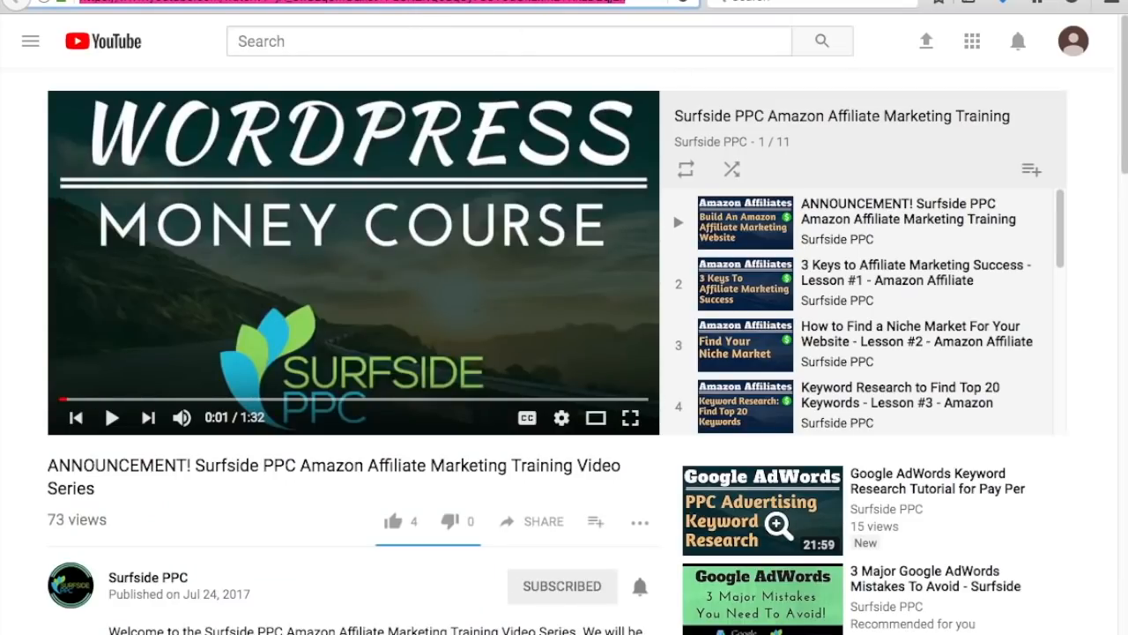
left_click(352, 1)
triple_click(270, 344)
key("super+v")
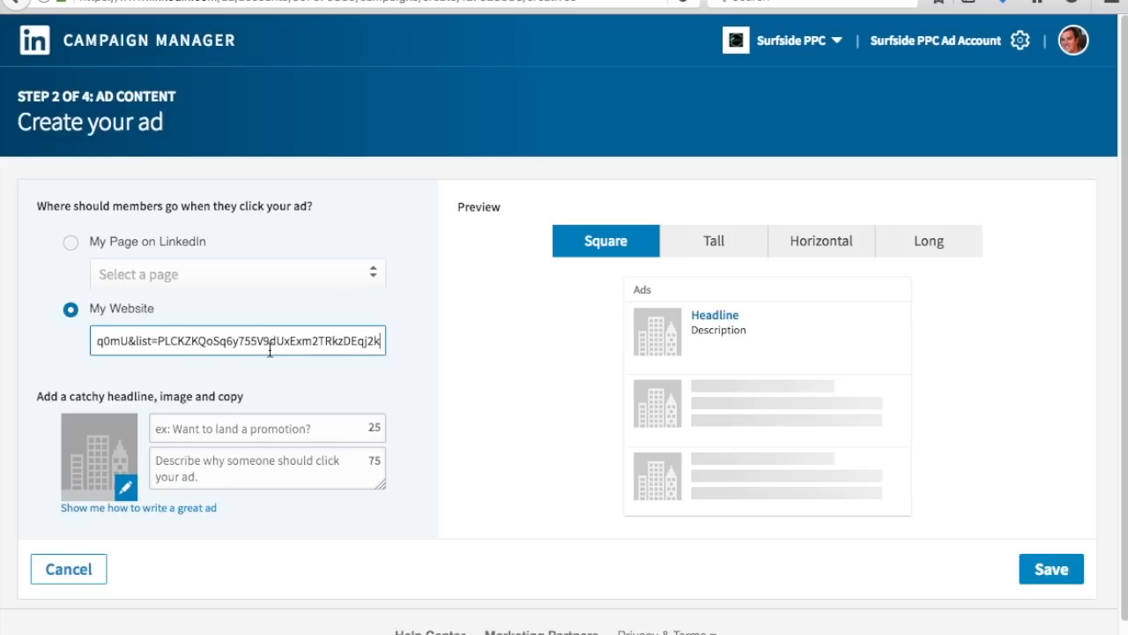
left_click(490, 363)
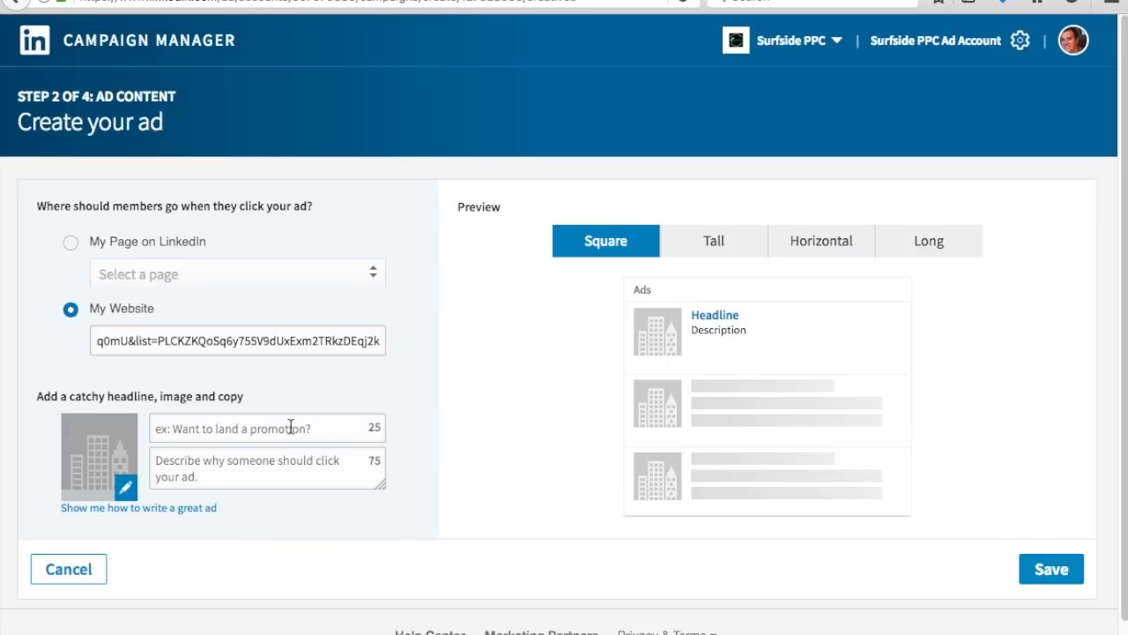
Step: Set the ad headline to "Amazon Affiliate Training"
left_click(291, 429)
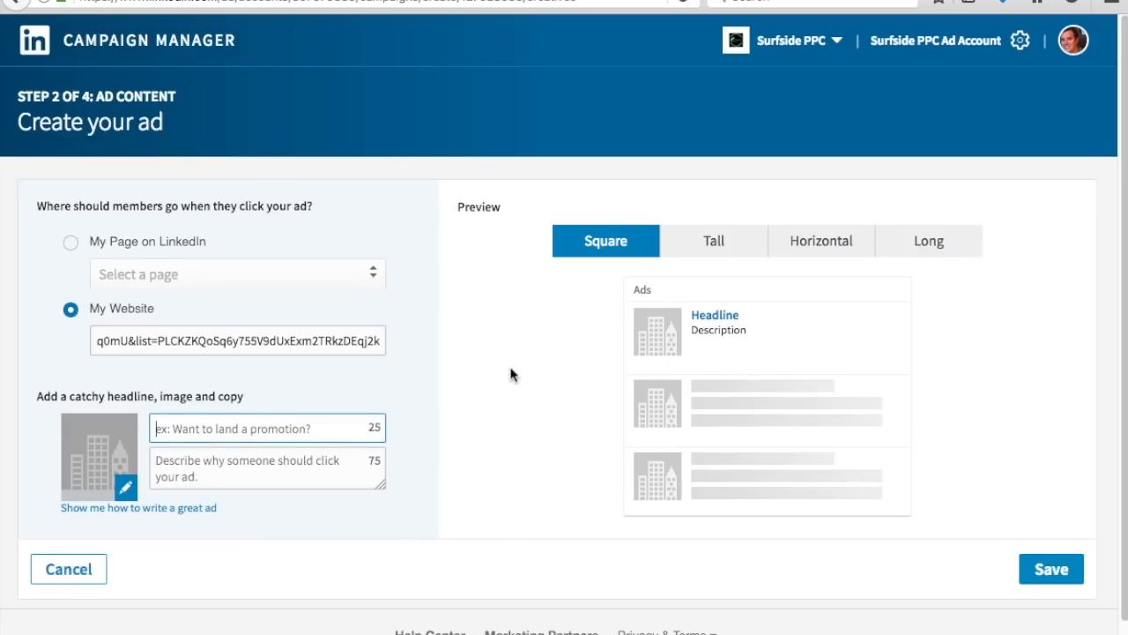
type("Amazon")
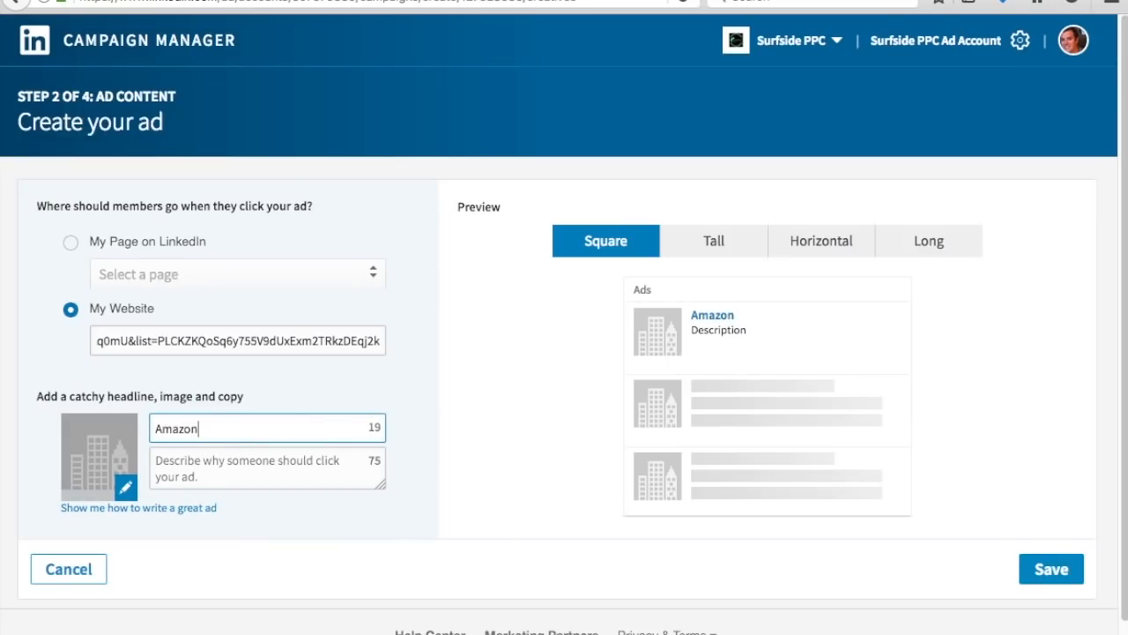
type(" Affiliate Training")
key("Tab")
Step: Write the ad description "Subscribe to Our Amazon Affiliate Marketing Video Course!"
type("Subscibr")
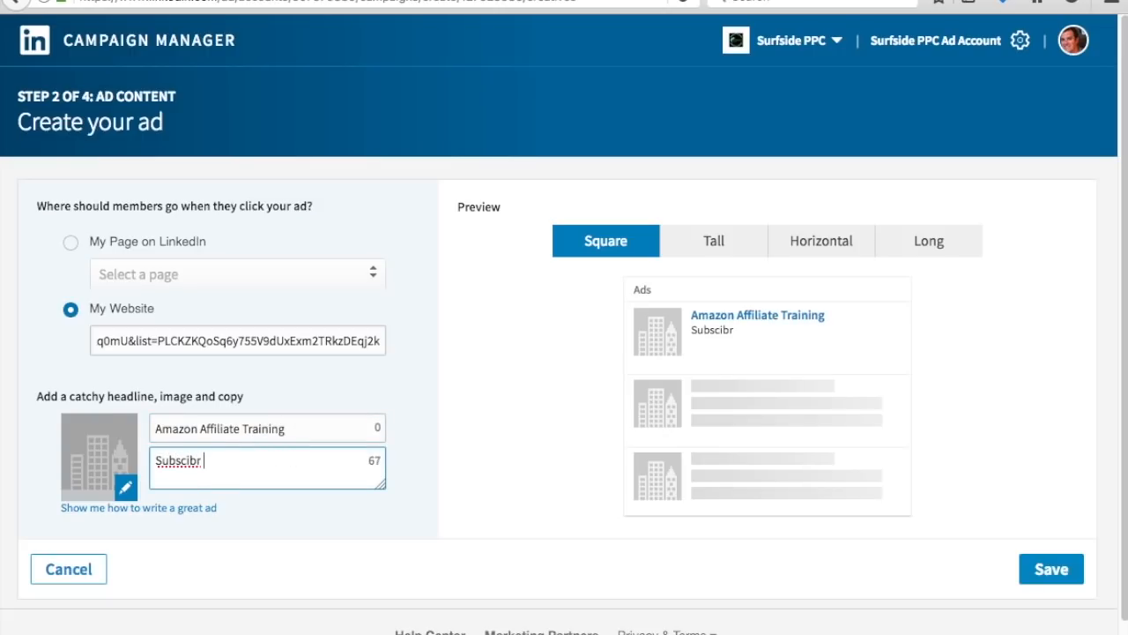
key("BackSpace")
type("e to Our Amazon Affi")
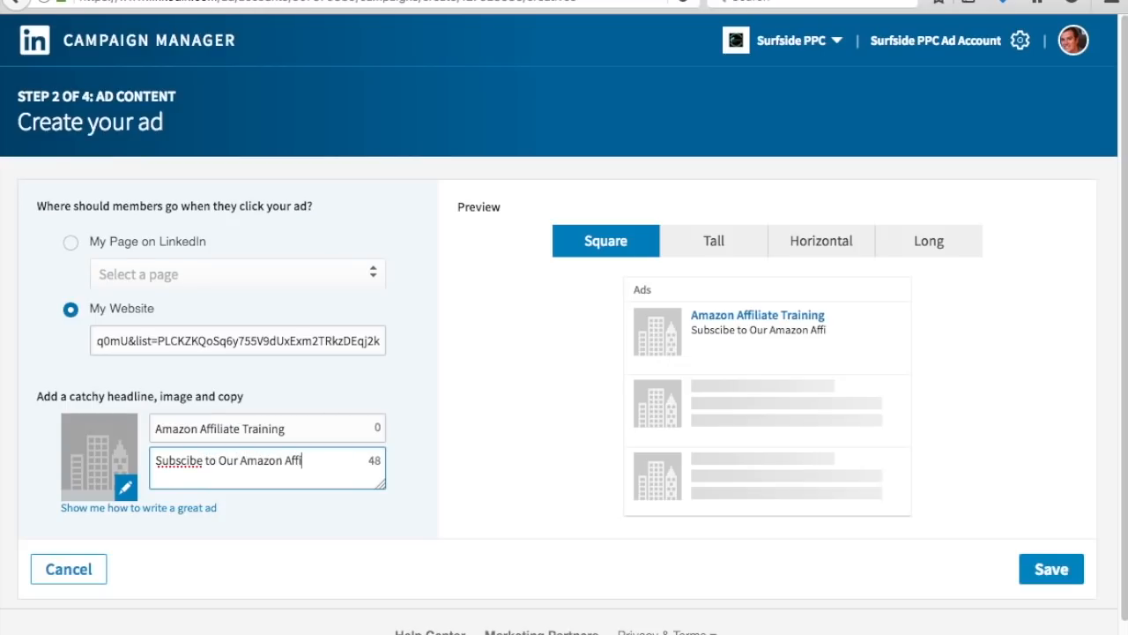
type("liate Marketing")
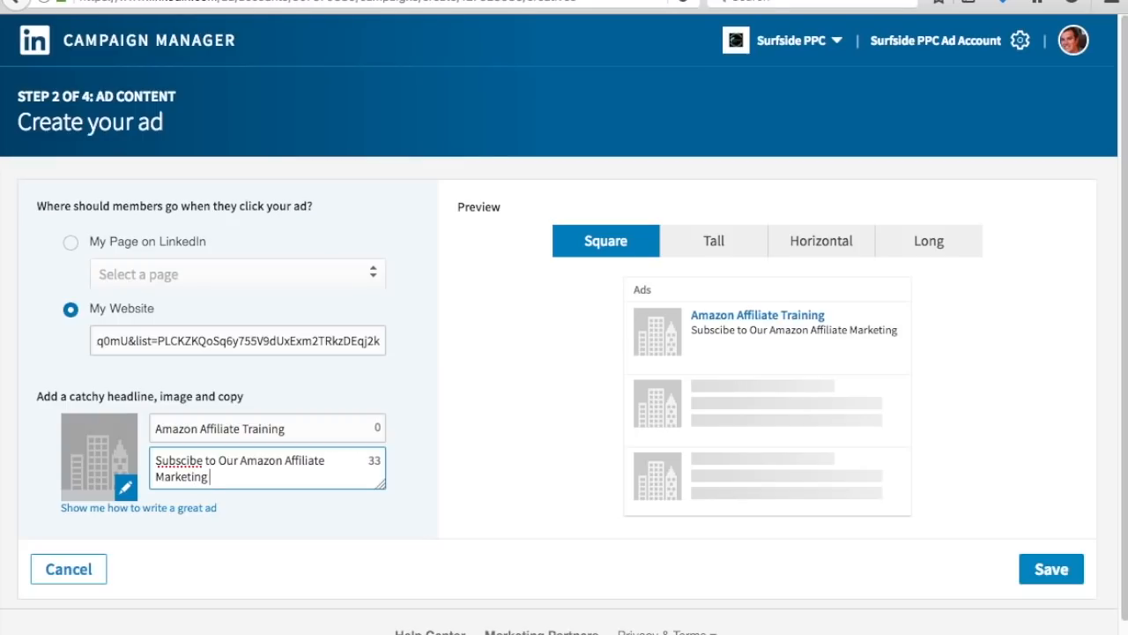
type(" Video Course")
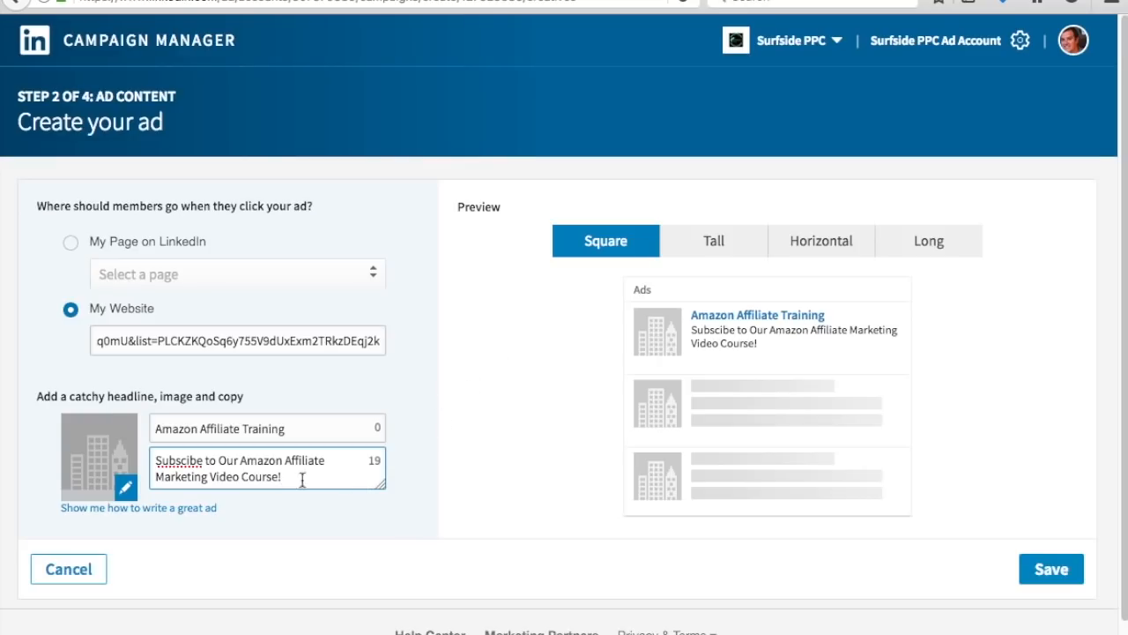
type("!")
left_click(186, 460)
type("r")
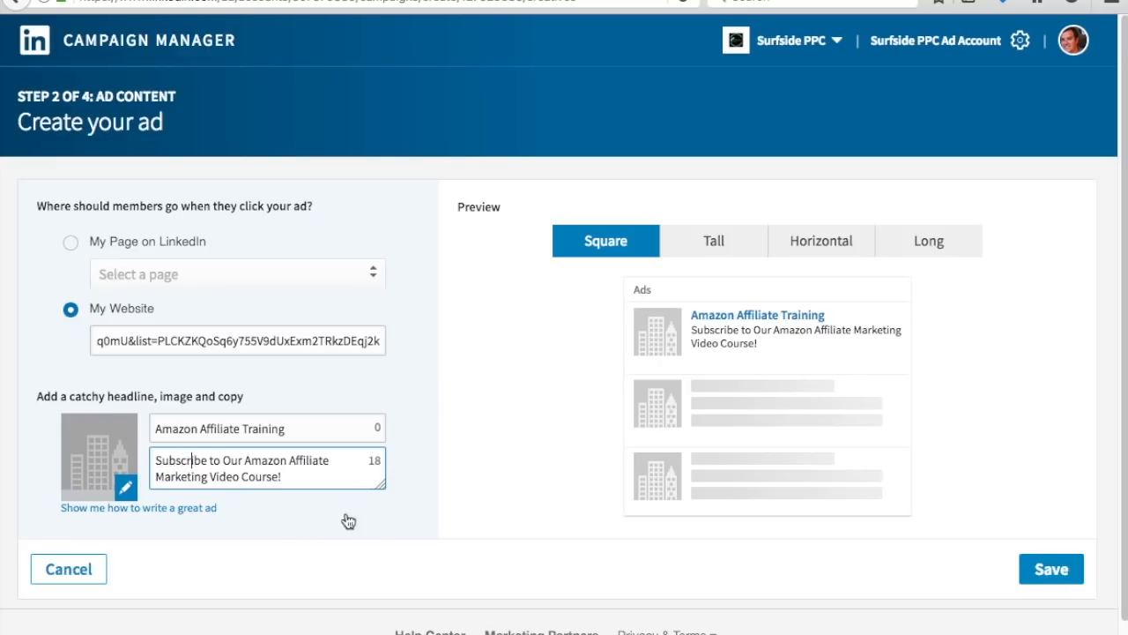
left_click(491, 484)
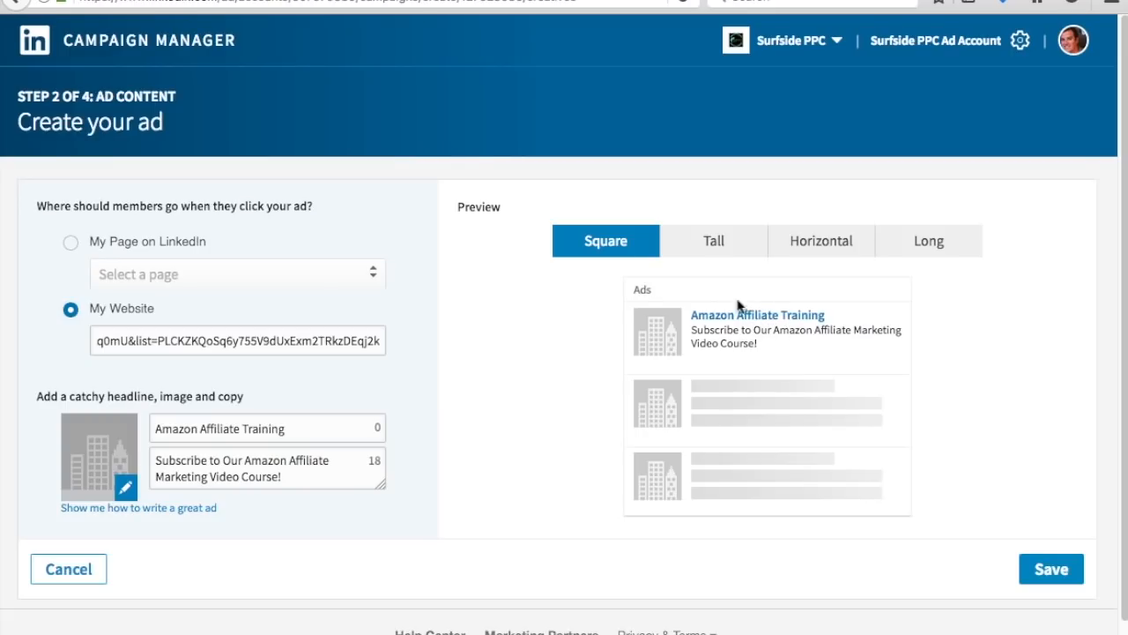
Step: Add the green dollar-sign image to the ad, check its preview formats, and save it to continue to audience creation
left_click(126, 488)
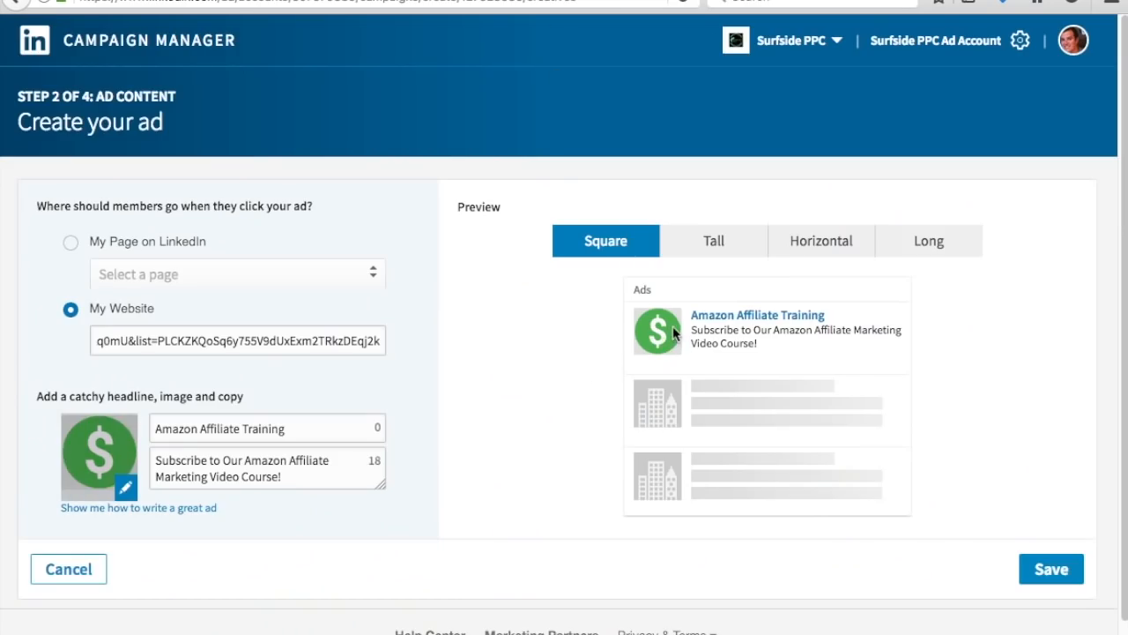
left_click(736, 244)
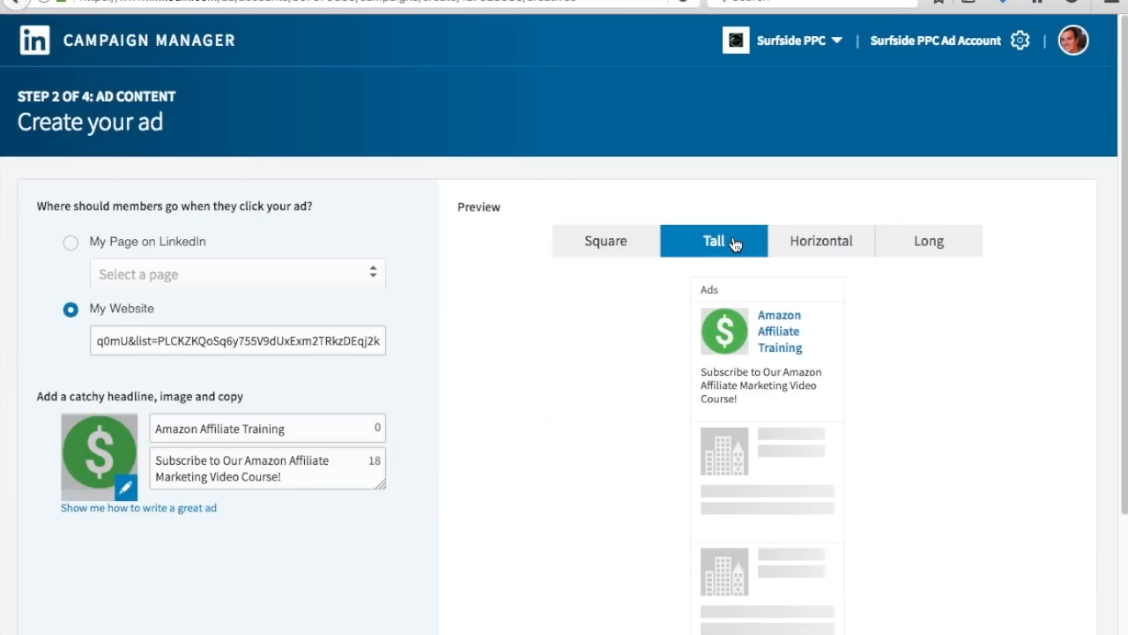
left_click(842, 246)
left_click(905, 252)
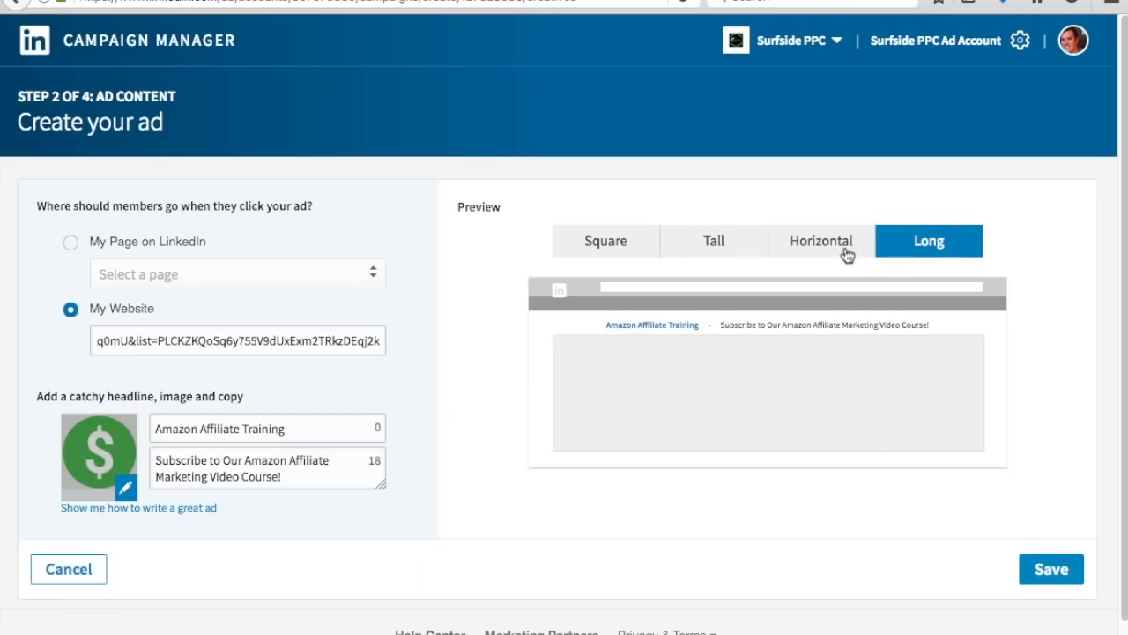
left_click(610, 247)
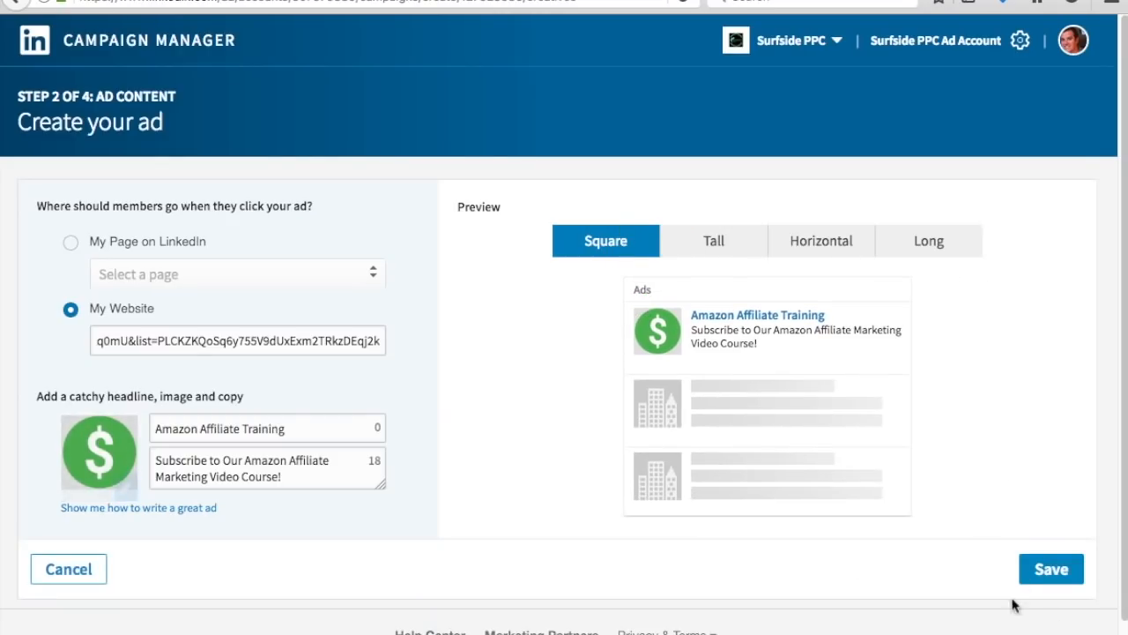
left_click(1041, 569)
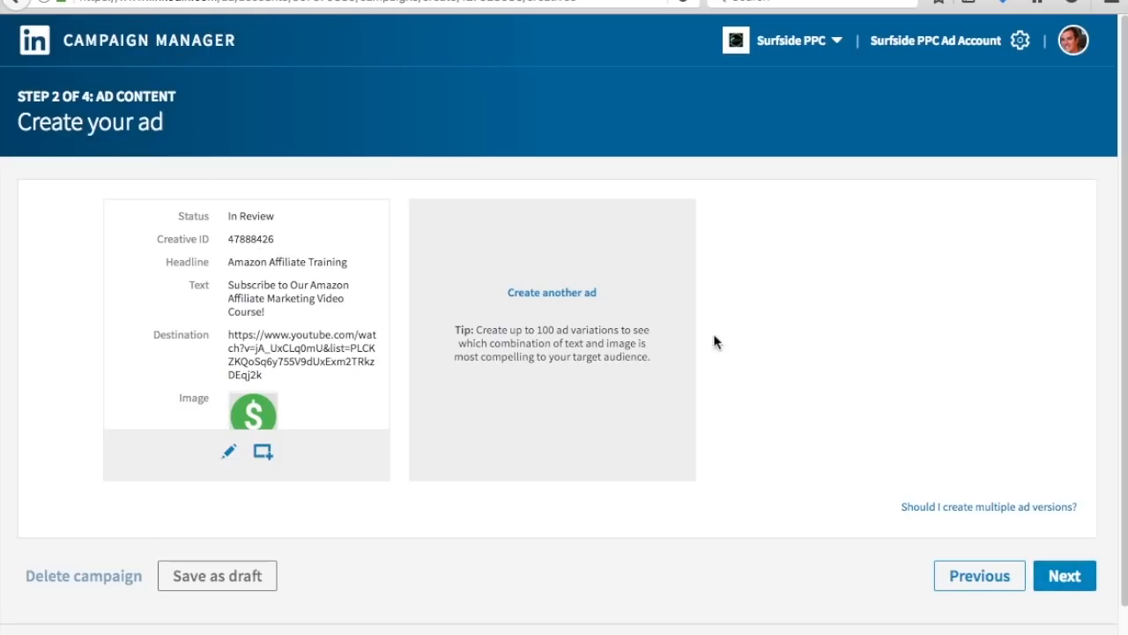
left_click(1056, 578)
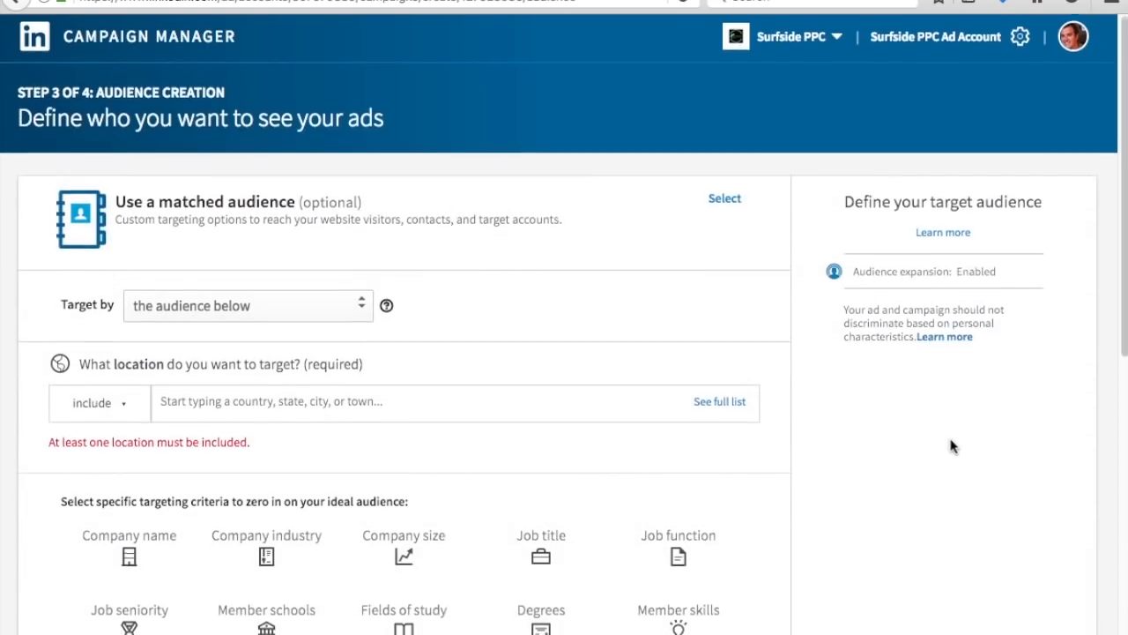
Step: Target the audience by applying the previously saved template "Affiliate Marketing Group"
scroll(420, 297, "down", 1)
left_click(345, 284)
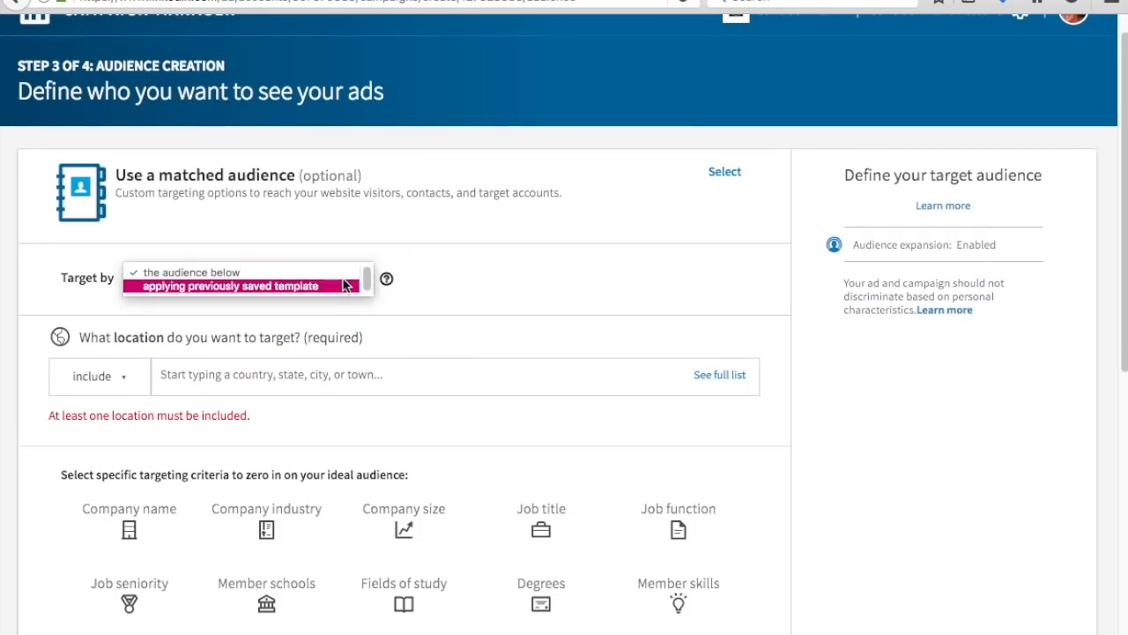
left_click(243, 287)
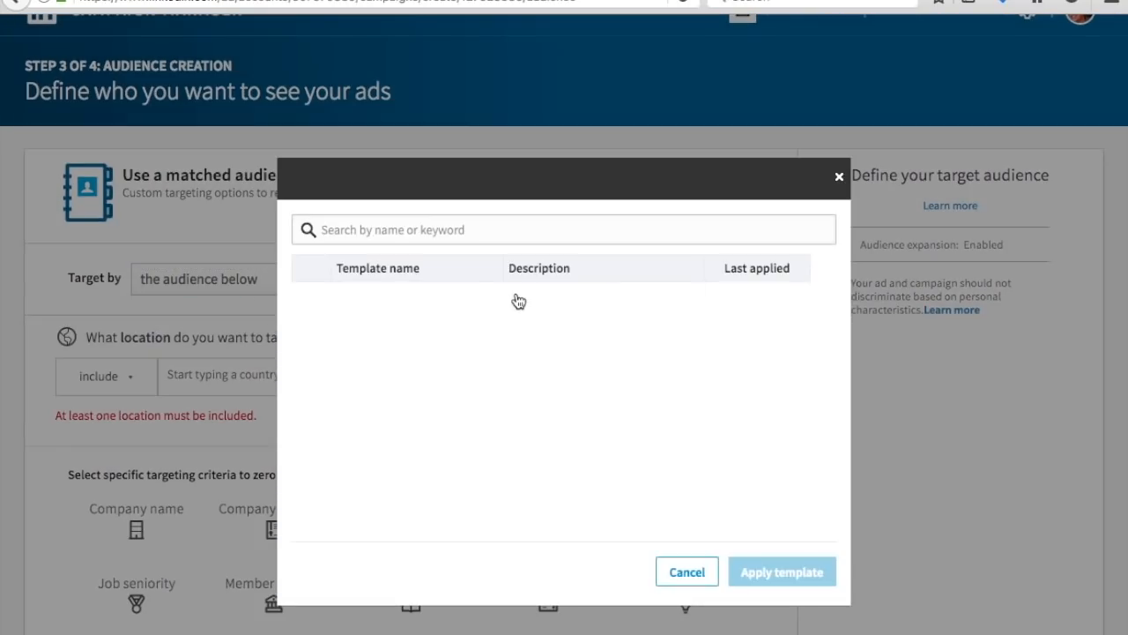
left_click(558, 303)
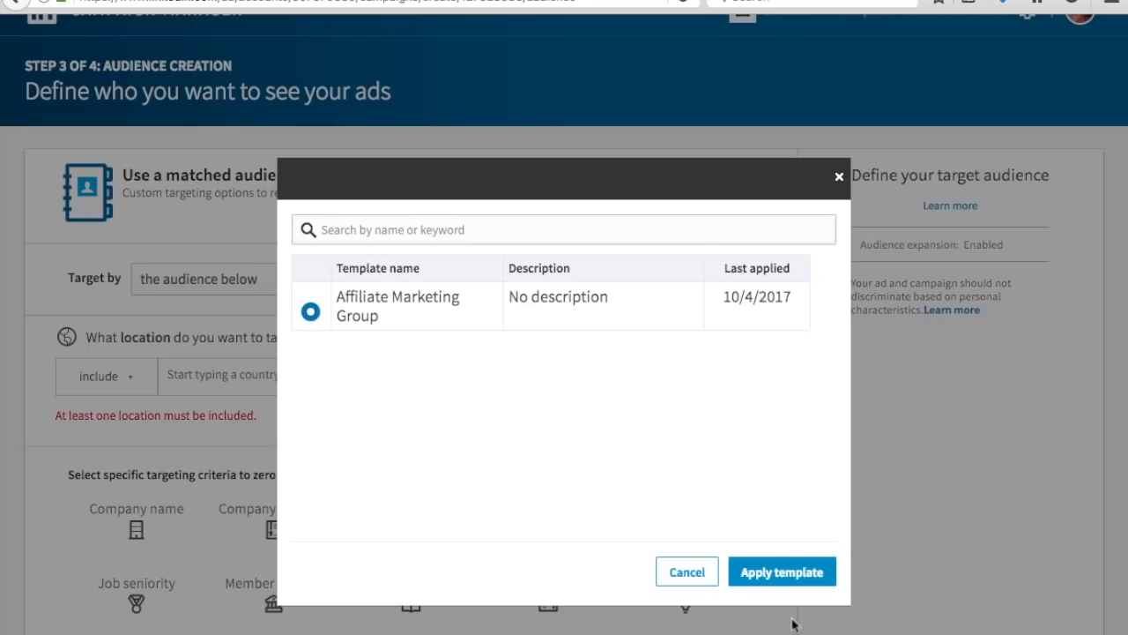
left_click(795, 573)
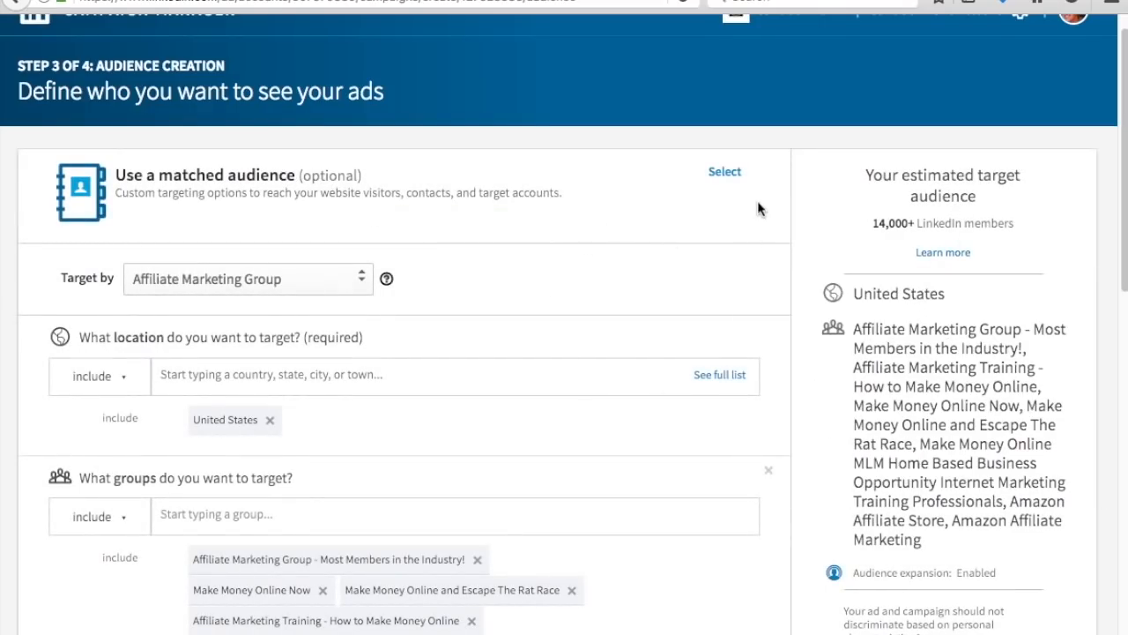
Step: Review the template's location, group and audience expansion settings, and continue to the budget and schedule settings
scroll(797, 264, "down", 4)
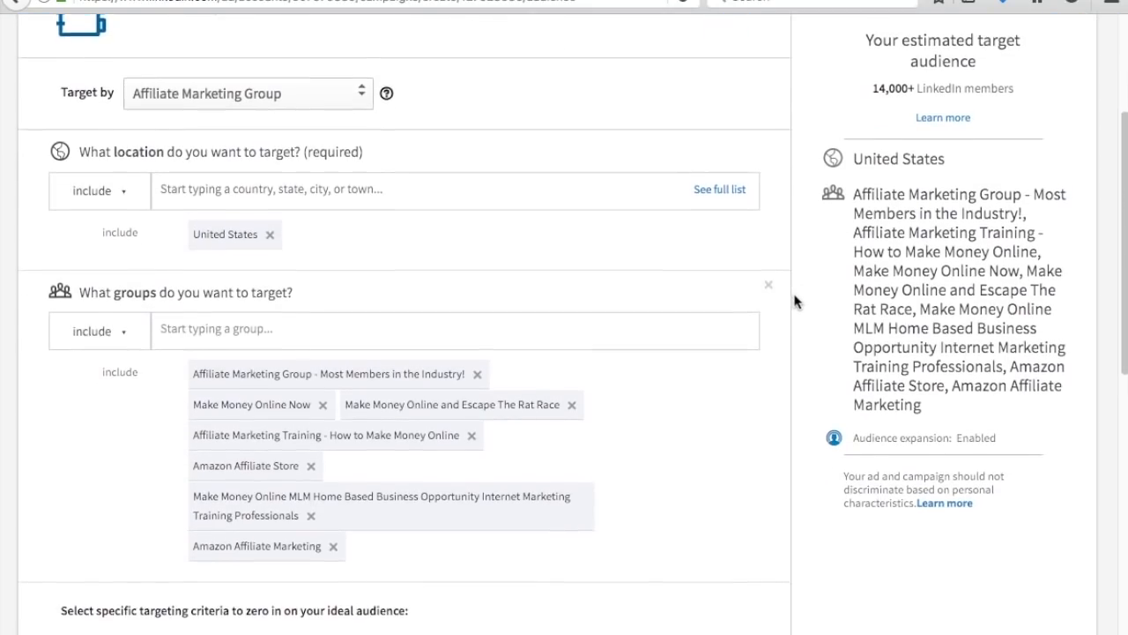
scroll(791, 297, "down", 5)
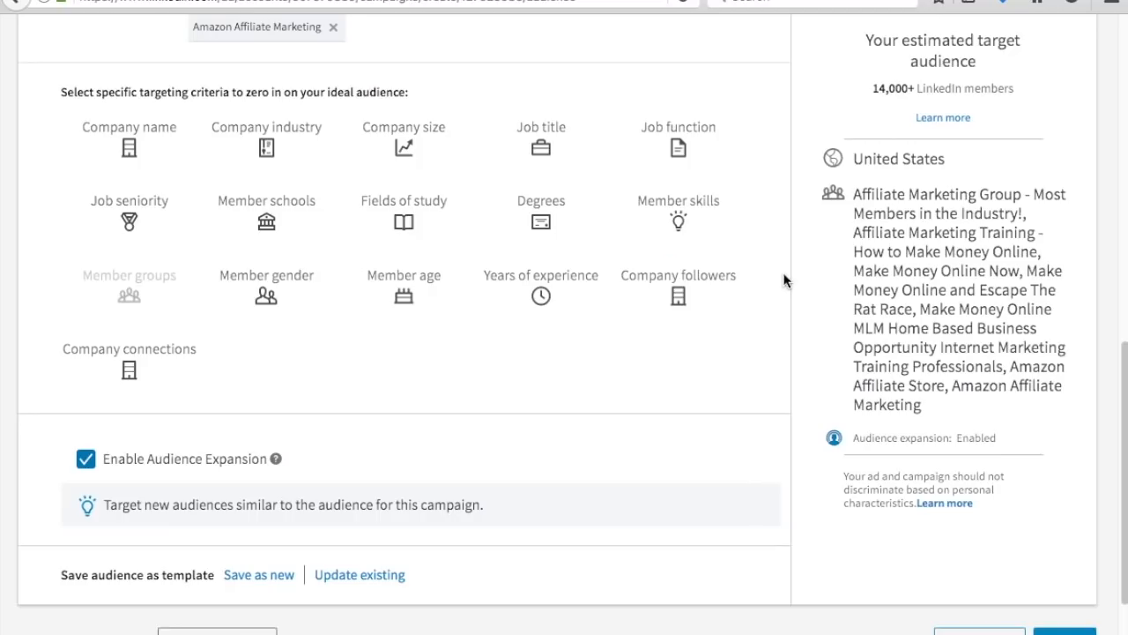
scroll(789, 304, "up", 10)
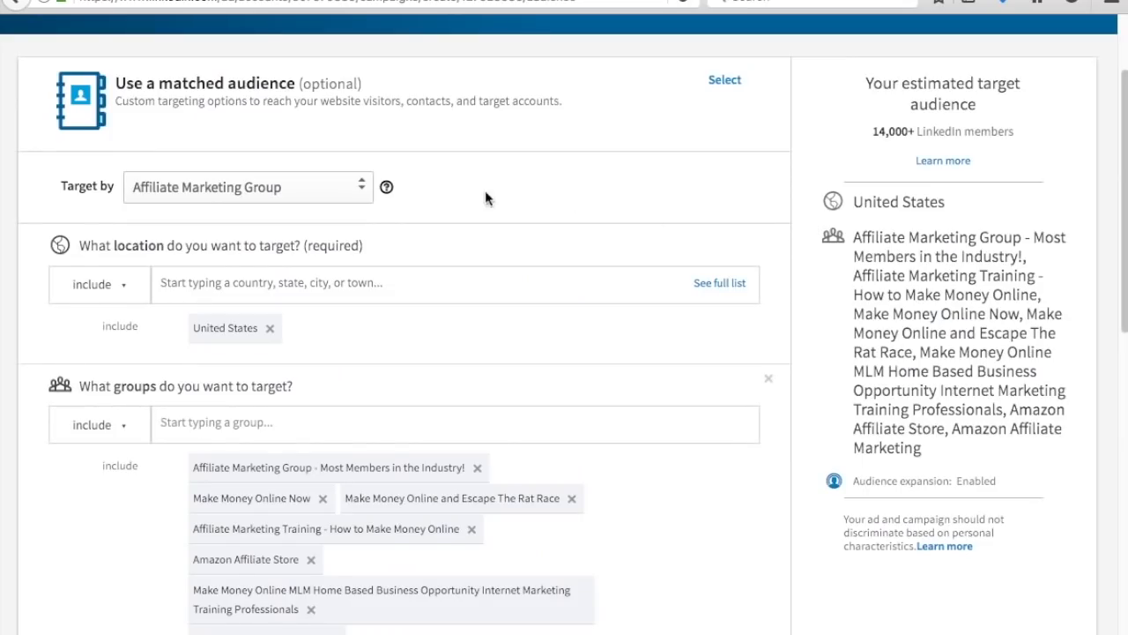
scroll(464, 282, "down", 3)
scroll(591, 379, "down", 3)
scroll(599, 368, "down", 3)
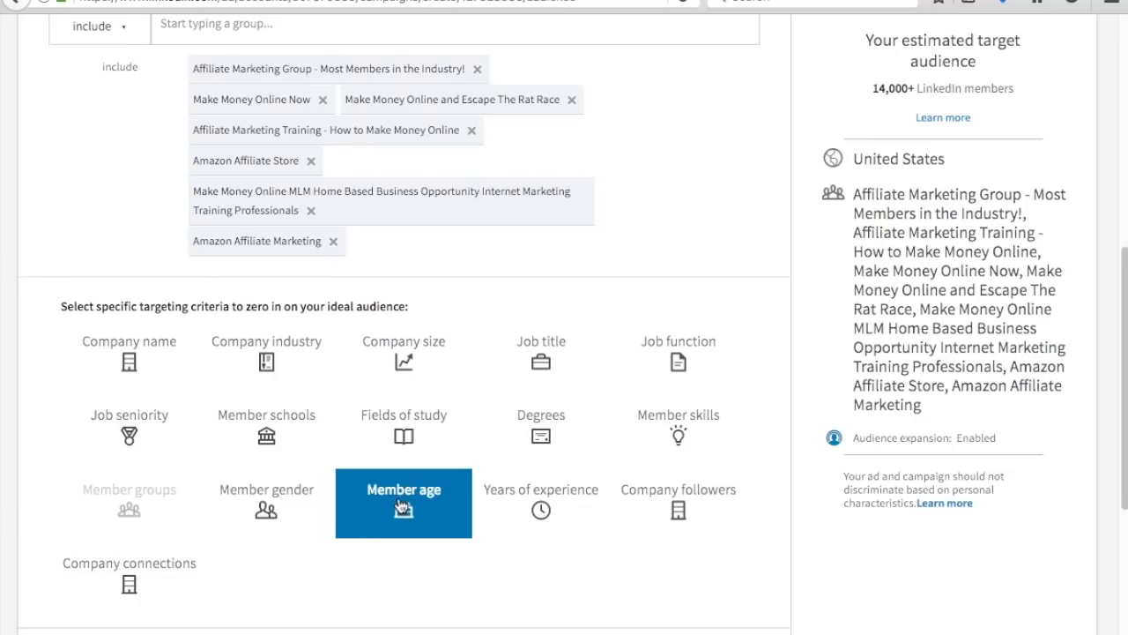
scroll(780, 498, "down", 5)
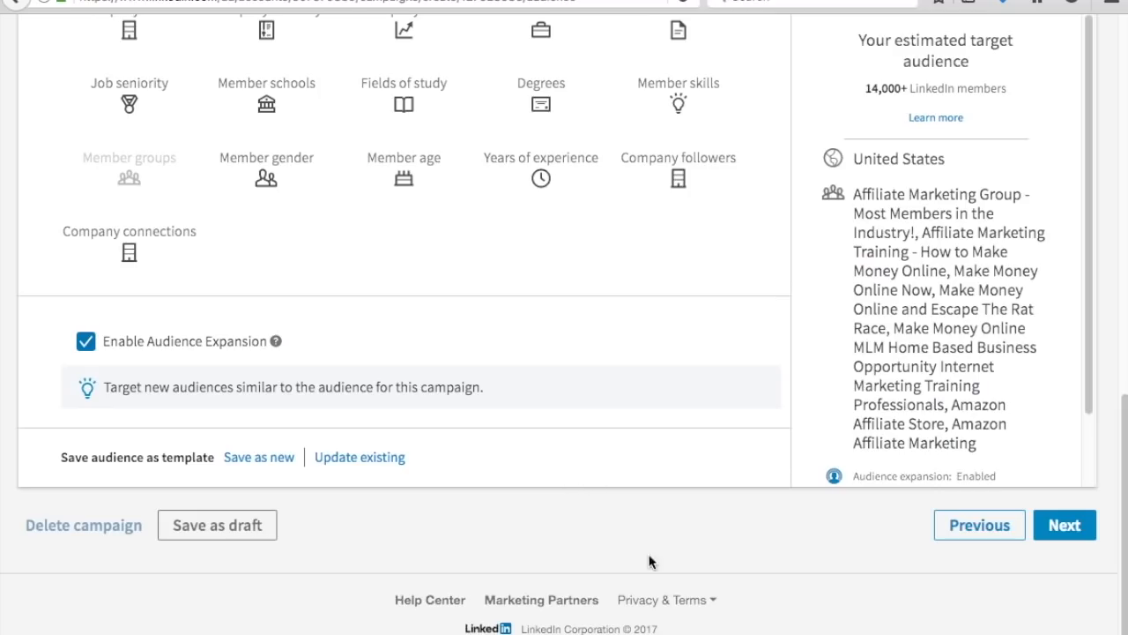
left_click(1083, 531)
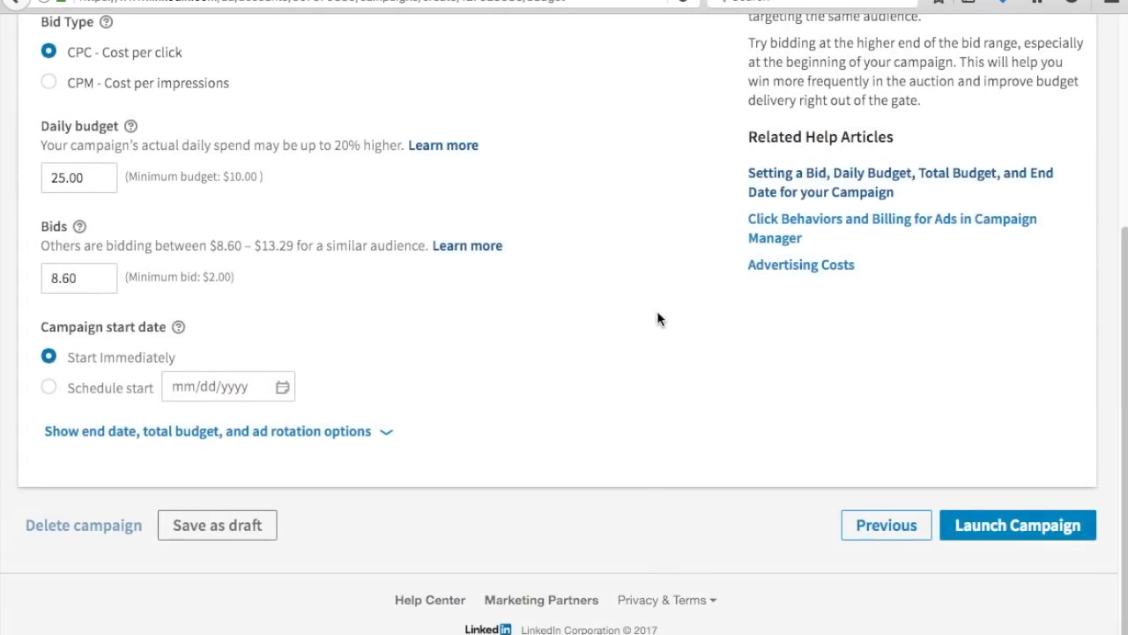
Step: Review the bid type and daily budget, and set the campaign's bid to $3.00
scroll(658, 320, "up", 5)
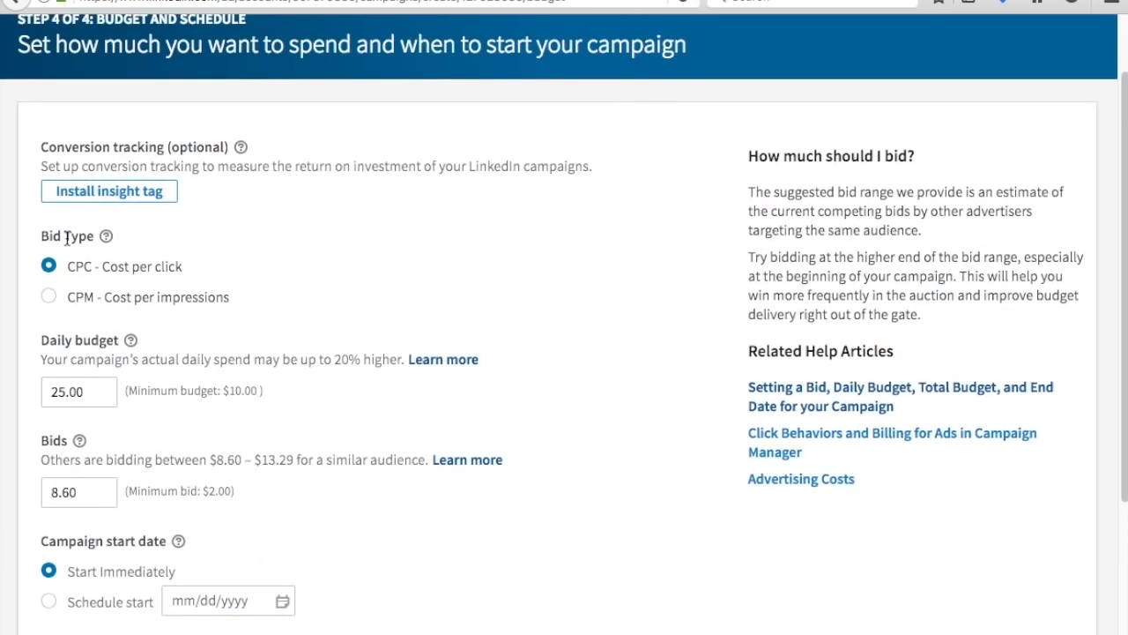
scroll(489, 319, "down", 1)
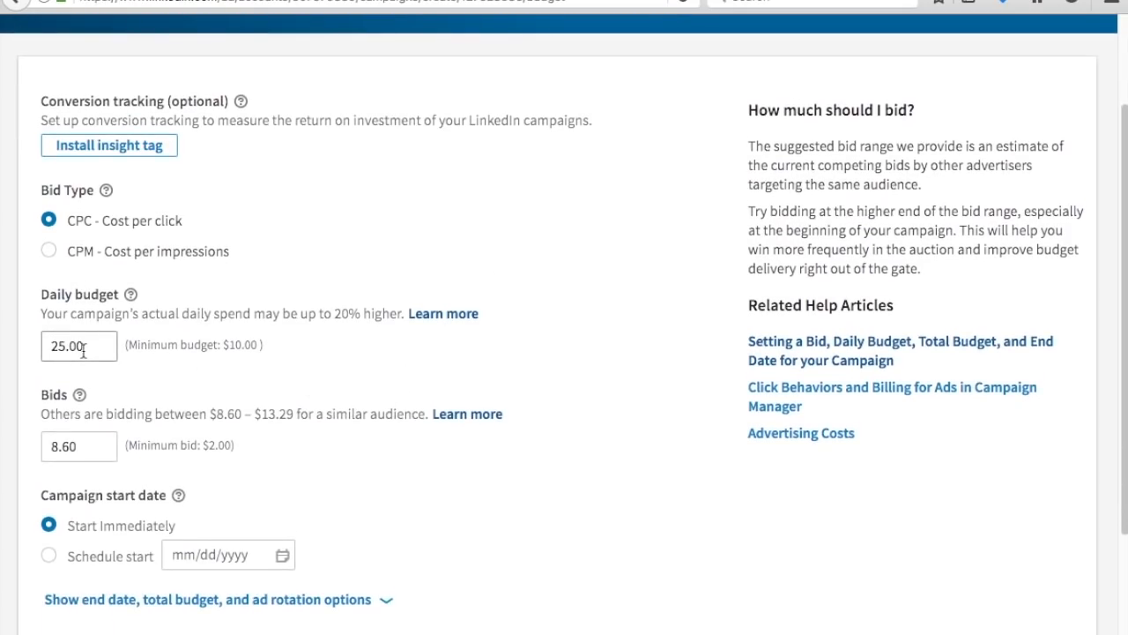
scroll(214, 351, "down", 1)
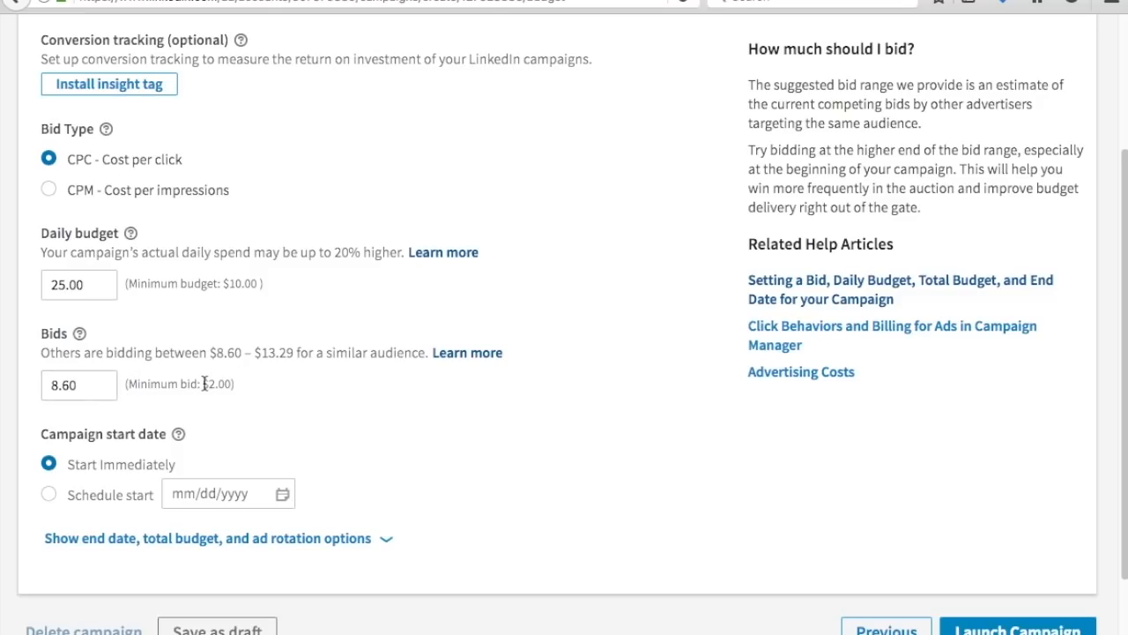
left_click_drag(112, 386, 53, 392)
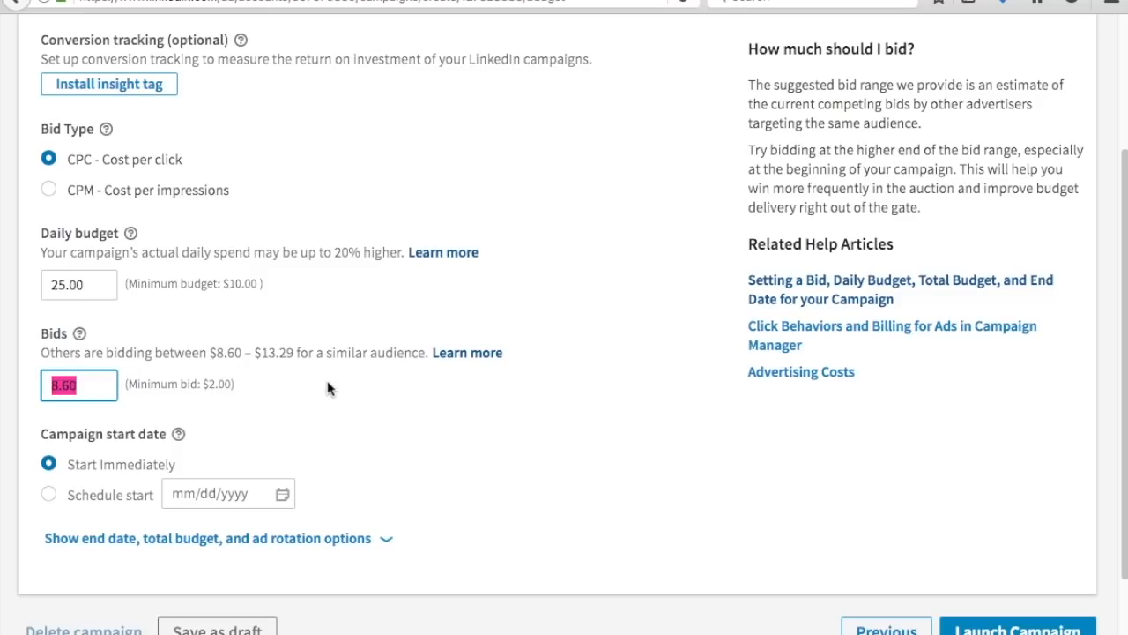
type("3")
left_click(368, 422)
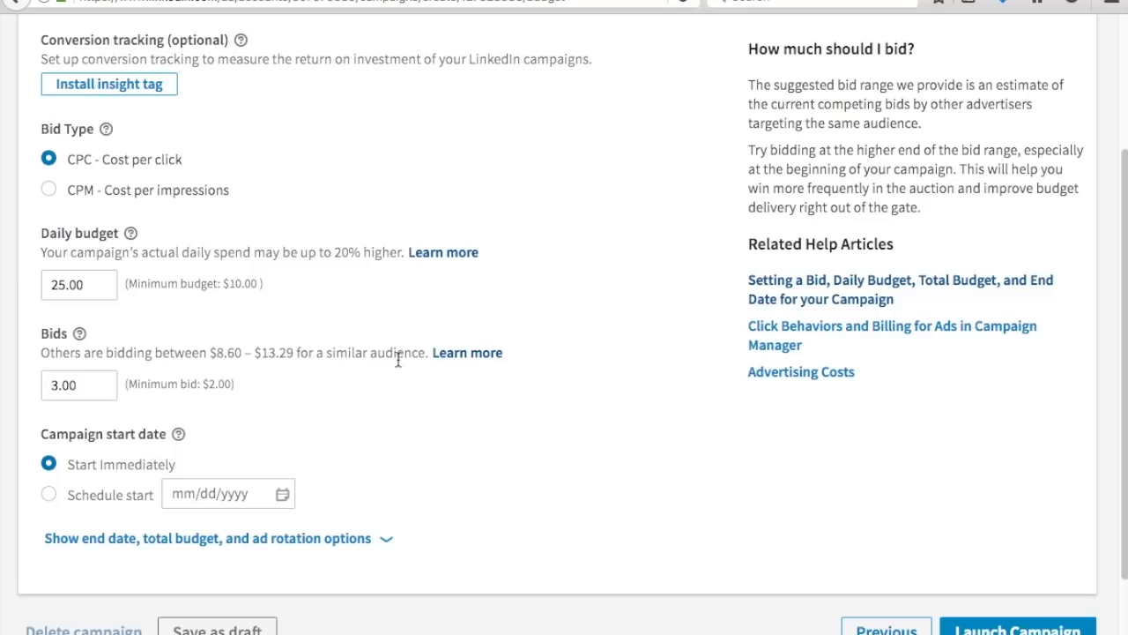
Step: Set the campaign end date to 10/31/2017 and launch the Text Ads campaign
scroll(523, 433, "down", 1)
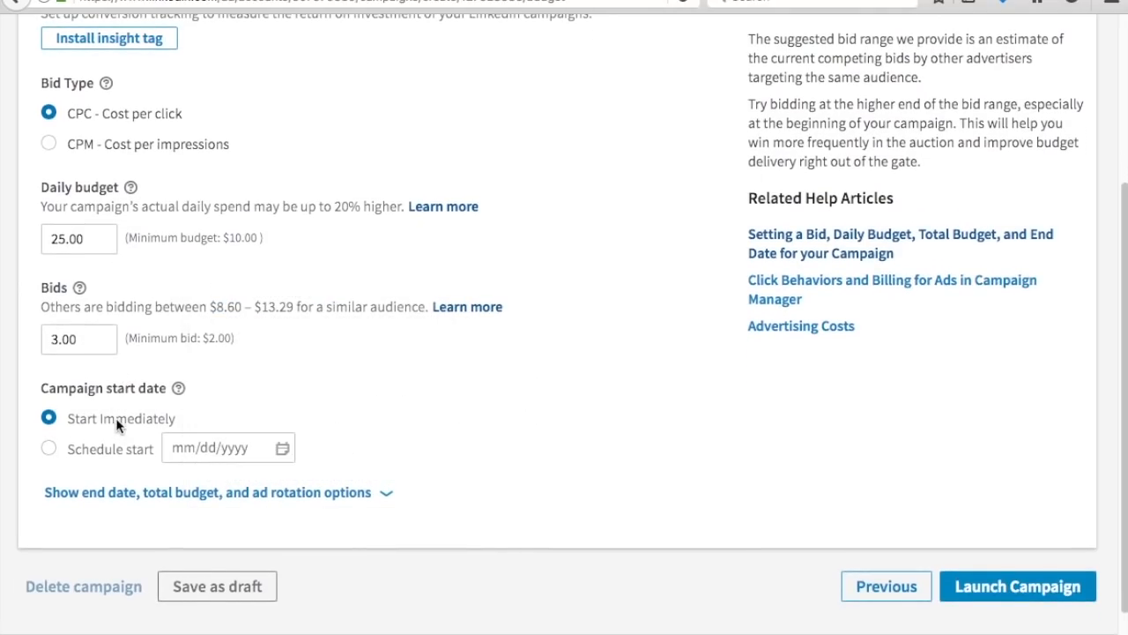
scroll(396, 433, "down", 1)
left_click(267, 437)
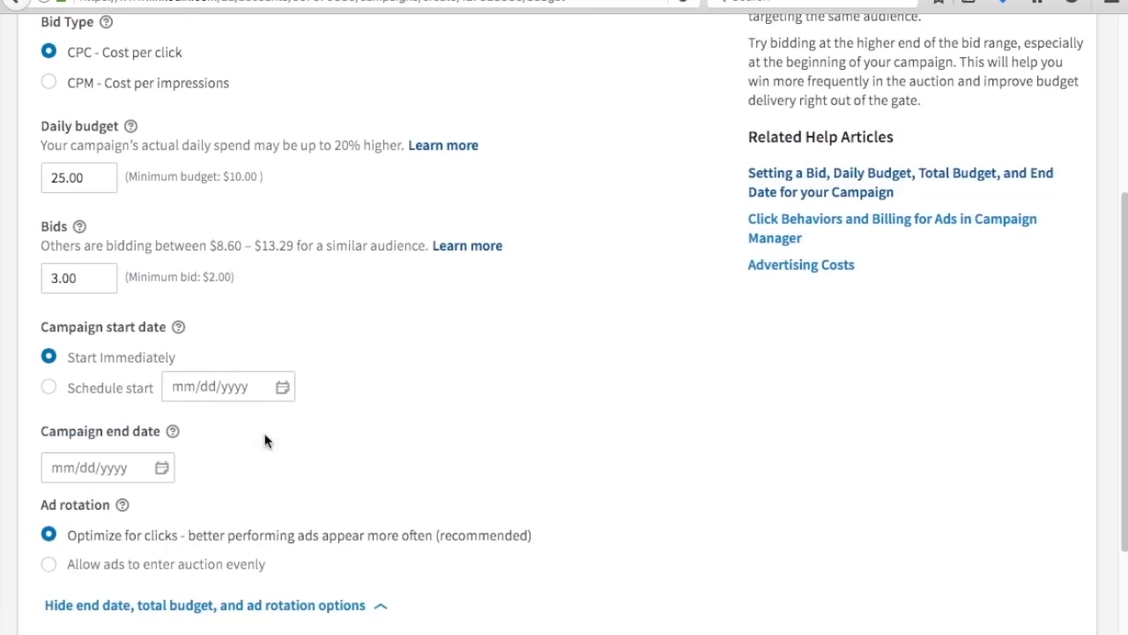
scroll(476, 430, "down", 3)
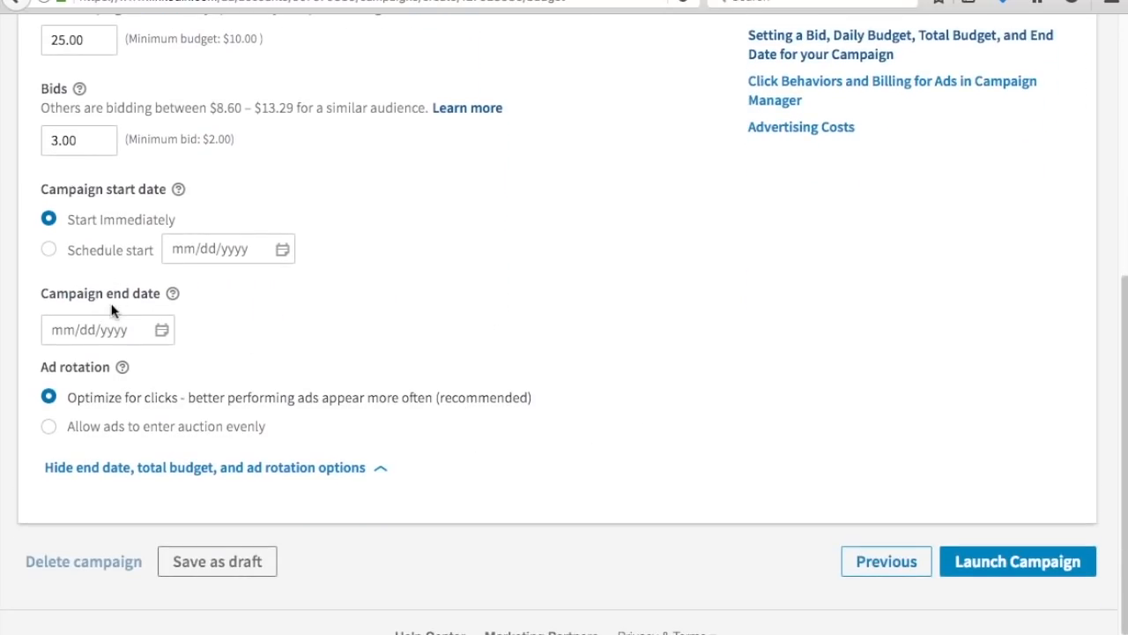
left_click(108, 329)
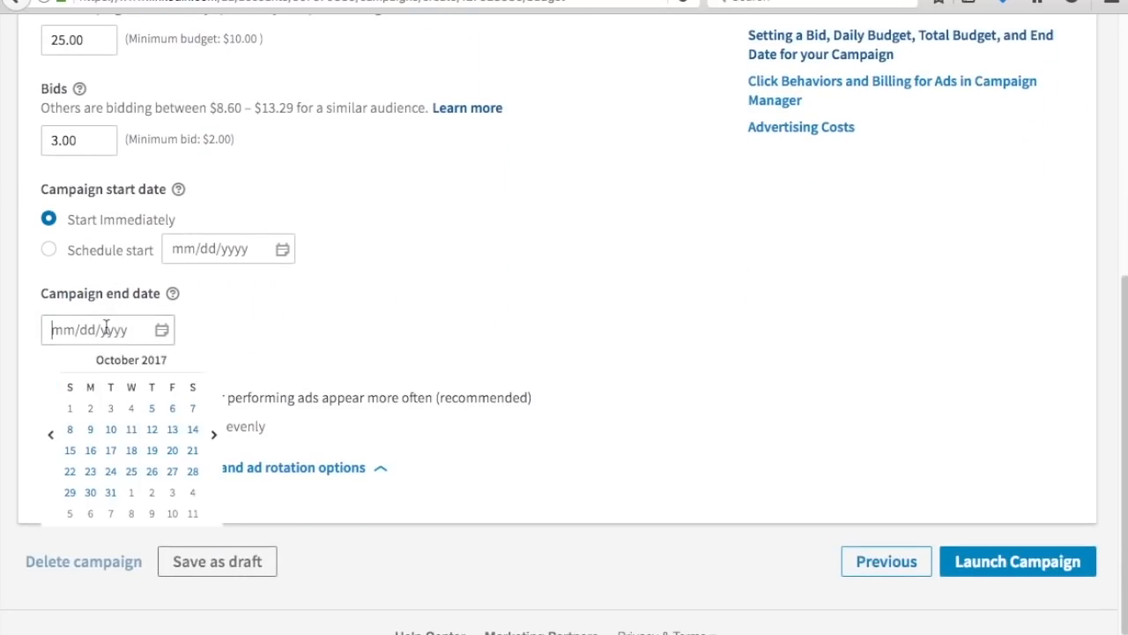
left_click(111, 492)
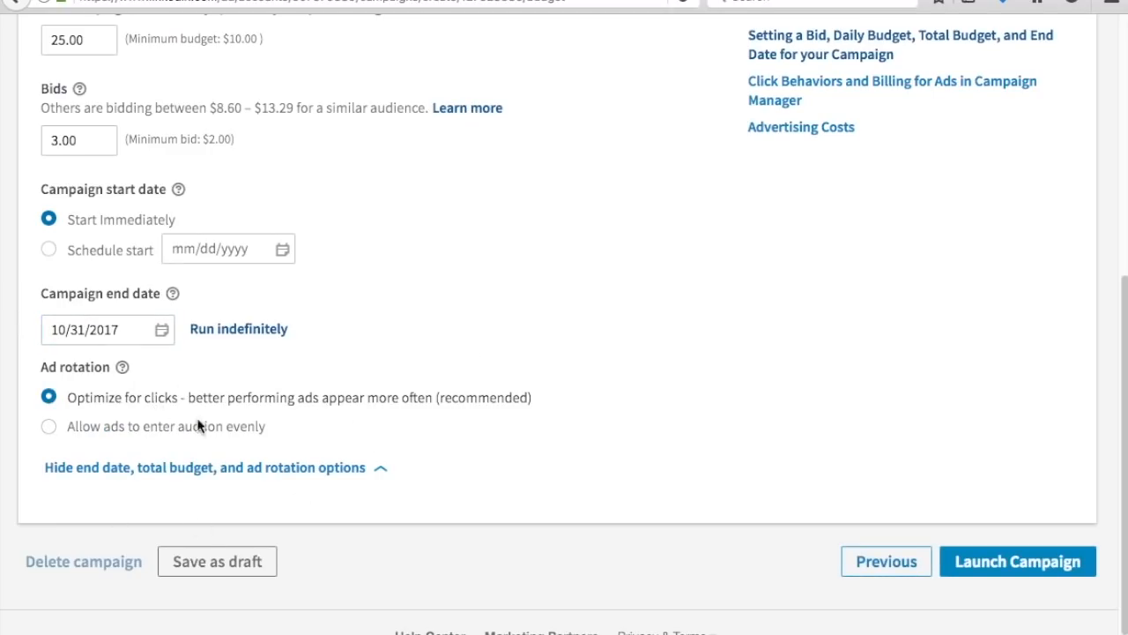
left_click(1068, 560)
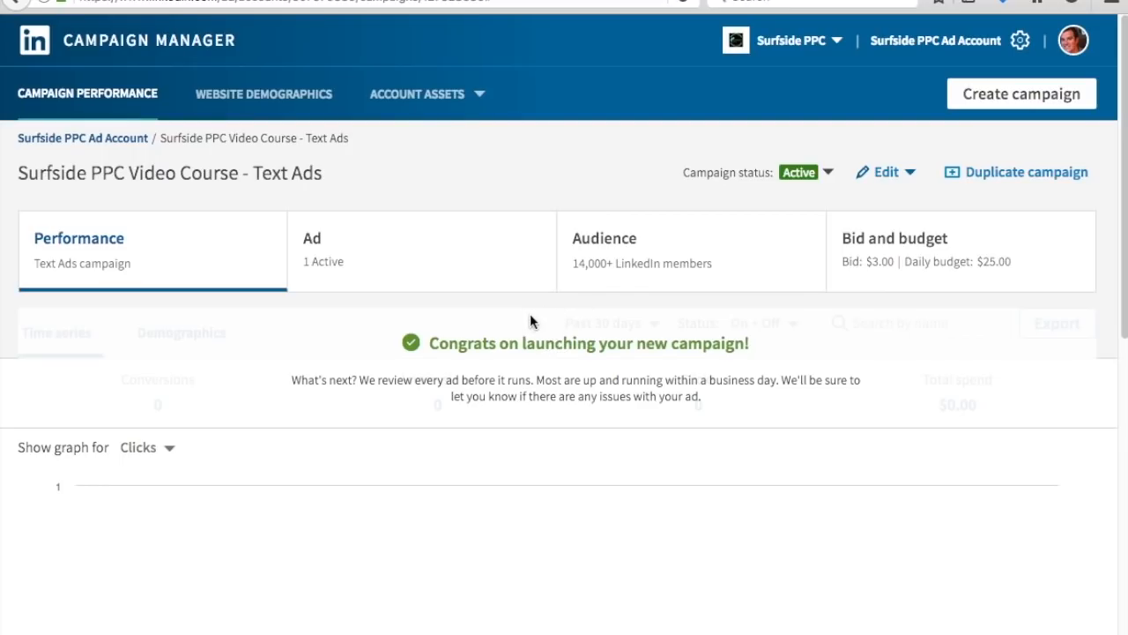
Step: Return to the Surfside PPC Ad Account overview and pause the "Surfside PPC Video Course - Text Ads" campaign
left_click(82, 141)
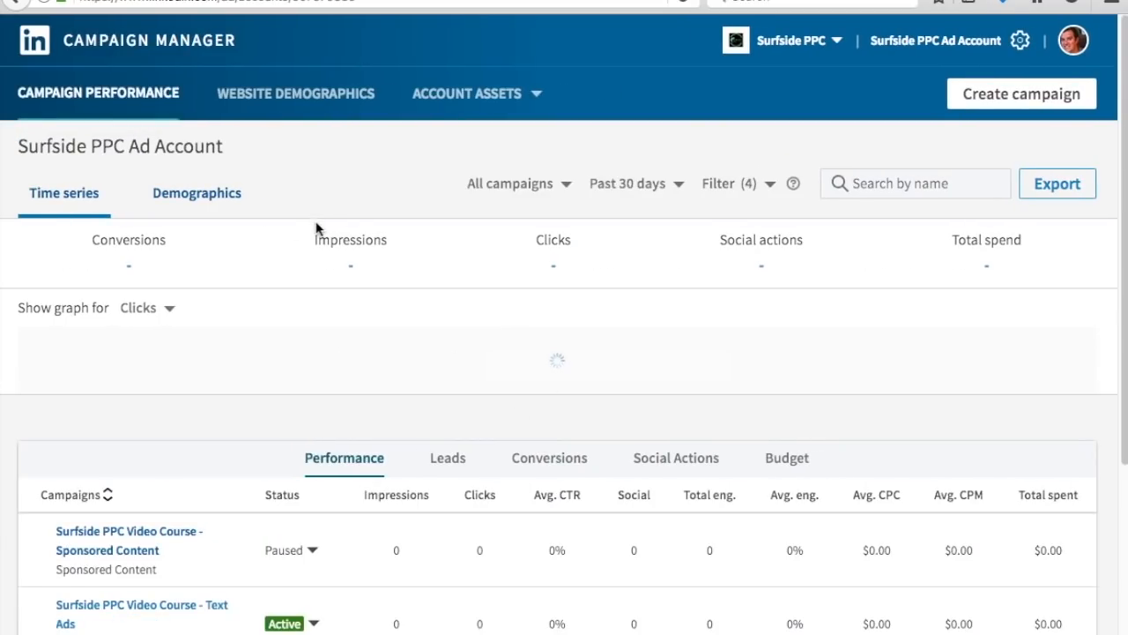
scroll(327, 294, "down", 5)
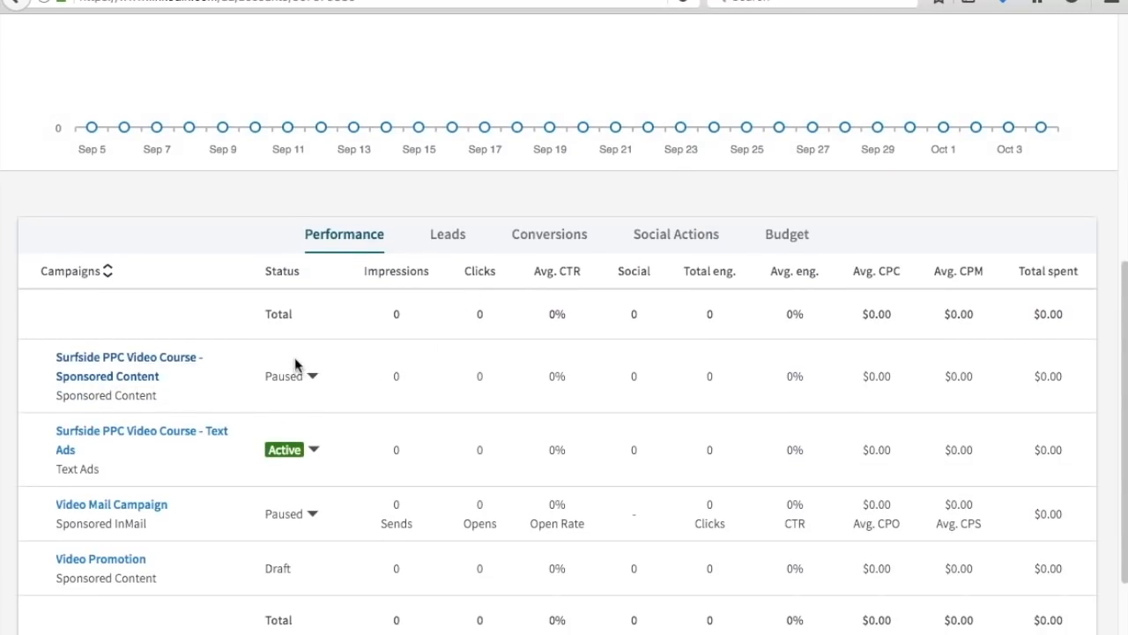
left_click(290, 452)
left_click(299, 499)
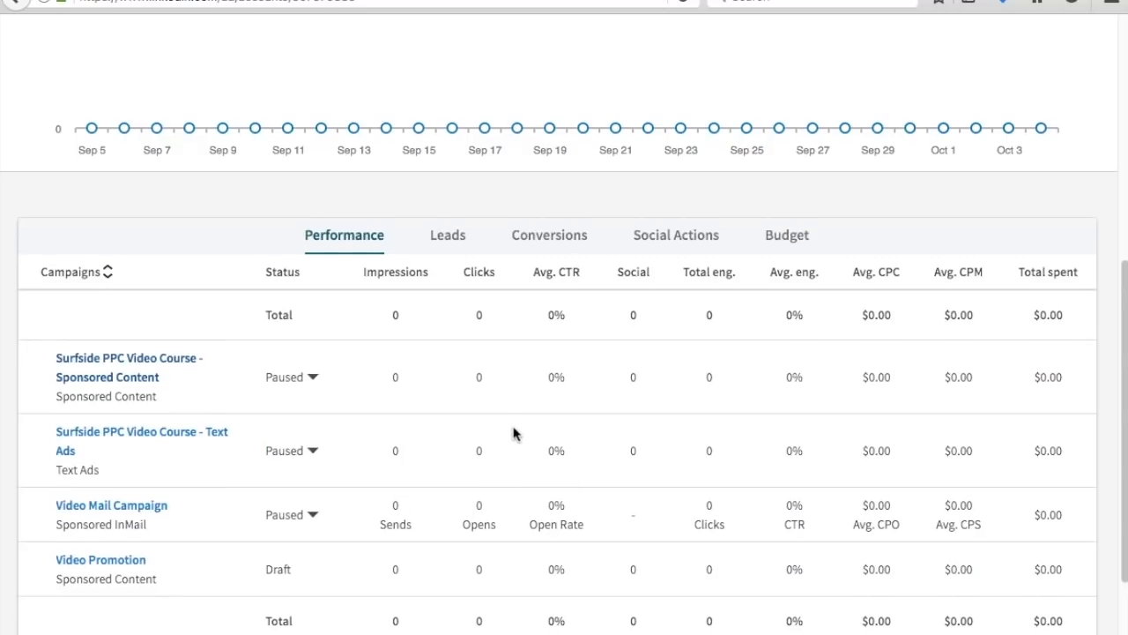
Step: Start a new campaign, read what Sponsored InMail offers, and choose it as the ad product
scroll(514, 433, "up", 5)
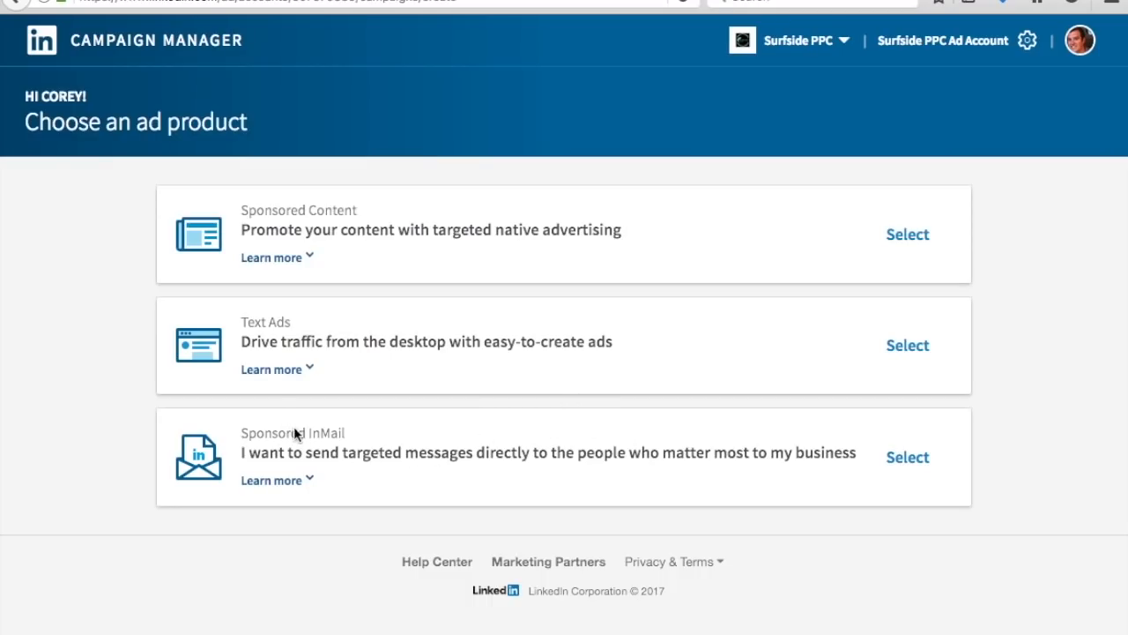
left_click(292, 483)
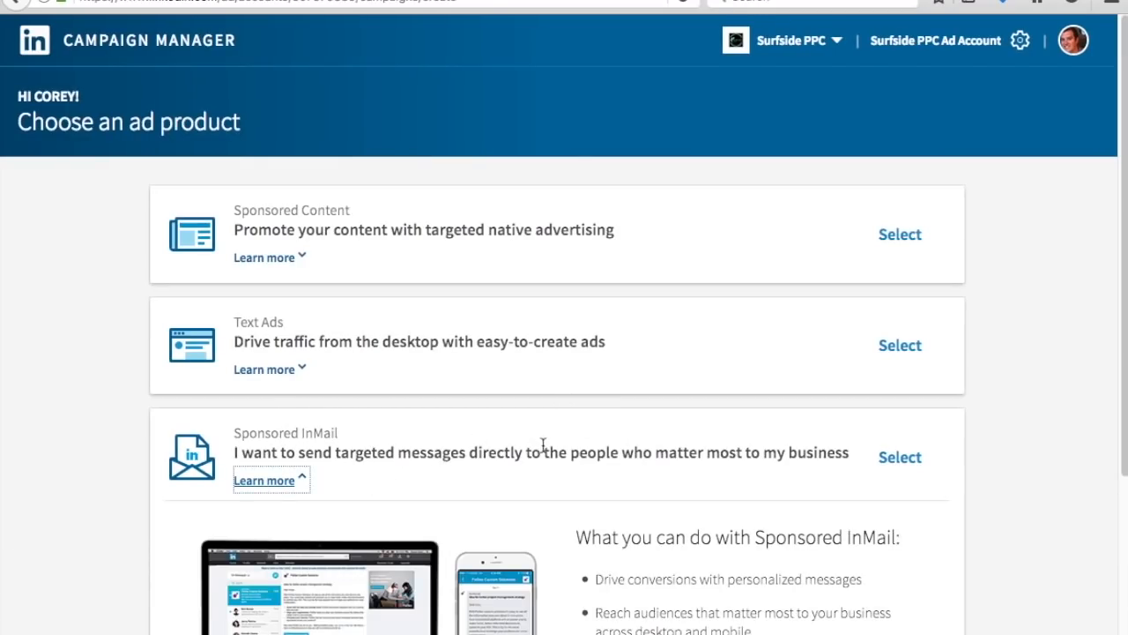
scroll(541, 446, "down", 2)
scroll(582, 419, "down", 2)
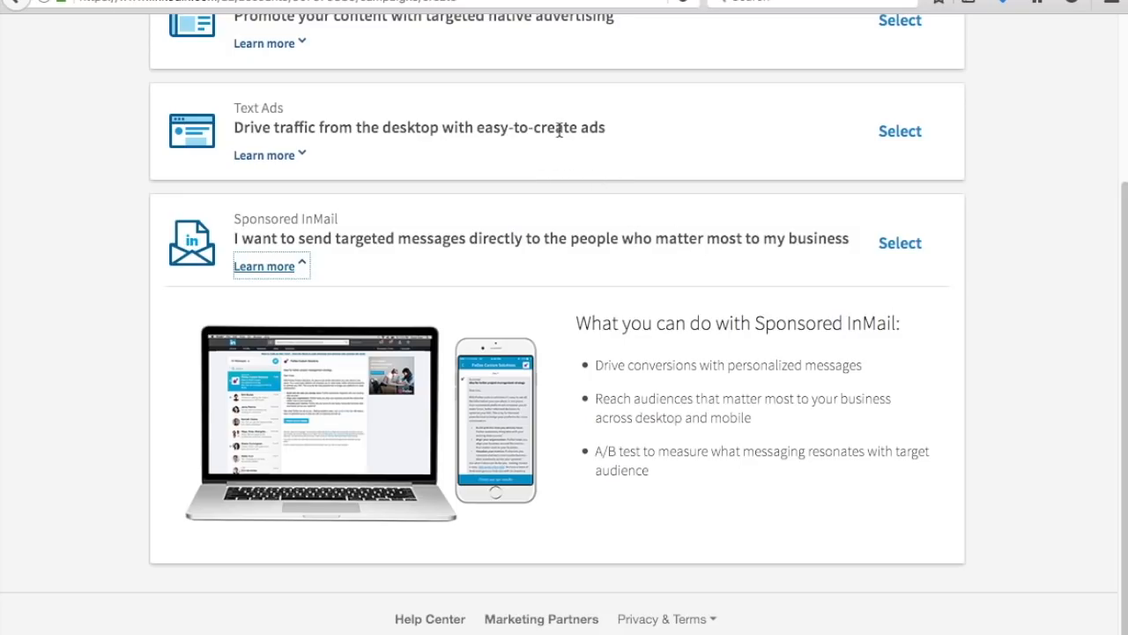
left_click(912, 241)
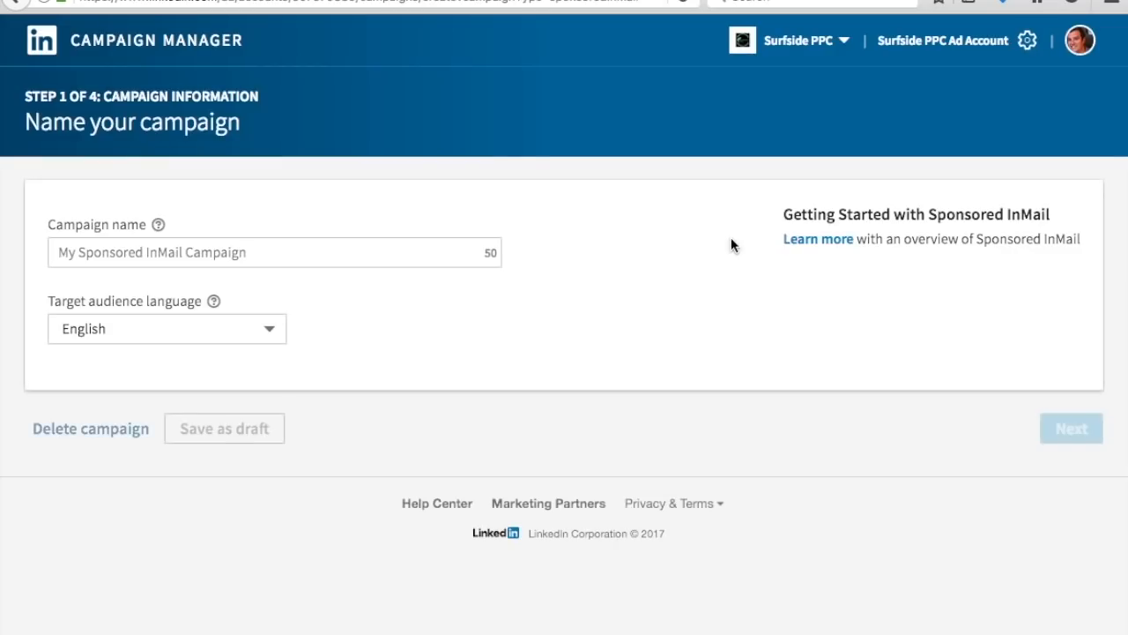
Step: Name the campaign "Surfside PPC Video Course - Sponsored InMail" and continue to the sender selection
left_click(234, 252)
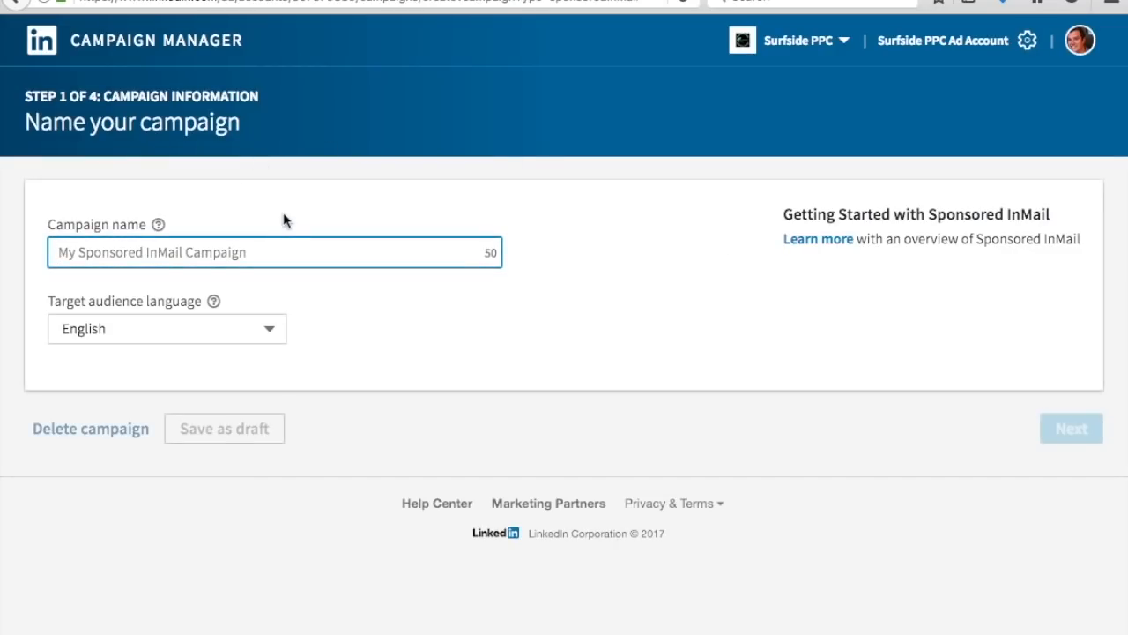
type("Surfside PPC ")
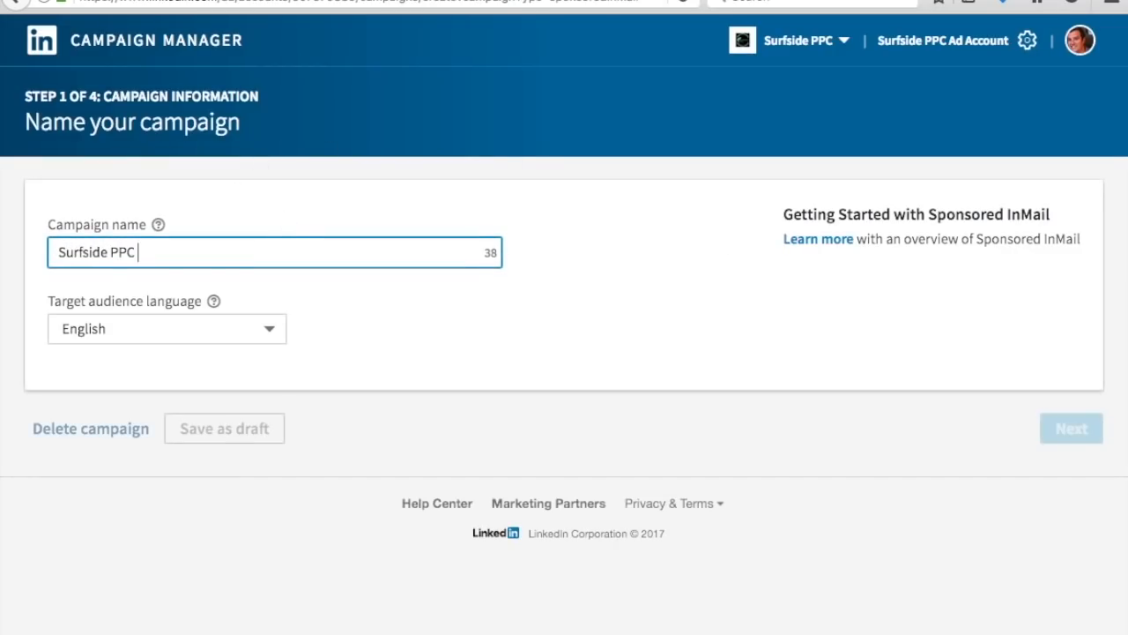
type("Video Course - ")
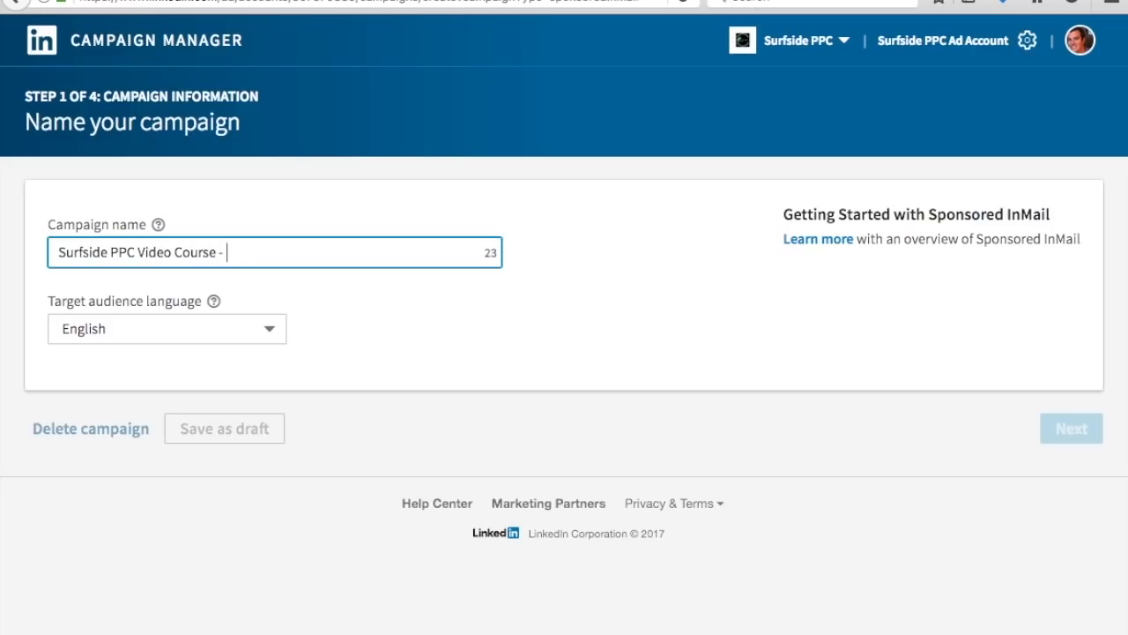
type("Sponsored InMail")
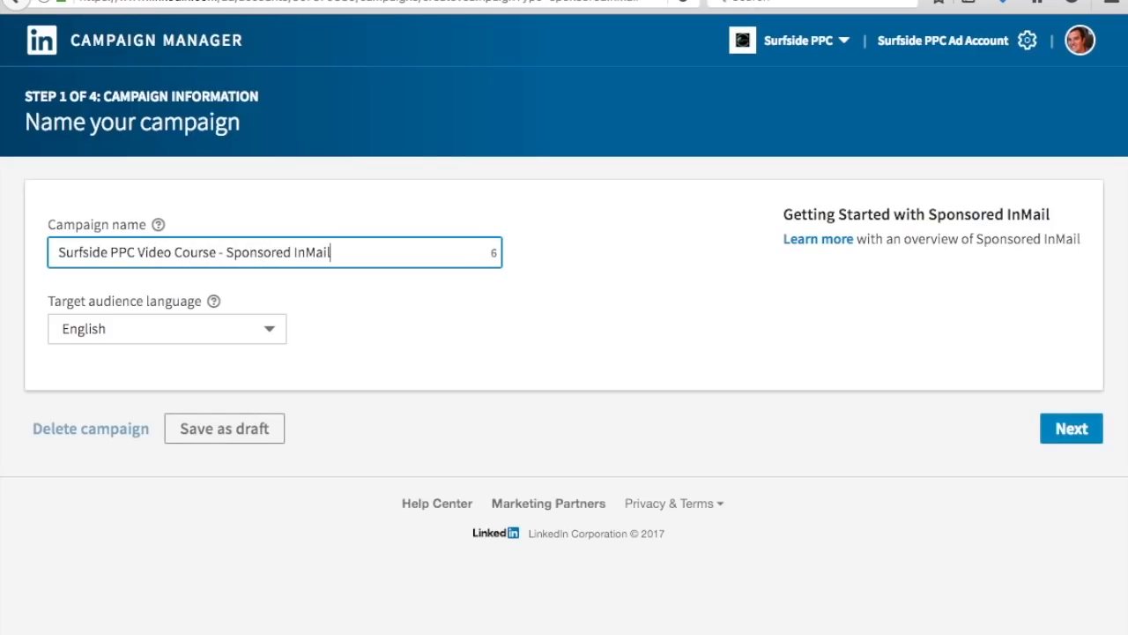
left_click(1088, 432)
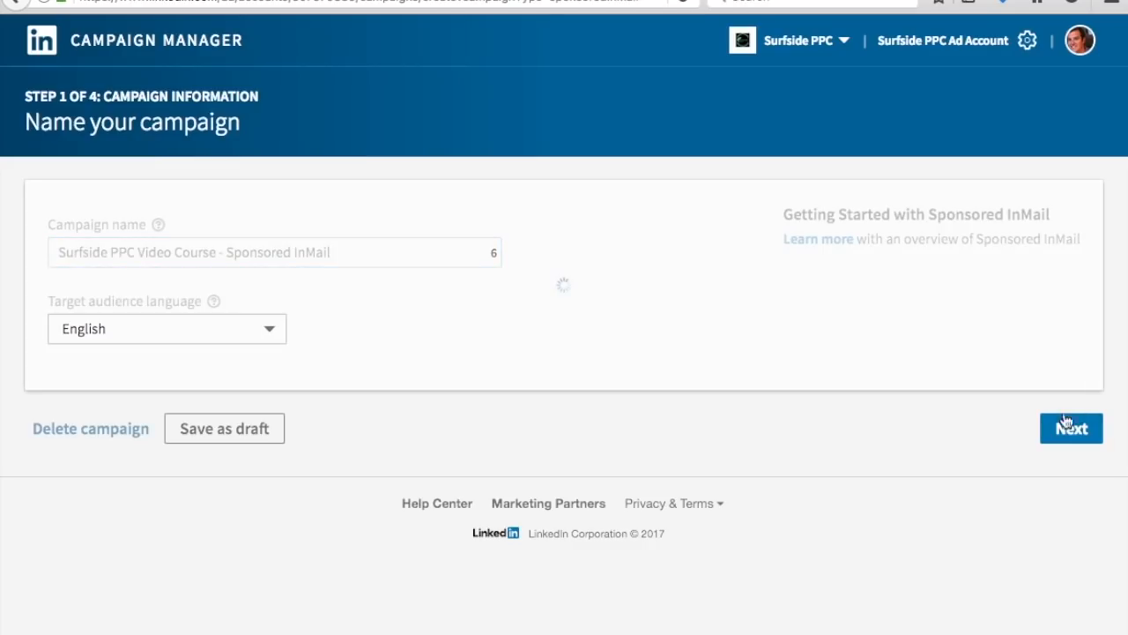
Step: Name the Sponsored InMail ad "InMail Ad 1"
left_click(130, 245)
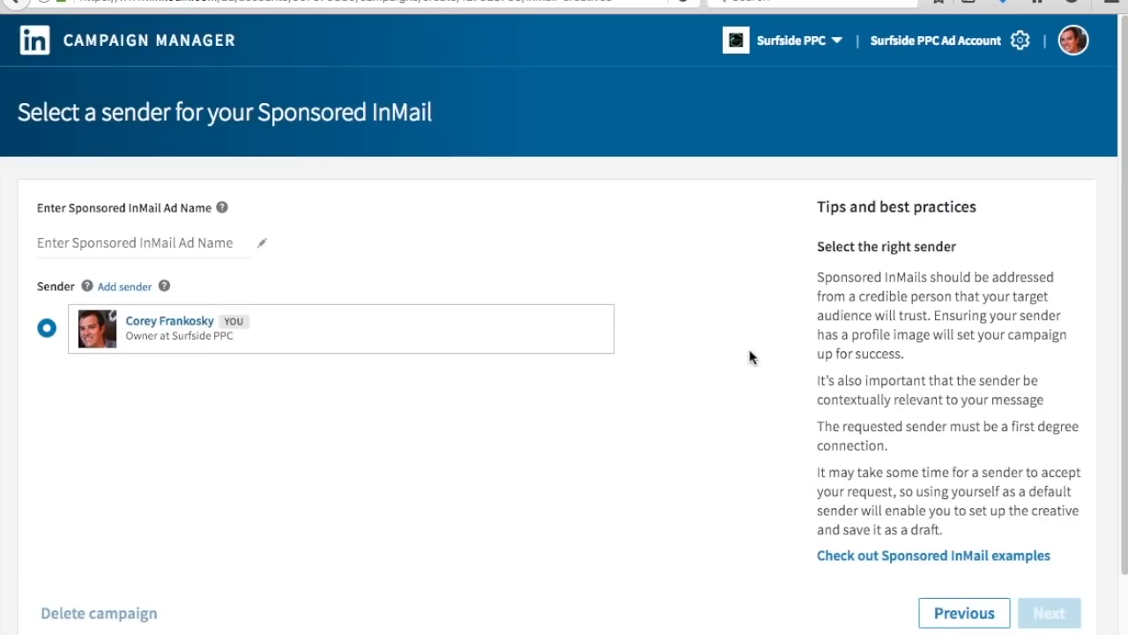
type("InMail Ad 1")
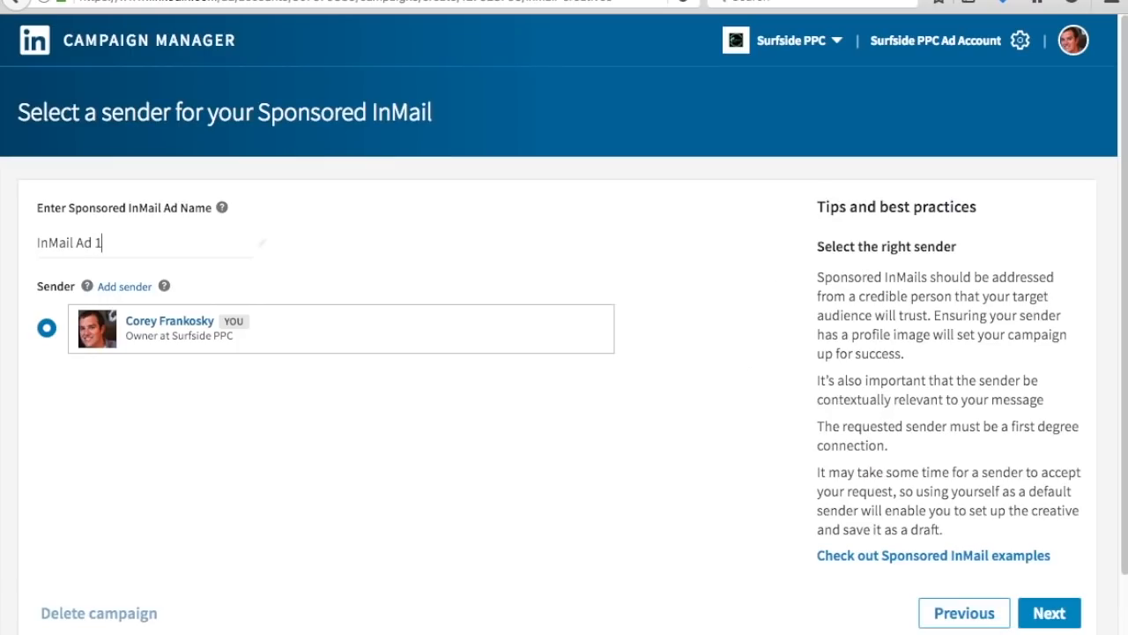
Step: Continue to the message content and set the InMail subject to "Subscribe to Our Amazon Affiliate Video Training Course!"
left_click(1049, 612)
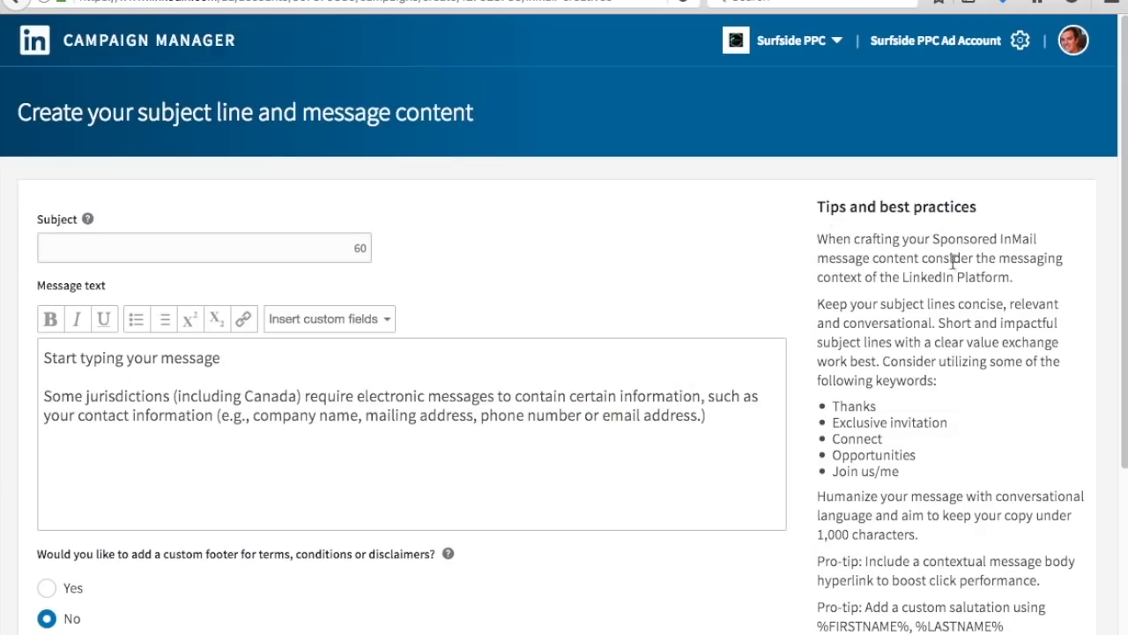
scroll(1000, 275, "down", 2)
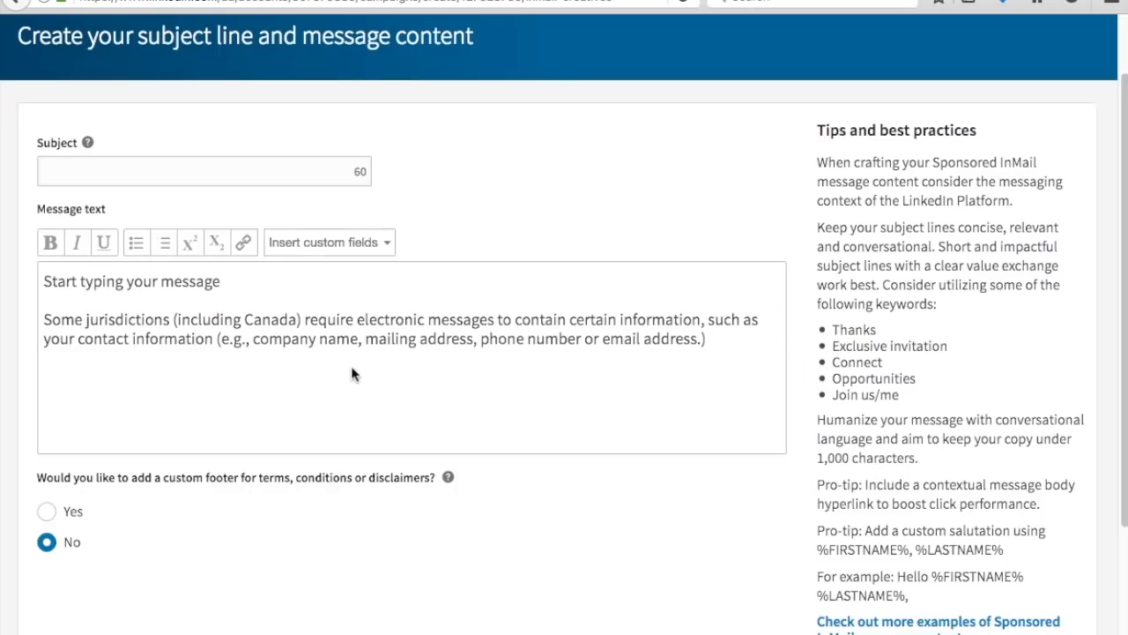
left_click(202, 170)
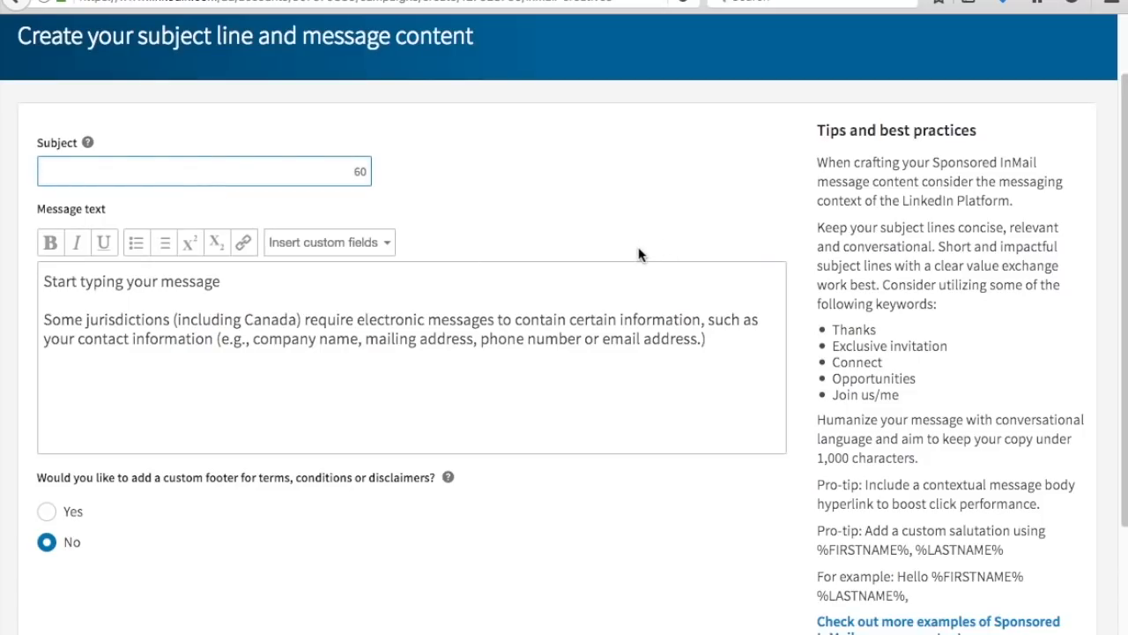
type("Amazon Affiliate Video Training Course!")
left_click(45, 173)
type("Subscribe to Our")
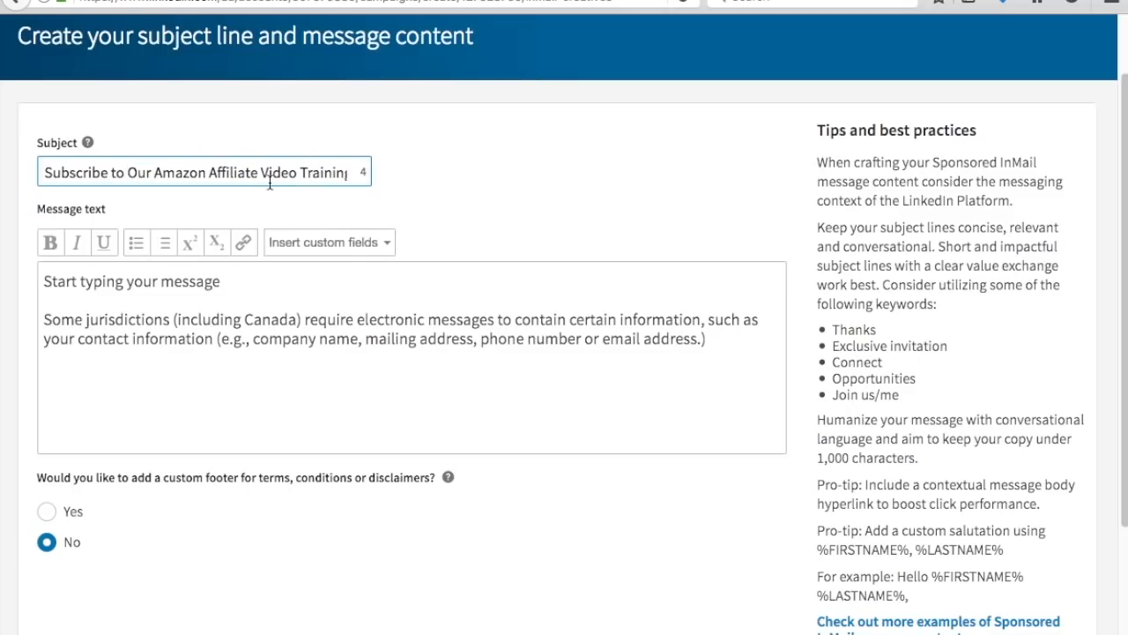
left_click(367, 178)
left_click(315, 171)
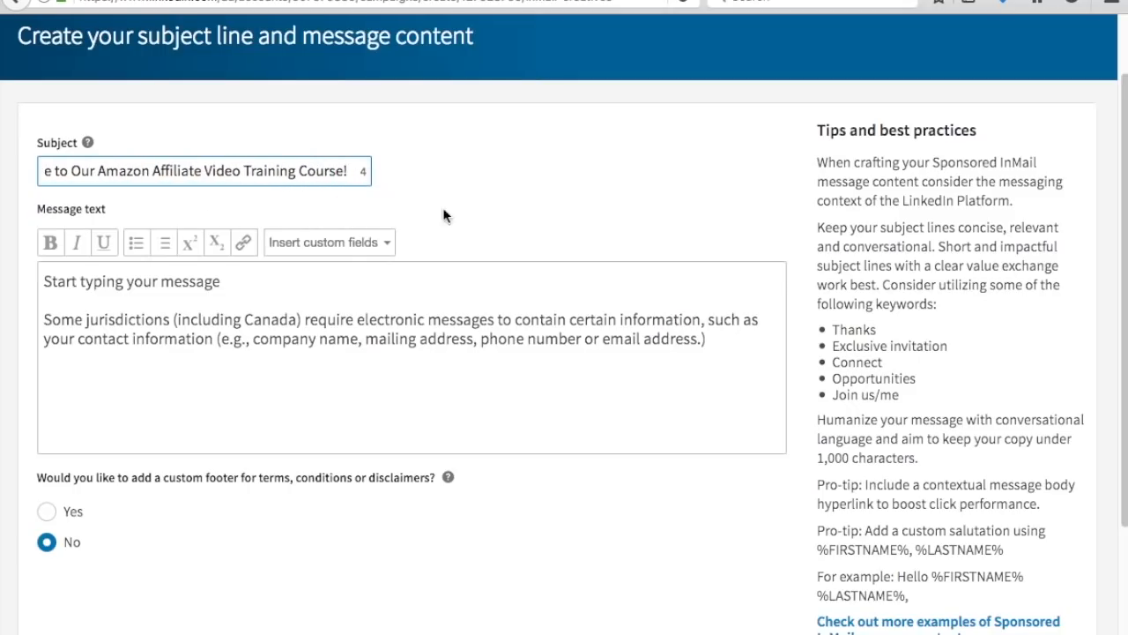
left_click(640, 177)
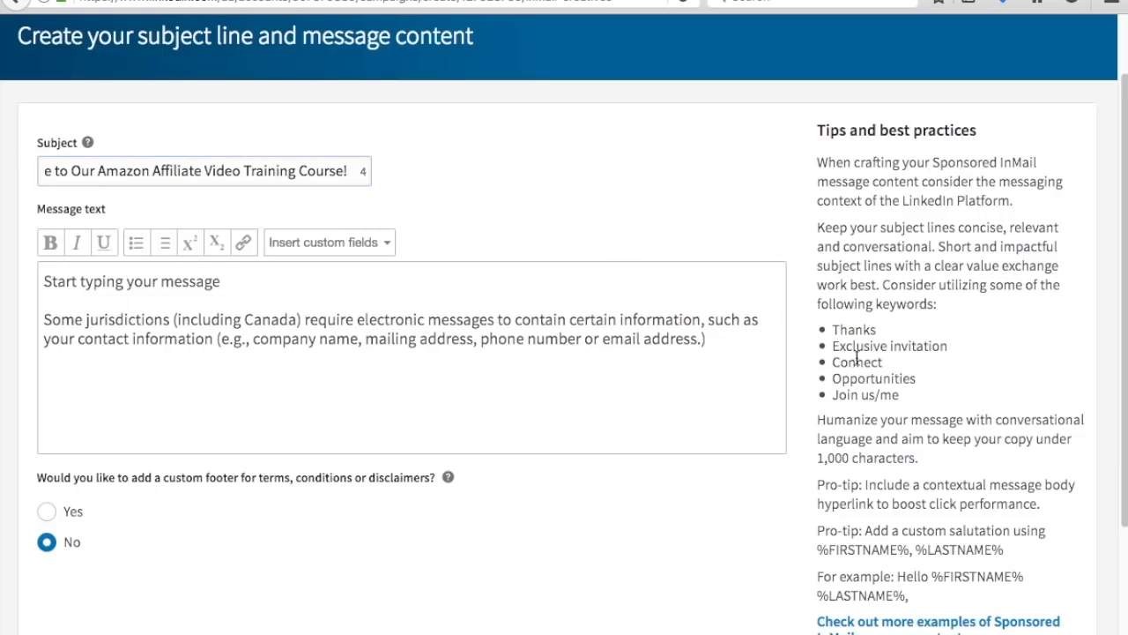
Step: Begin the message text with the custom salutation "Hi %FIRSTNAME%,", copying the first-name placeholder from the tips
left_click(236, 312)
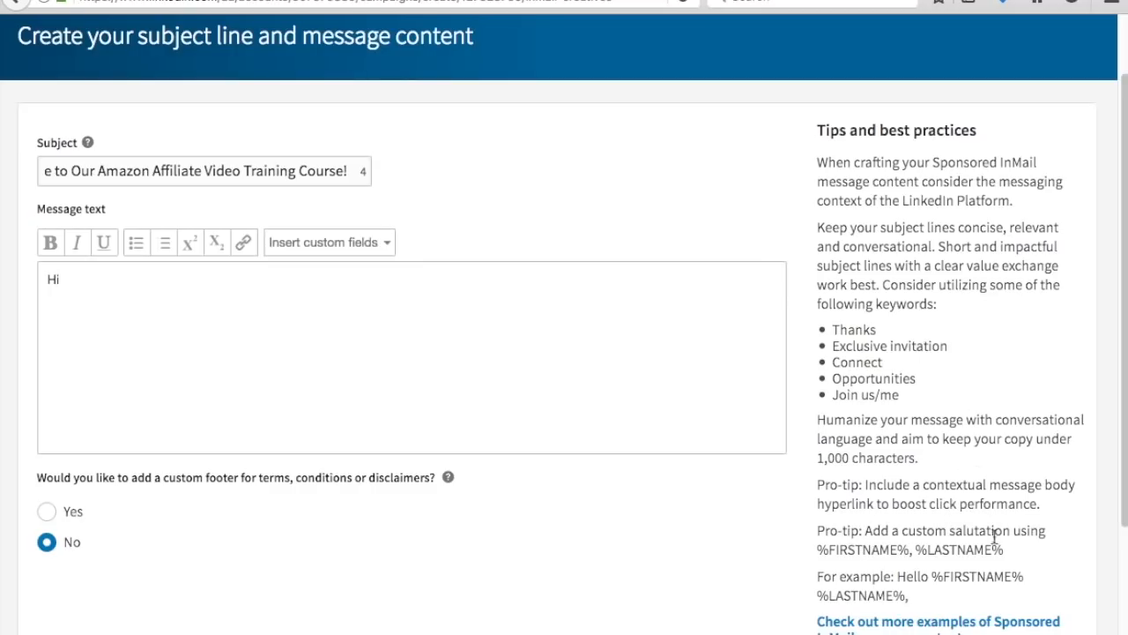
left_click_drag(913, 549, 817, 549)
key("ctrl+c")
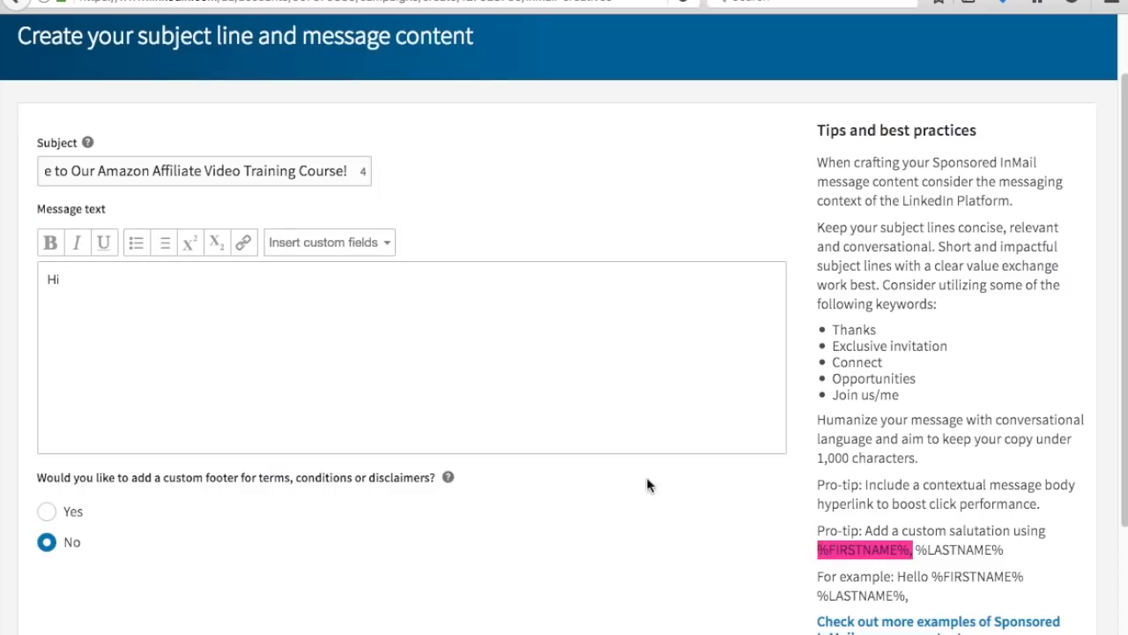
left_click(138, 284)
key("ctrl+v")
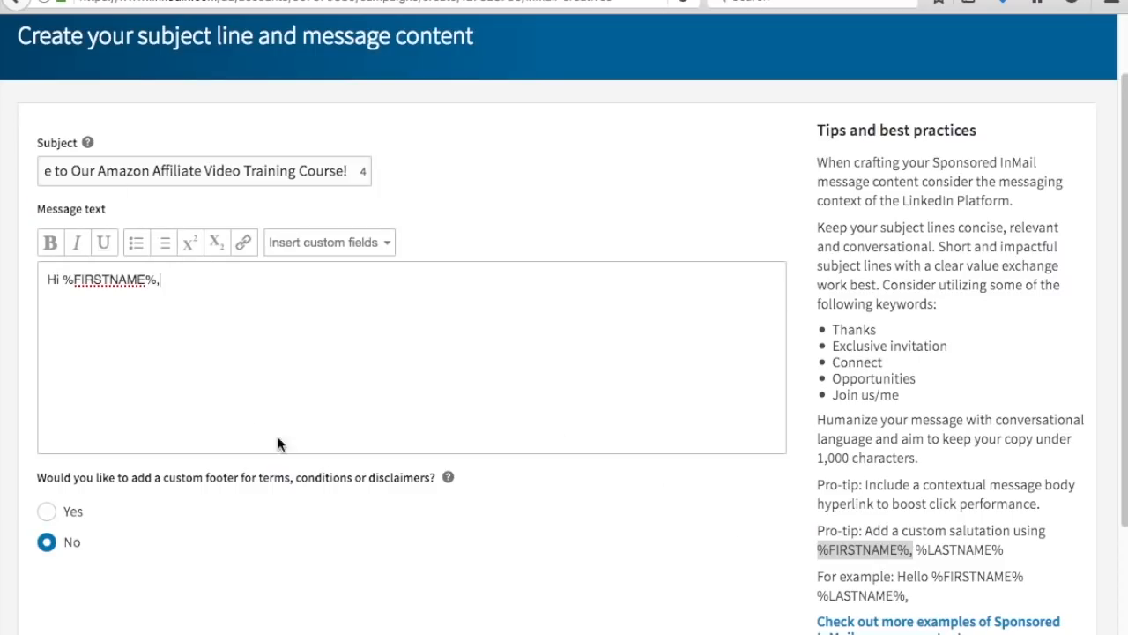
Step: Add "We would love if you subscribed to our Amazon Affiliate Marketing Video Training Course! Check out our playlist on YouTube and start watching videos for free:"
key("Return")
key("Return")
type("We would love if you subscribed to our Amazon Affiliate Marketing Video Training Course!")
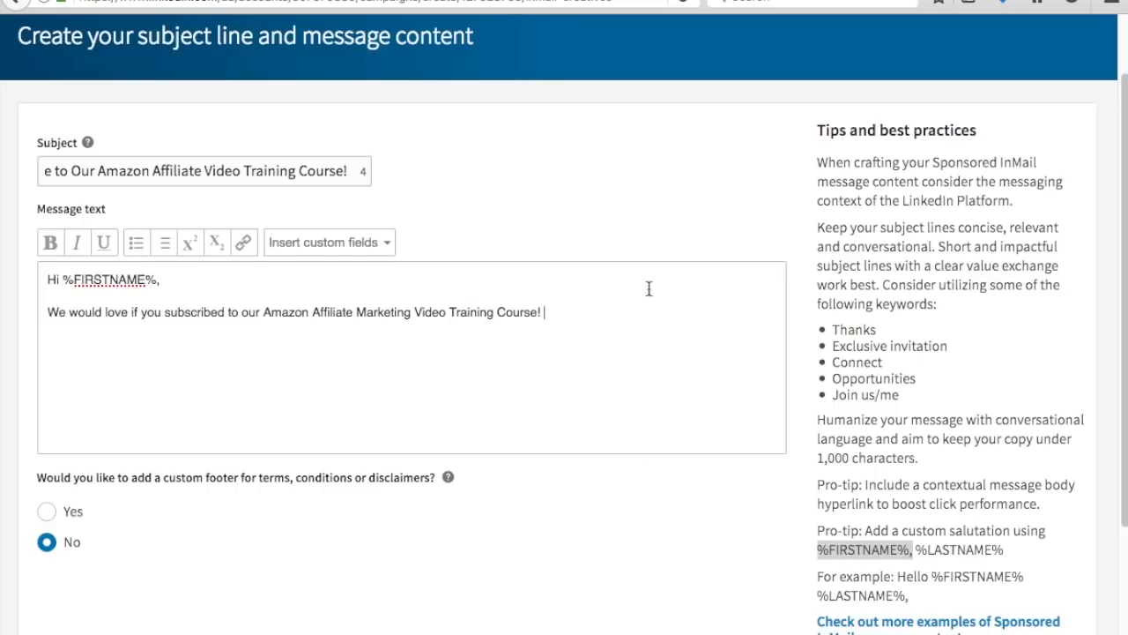
type("Check out our playlist on YouTube and start watching videos for free:")
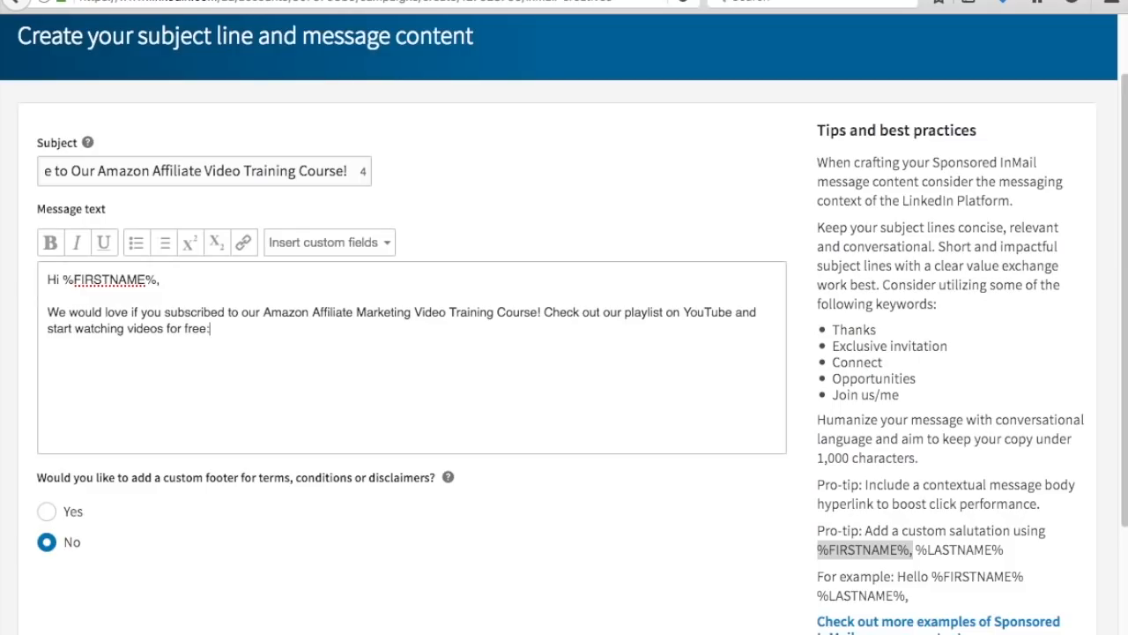
Step: Copy the YouTube link of the Surfside PPC Amazon Affiliate Marketing Training playlist and paste it after "start watching videos for free:"
left_click(440, 0)
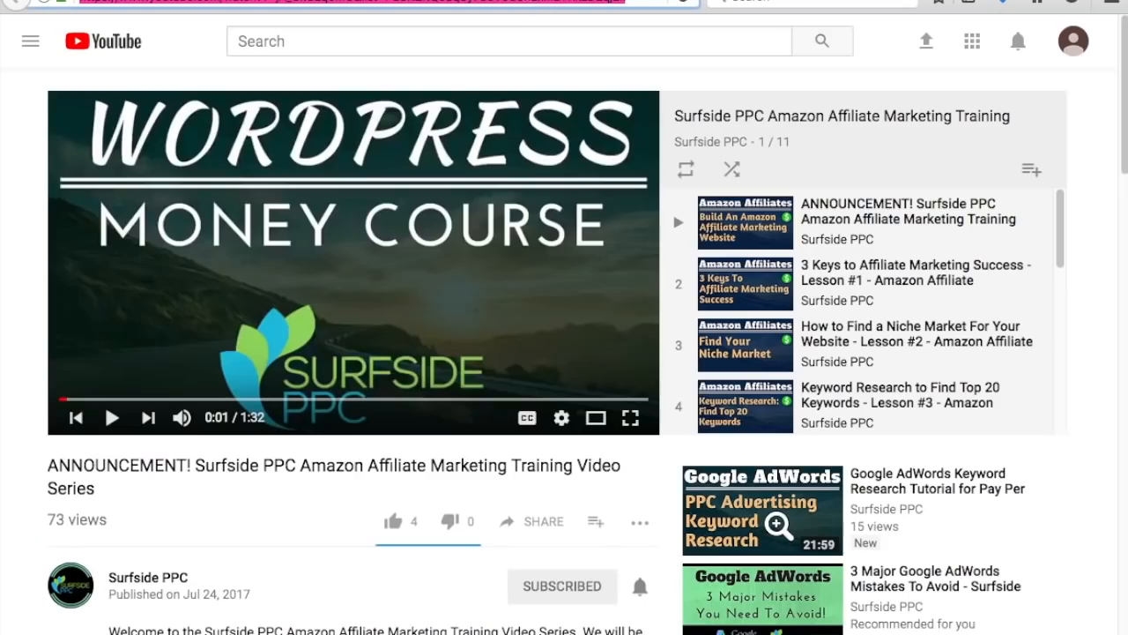
left_click(335, 1)
type("https://www.youtube.com/watch?v=jA_UxCLq0mU&list=PLCKZKQoSq6y755V9dUxExm2TRkzDEqj2k")
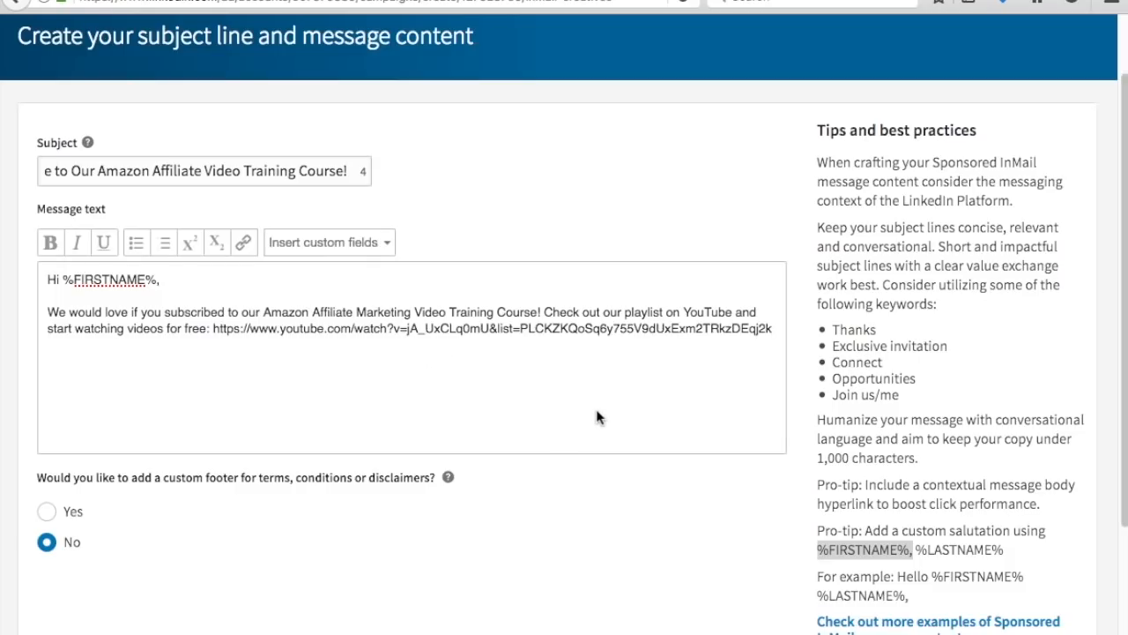
Step: Close the message with "Thank you!" and the sender's first name at Surfside PPC, and continue to the landing page settings
key("Return")
key("Return")
key("Return")
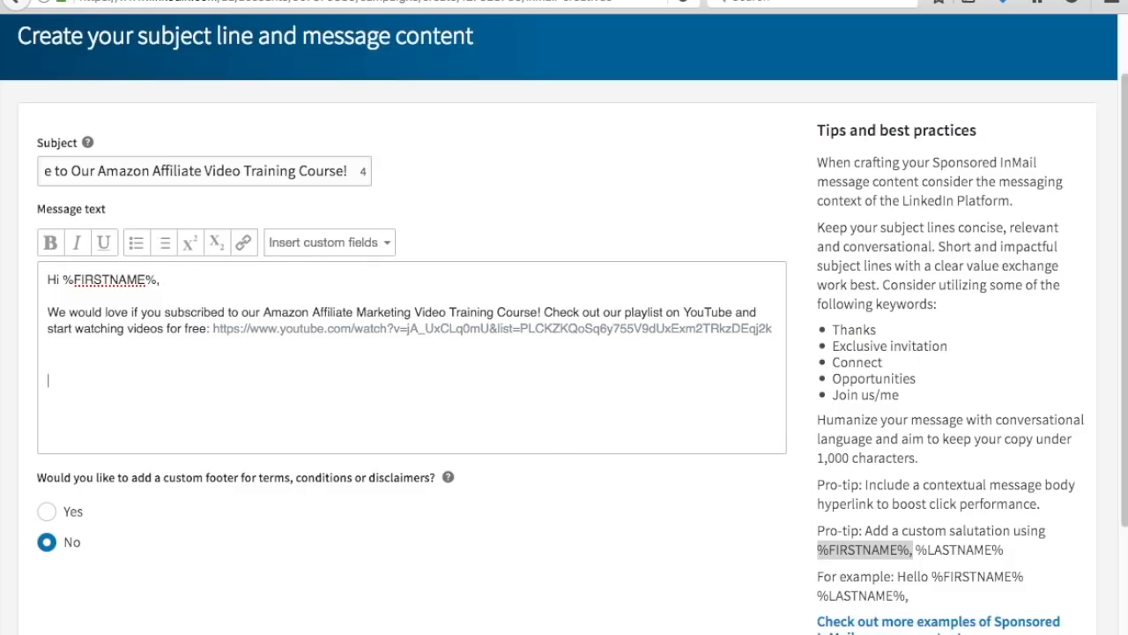
type("Than")
type("Surfside PPC")
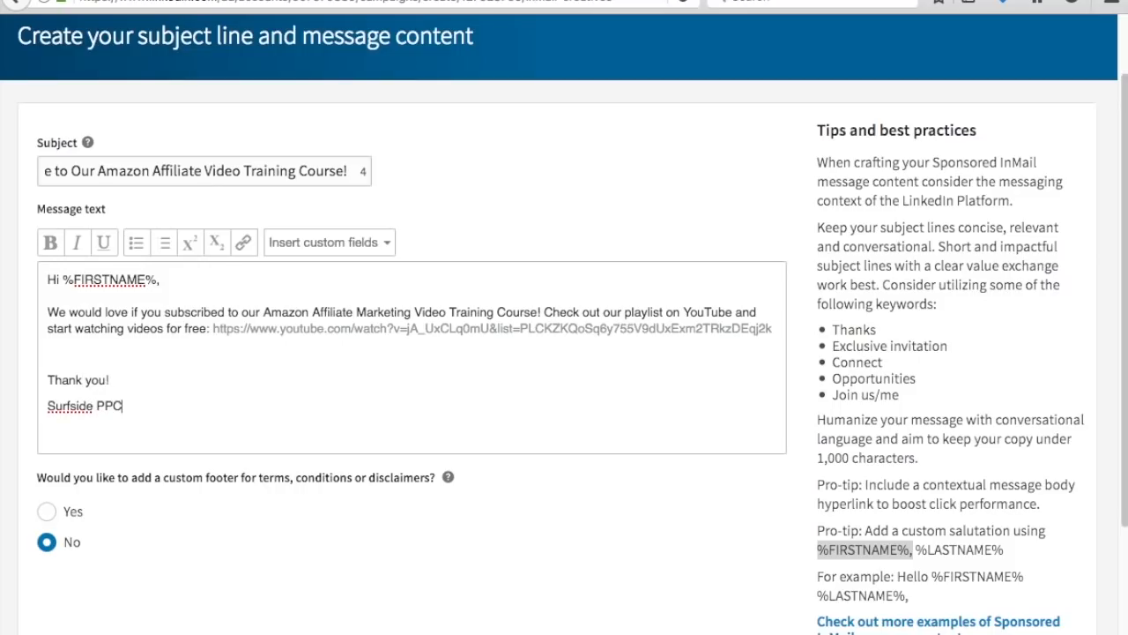
type("orey at")
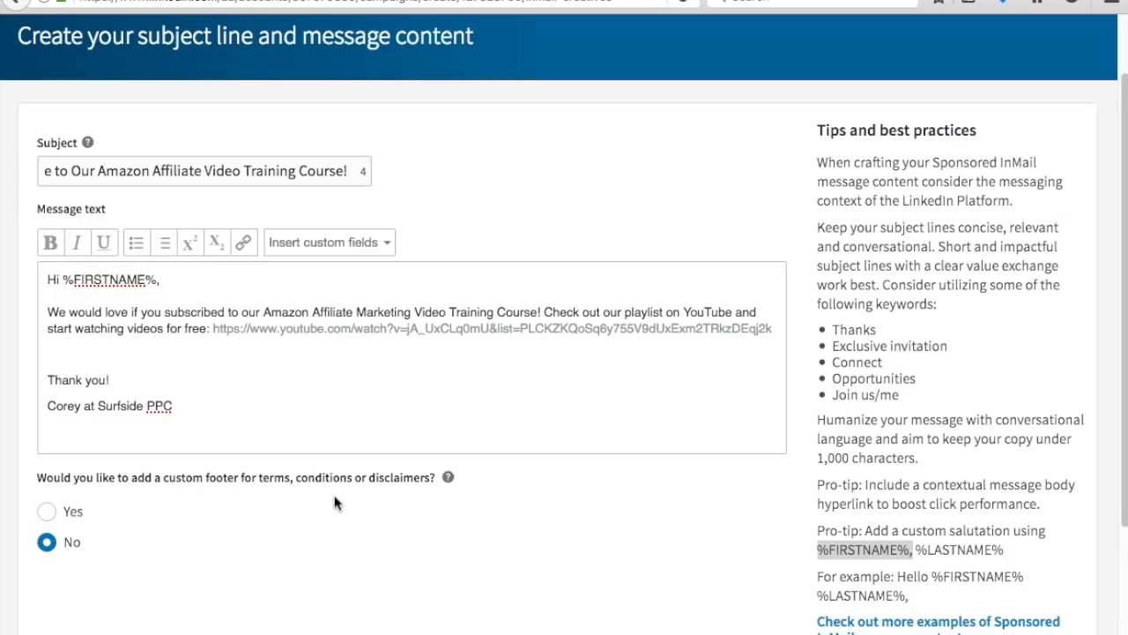
scroll(368, 501, "down", 2)
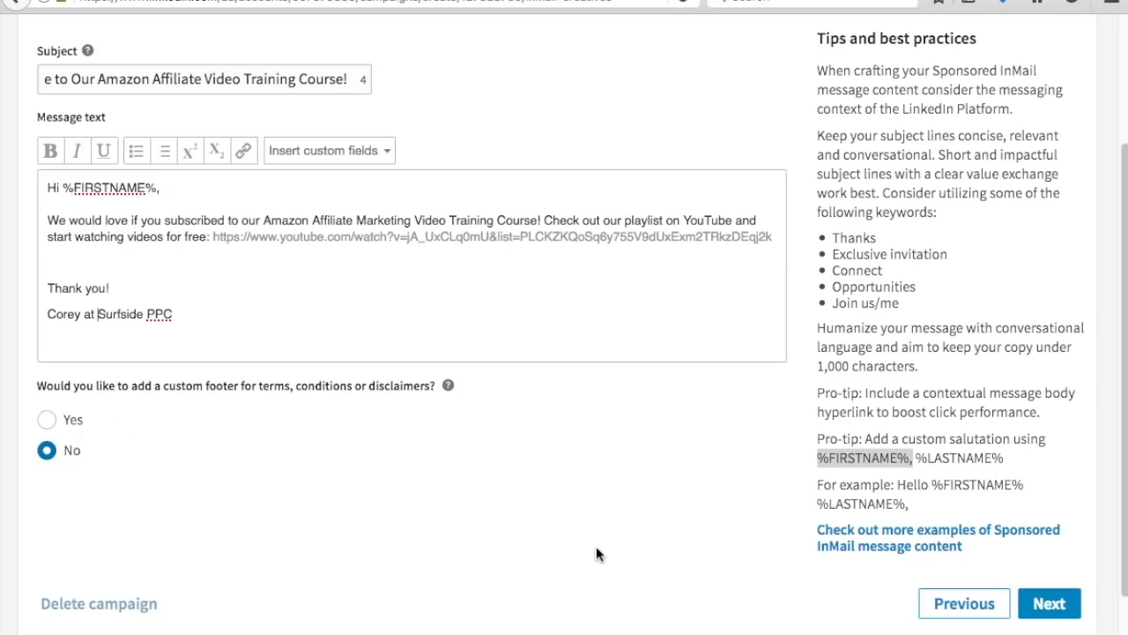
left_click(1051, 603)
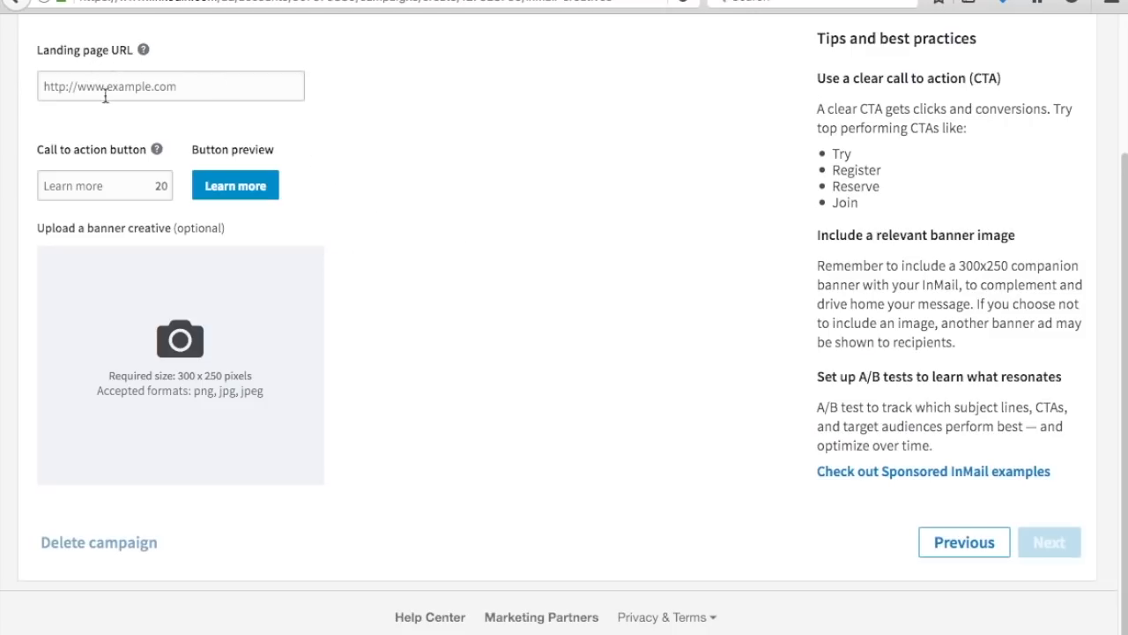
Step: Set the landing page URL to the YouTube link of the Amazon Affiliate Marketing Training playlist
left_click(921, 1)
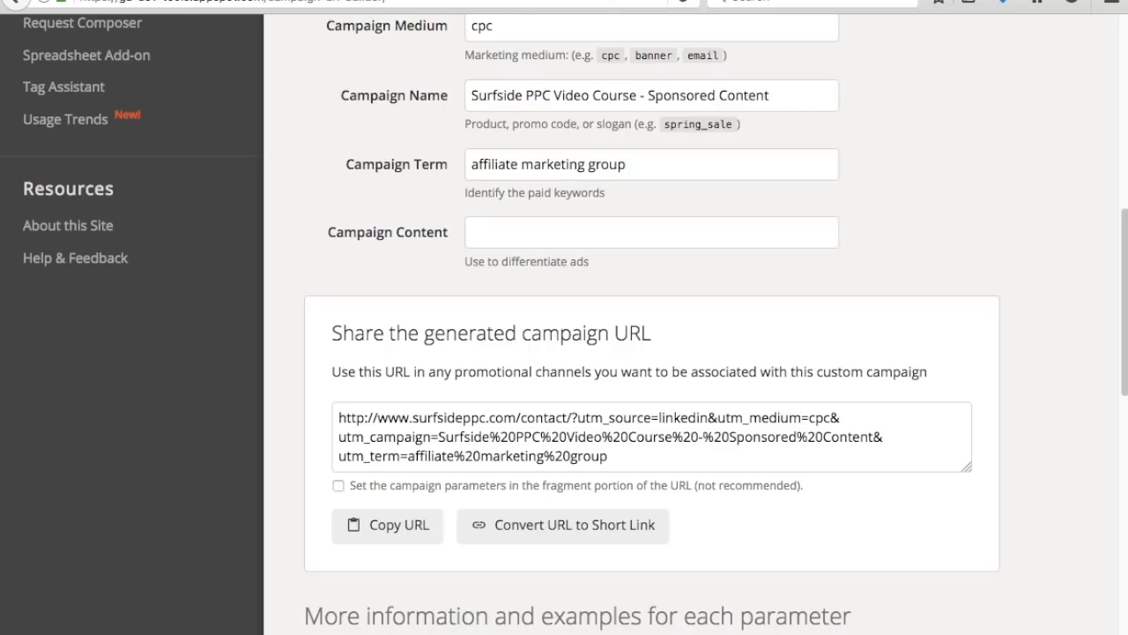
left_click(657, 1)
left_click(396, 1)
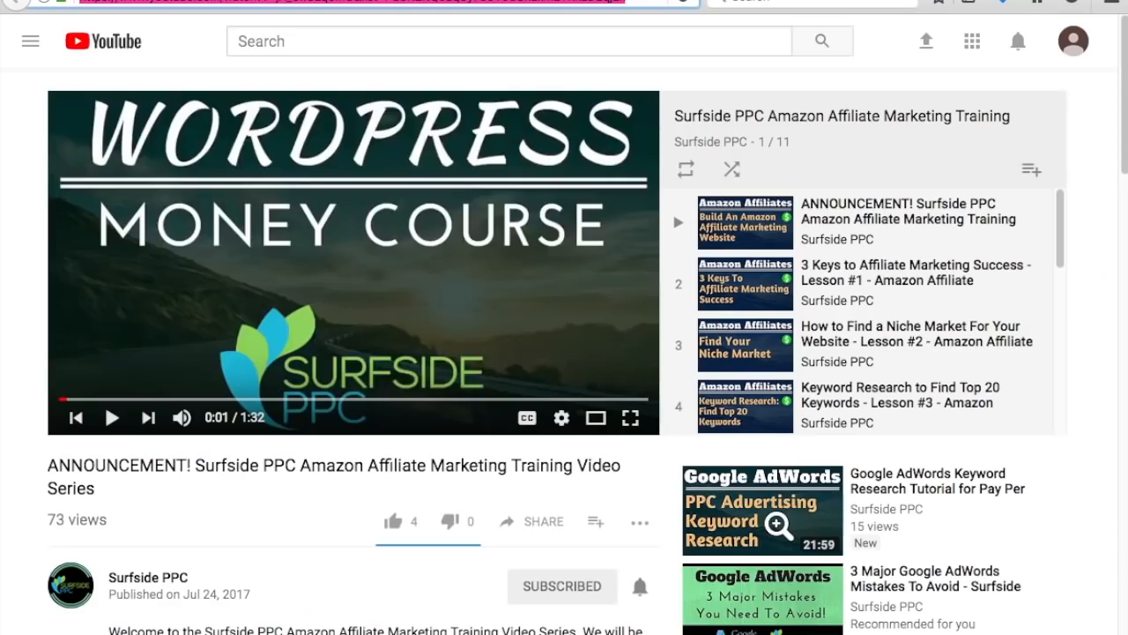
left_click(476, 1)
left_click(187, 78)
key("super+v")
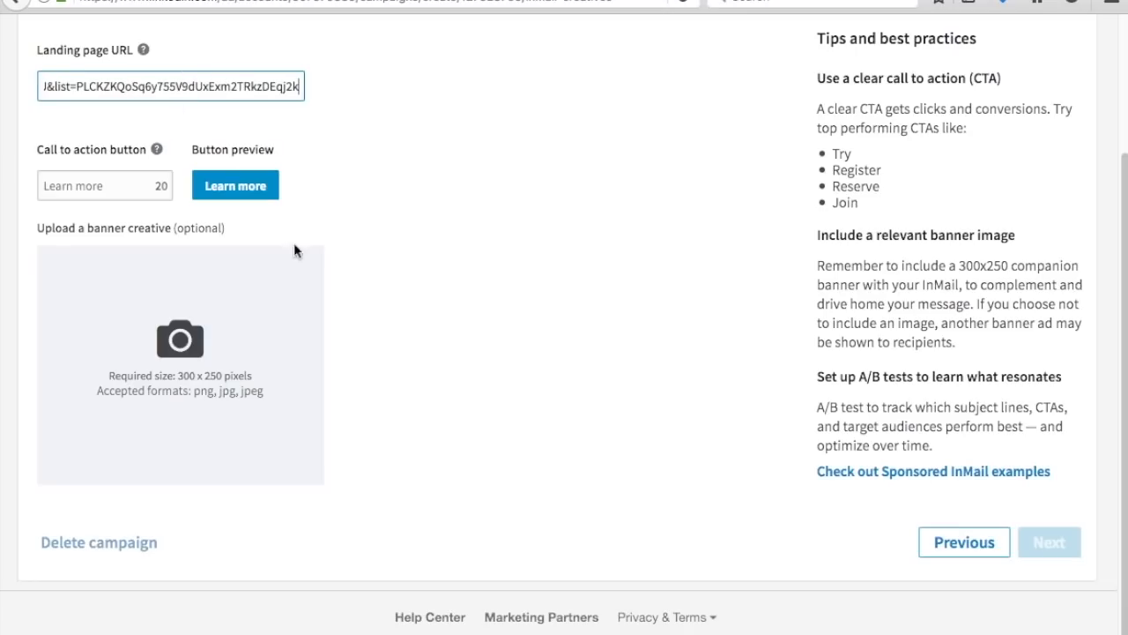
Step: Try "Book Now and Save" as the call-to-action button text and clear it again
left_click(159, 186)
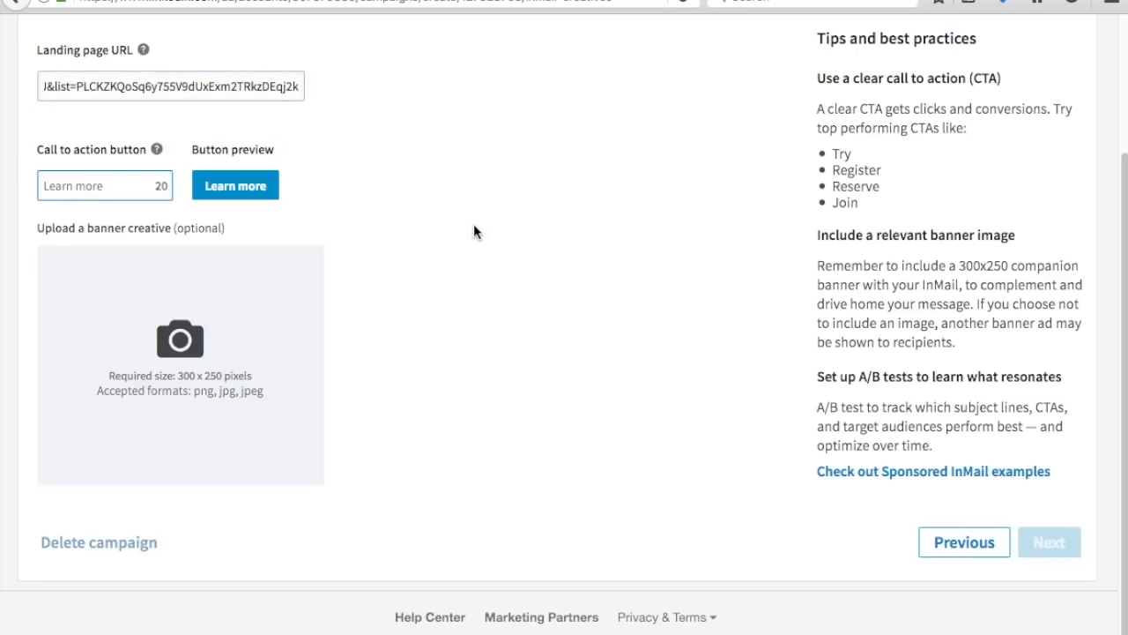
type("Book Now and Save")
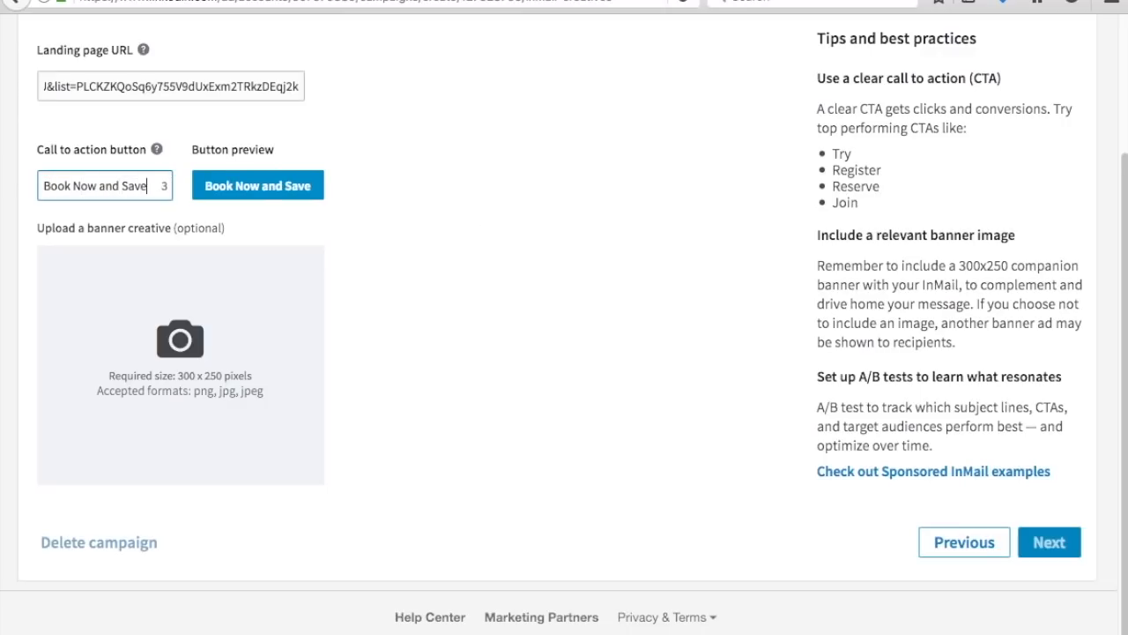
key("BackSpace")
key("BackSpace")
key("BackSpace")
key("BackSpace")
key("BackSpace")
key("BackSpace")
key("BackSpace")
key("BackSpace")
key("BackSpace")
key("BackSpace")
key("BackSpace")
key("BackSpace")
key("BackSpace")
key("BackSpace")
key("BackSpace")
key("BackSpace")
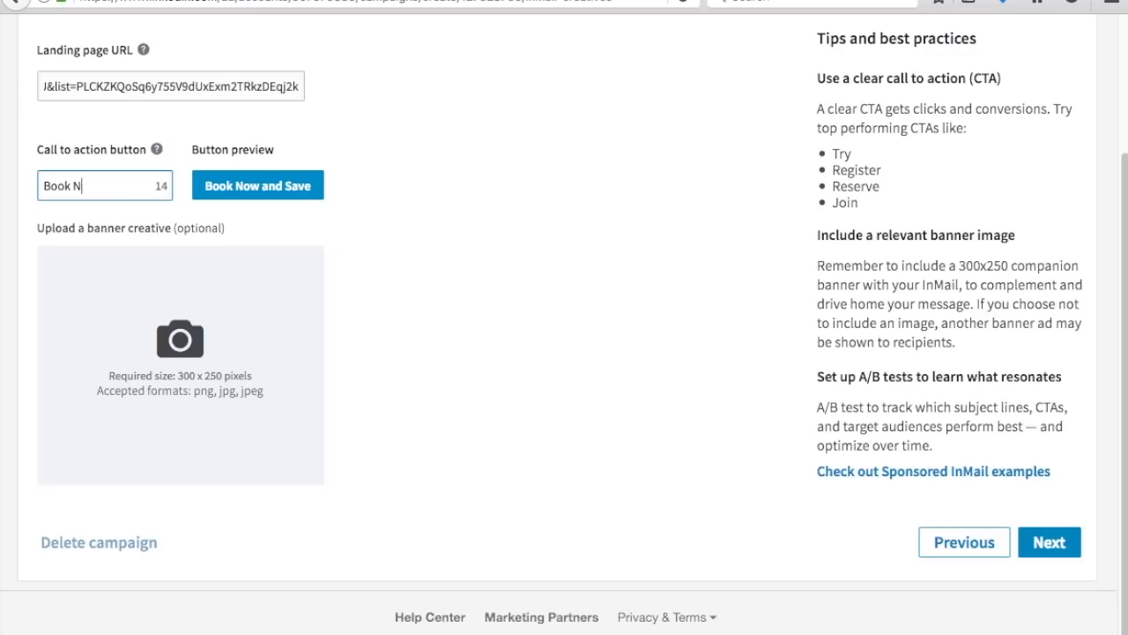
Step: Try "Contact Us Now" as the call-to-action button text and clear it again
type("Contact Us Now")
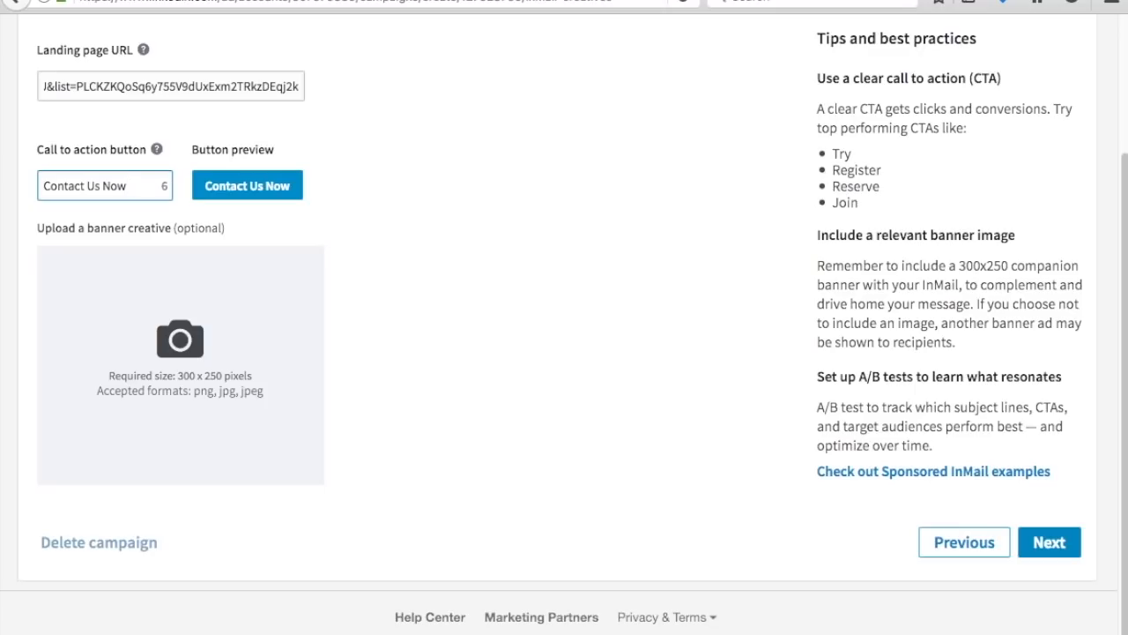
key("BackSpace")
key("BackSpace")
key("BackSpace")
key("BackSpace")
key("BackSpace")
key("BackSpace")
key("BackSpace")
key("BackSpace")
key("BackSpace")
key("BackSpace")
key("BackSpace")
key("BackSpace")
key("BackSpace")
Step: Try "Shop Today" as the call-to-action button text and clear it again
type("Shop Today")
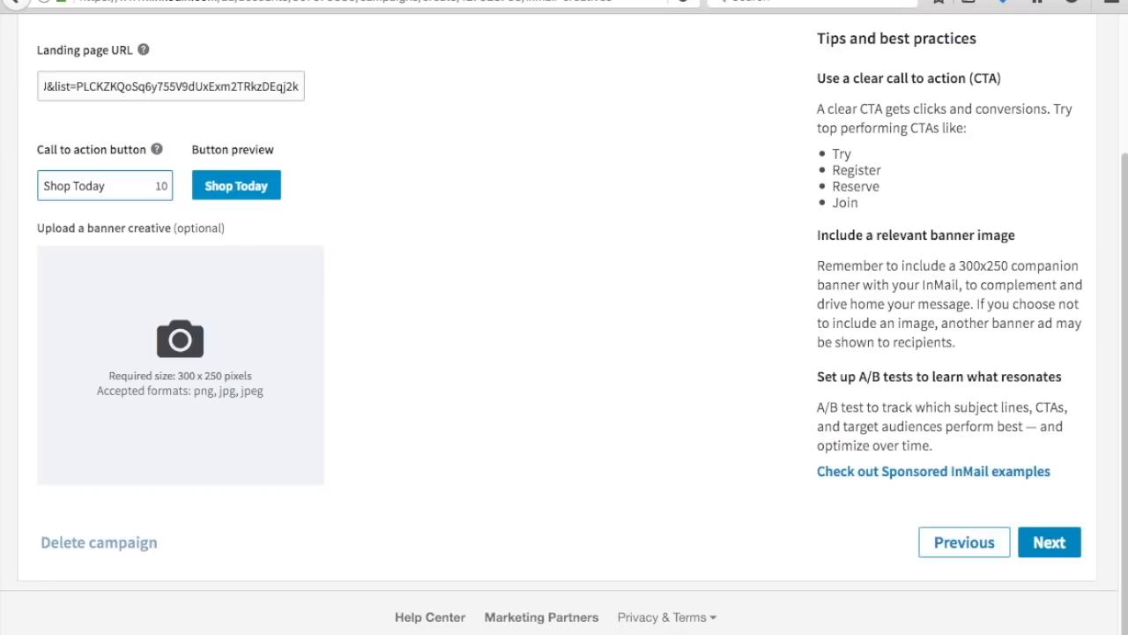
key("BackSpace")
key("BackSpace")
key("BackSpace")
key("BackSpace")
key("BackSpace")
Step: Set the call-to-action button text to "Subscribe!", upload the Amazon Affiliate Training banner, and save the ad by continuing
type("Subsci")
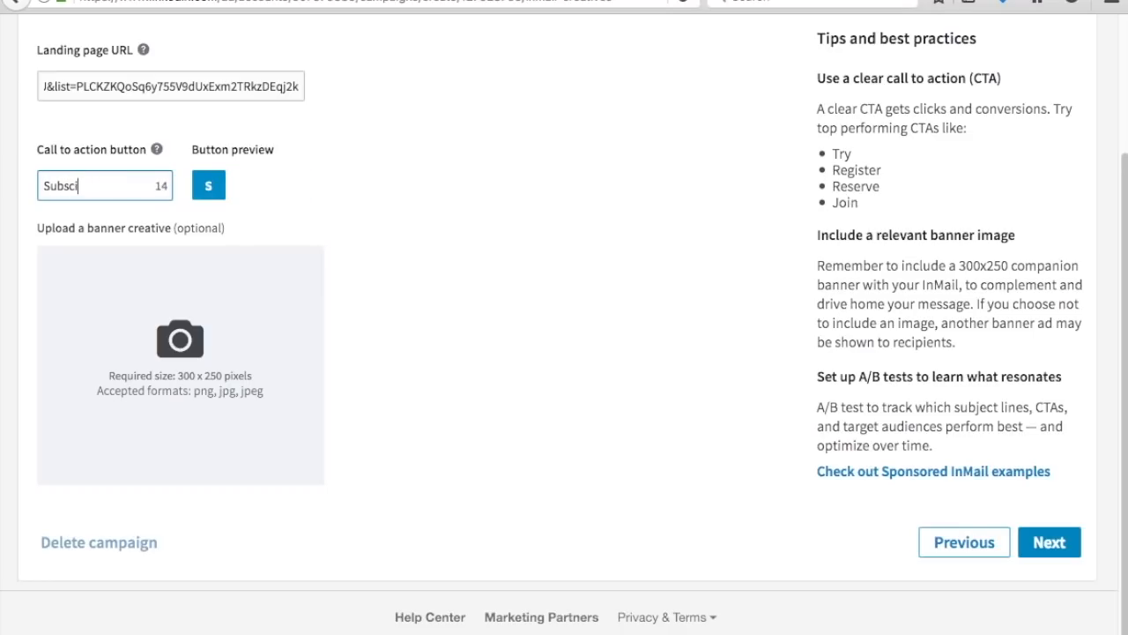
key("BackSpace")
type("ribe!")
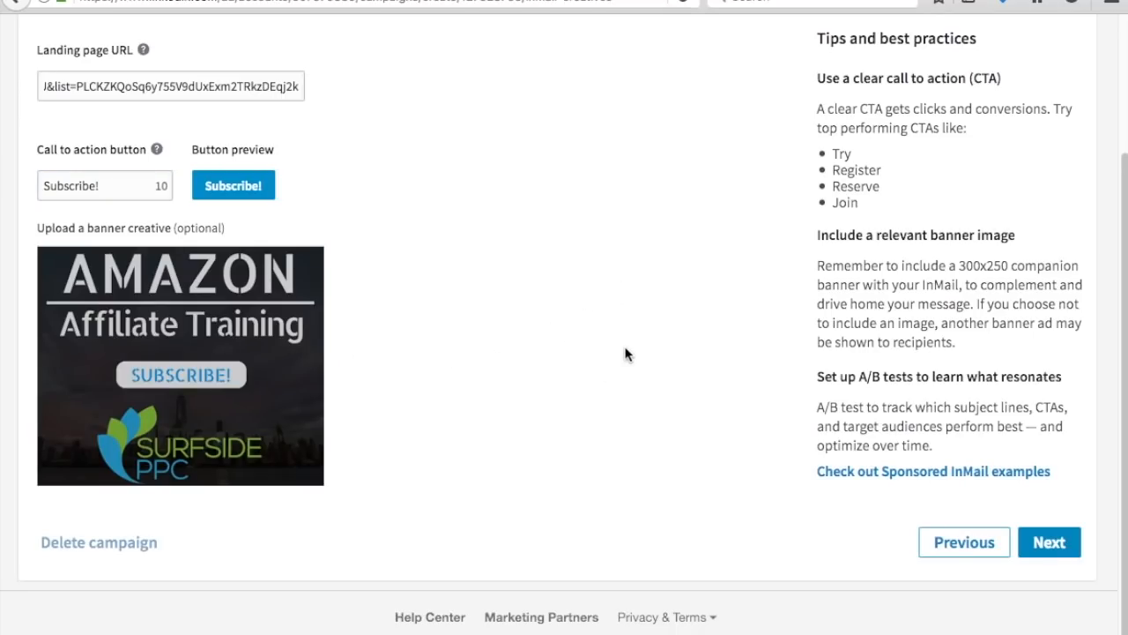
left_click(1051, 546)
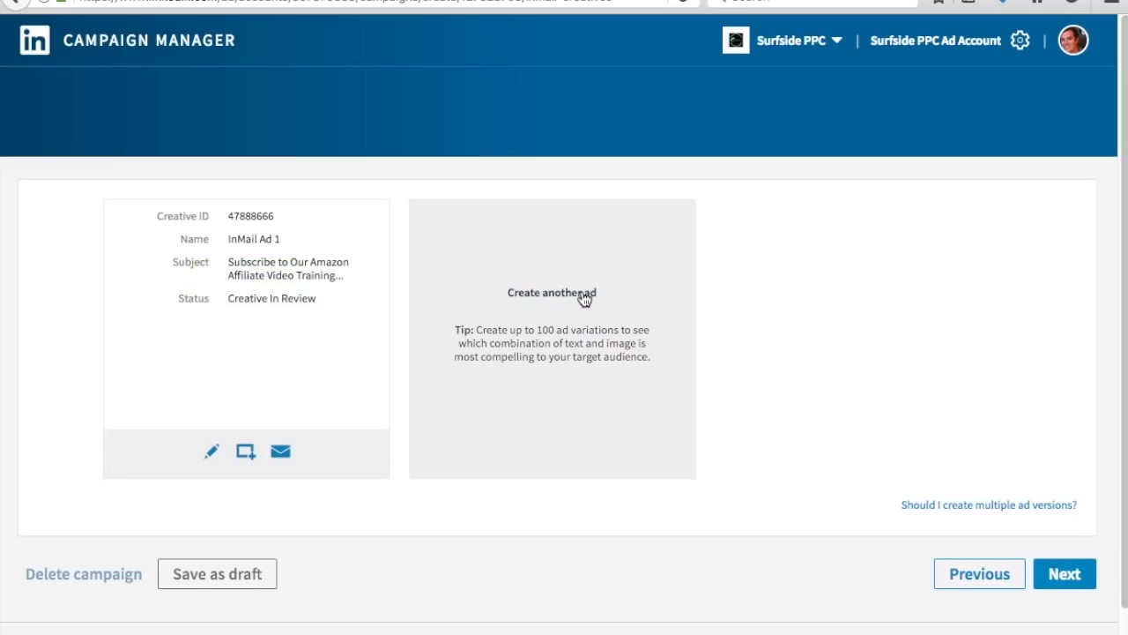
Step: Continue to audience creation, apply the saved "Affiliate Marketing Group" audience template, and review its location and groups
left_click(1065, 574)
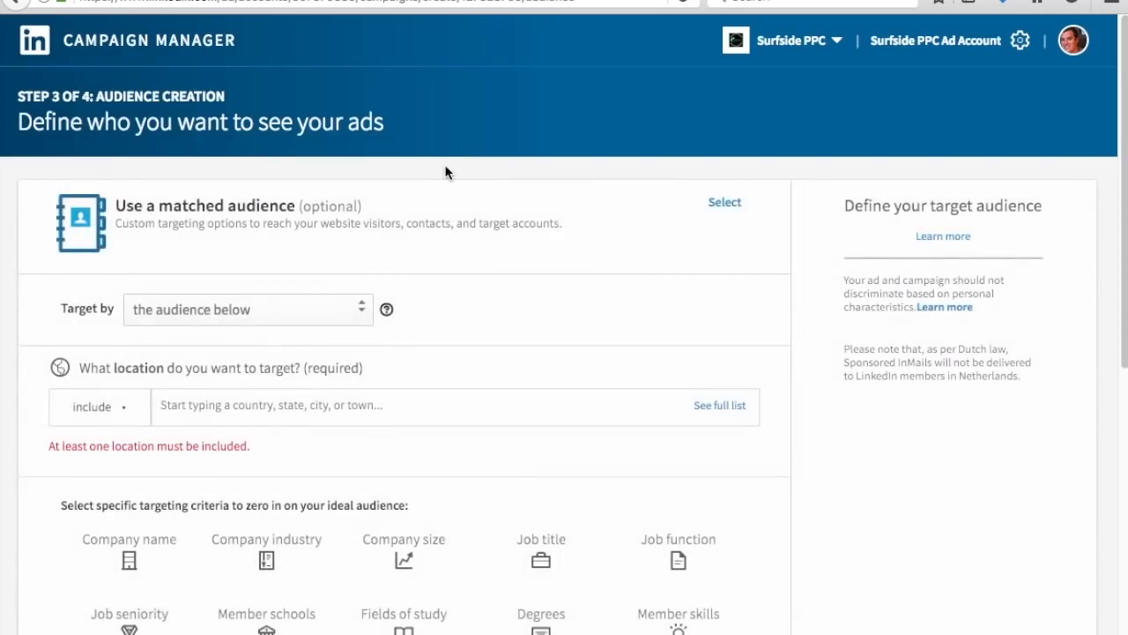
scroll(846, 317, "down", 1)
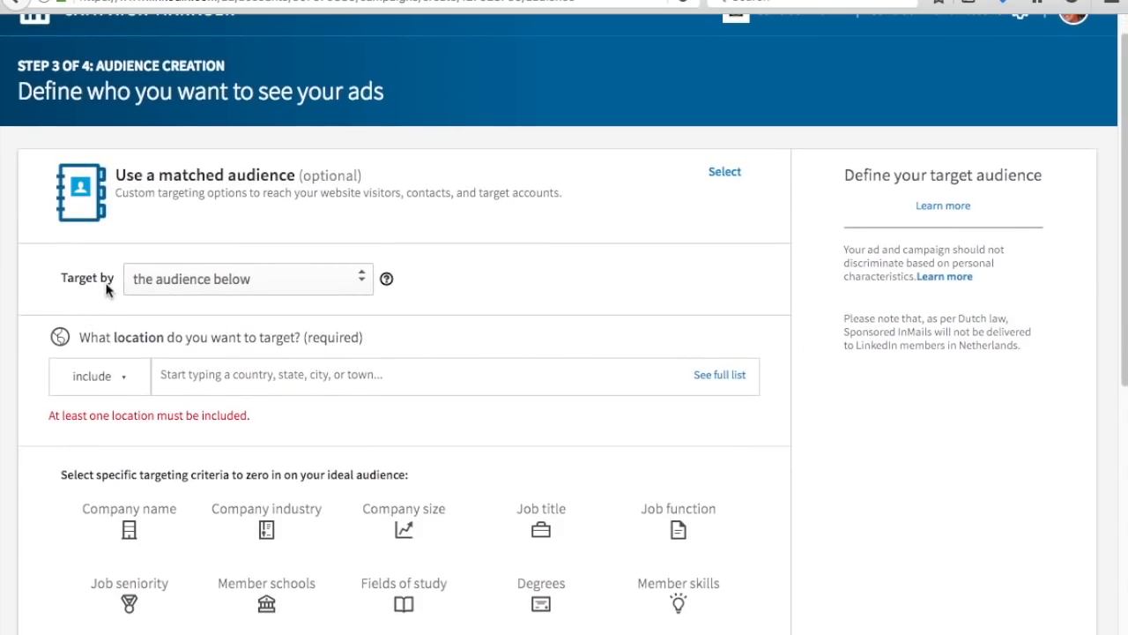
left_click(335, 280)
left_click(325, 294)
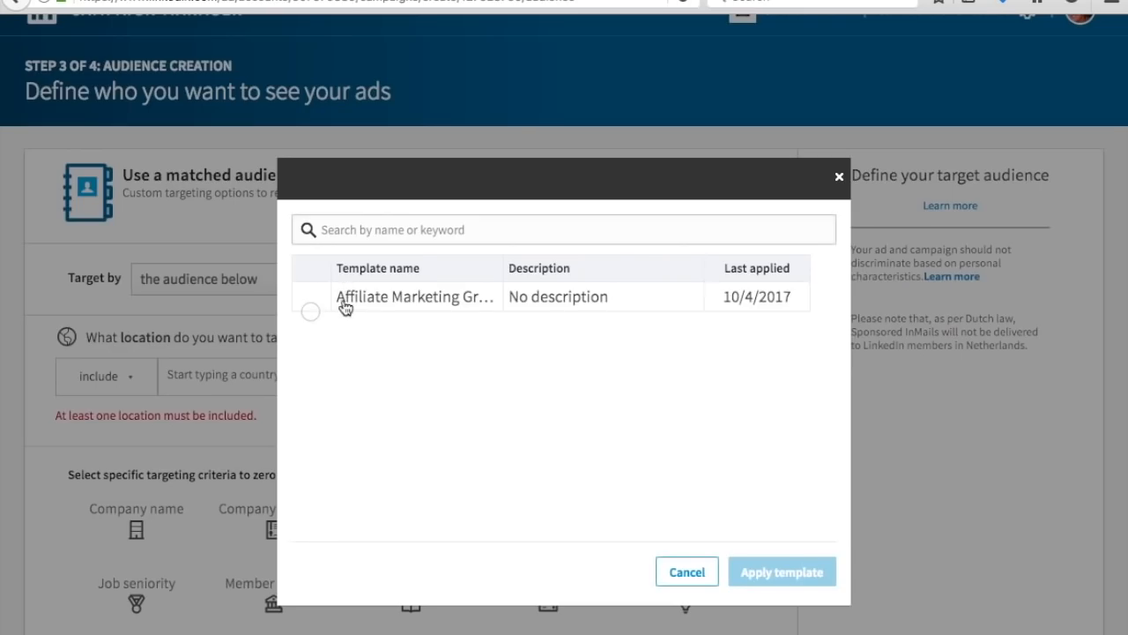
left_click(310, 311)
left_click(686, 568)
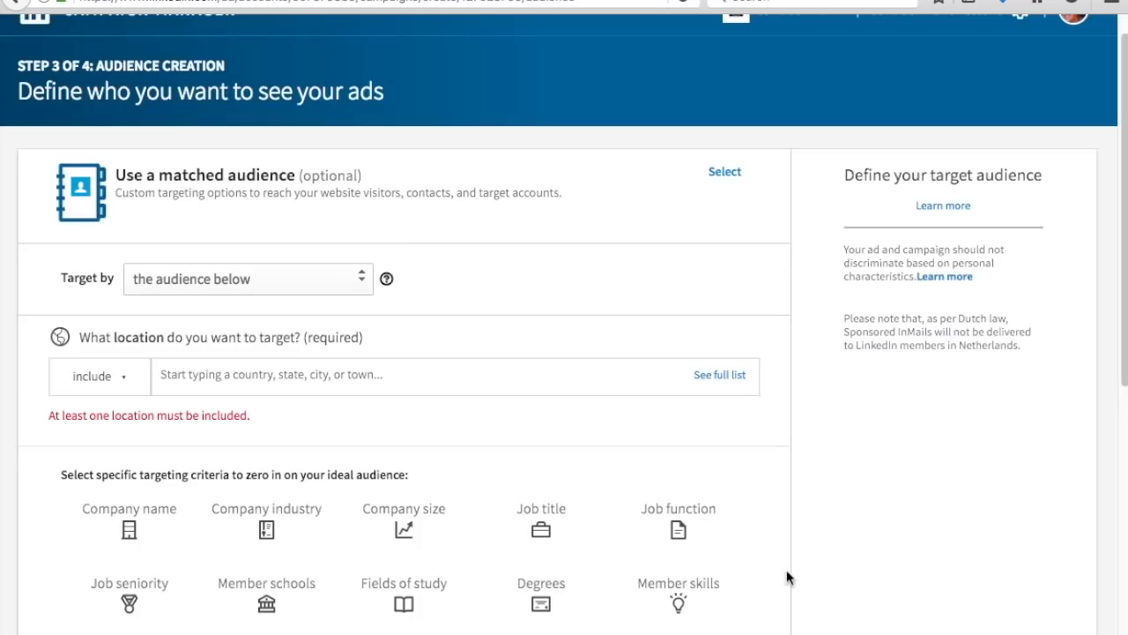
scroll(940, 414, "down", 2)
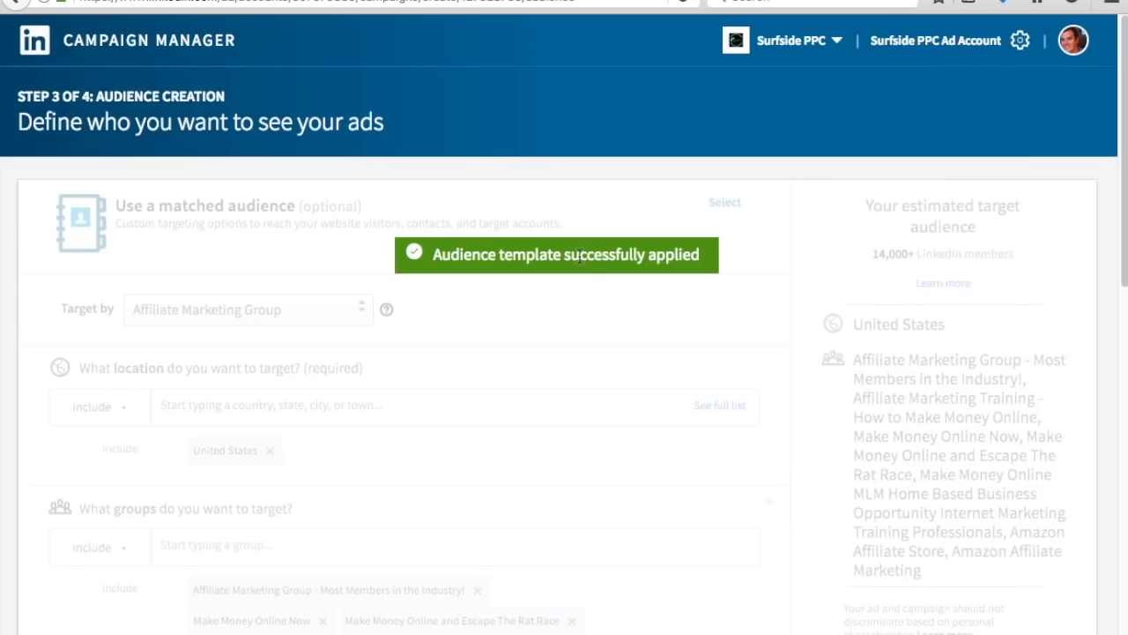
scroll(830, 300, "down", 2)
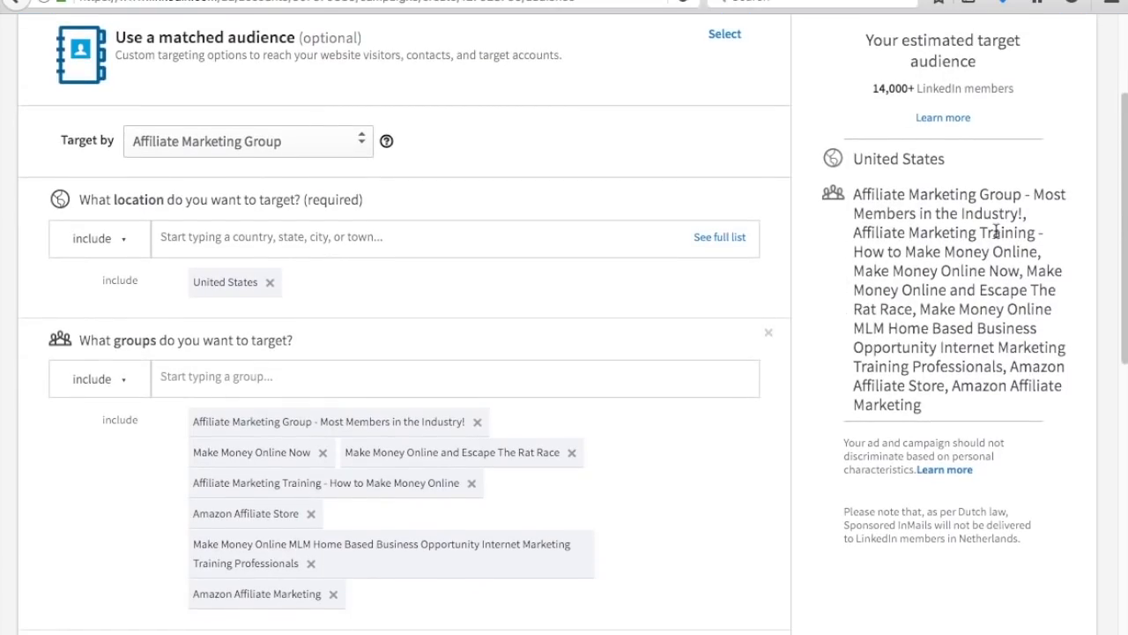
Step: Accept the audience targeting without audience expansion and continue to the campaign's budget and schedule settings
scroll(987, 227, "down", 4)
scroll(975, 220, "down", 3)
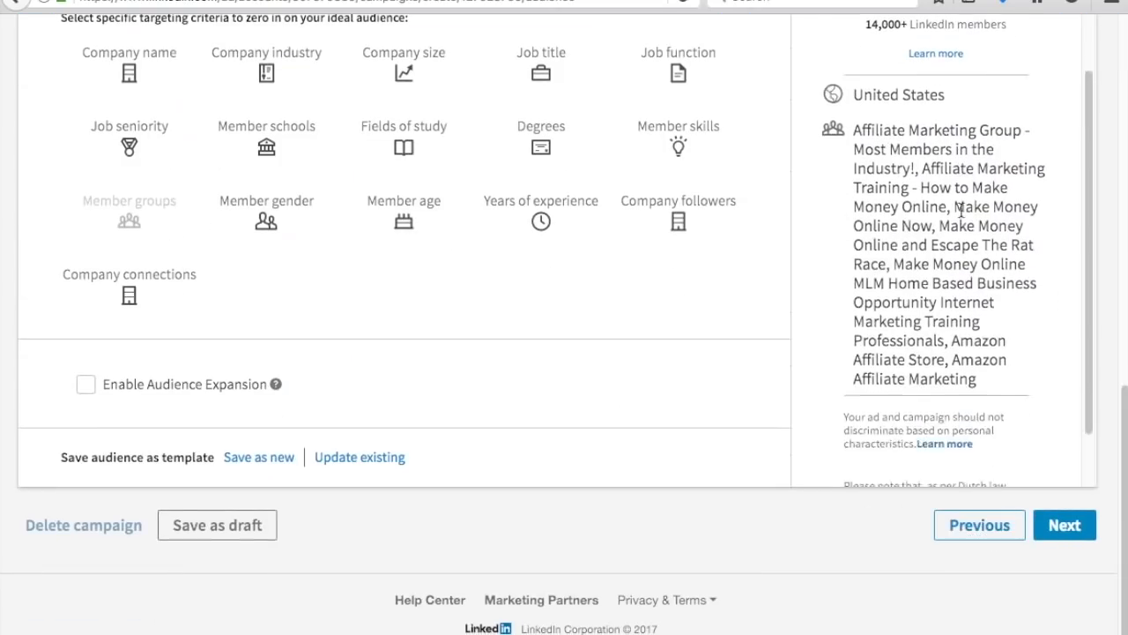
left_click(1064, 525)
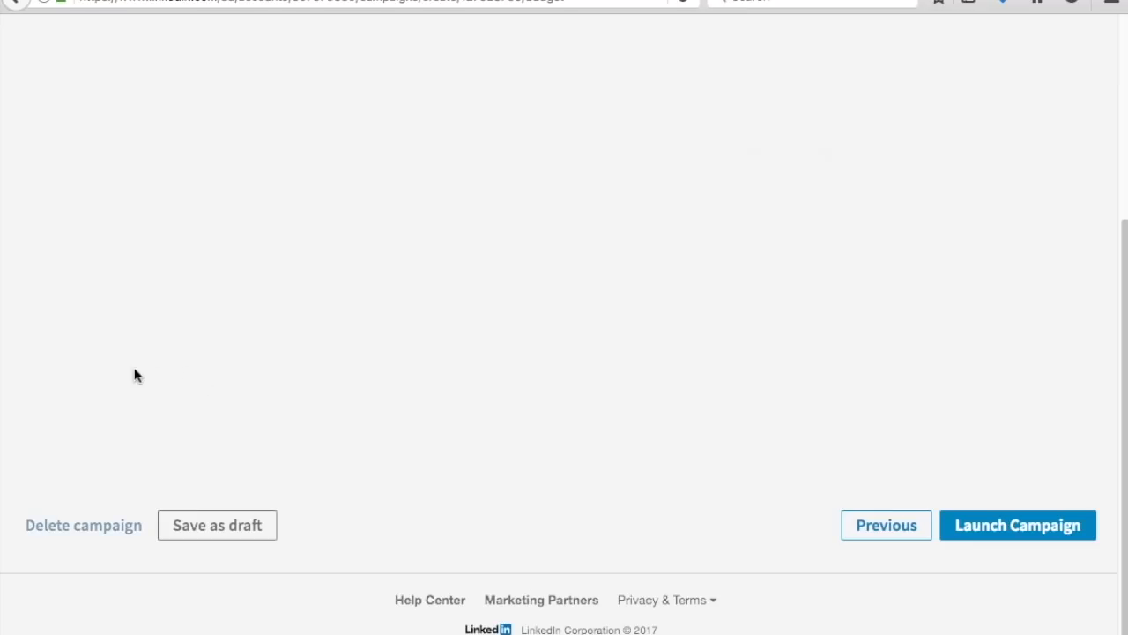
scroll(276, 365, "up", 3)
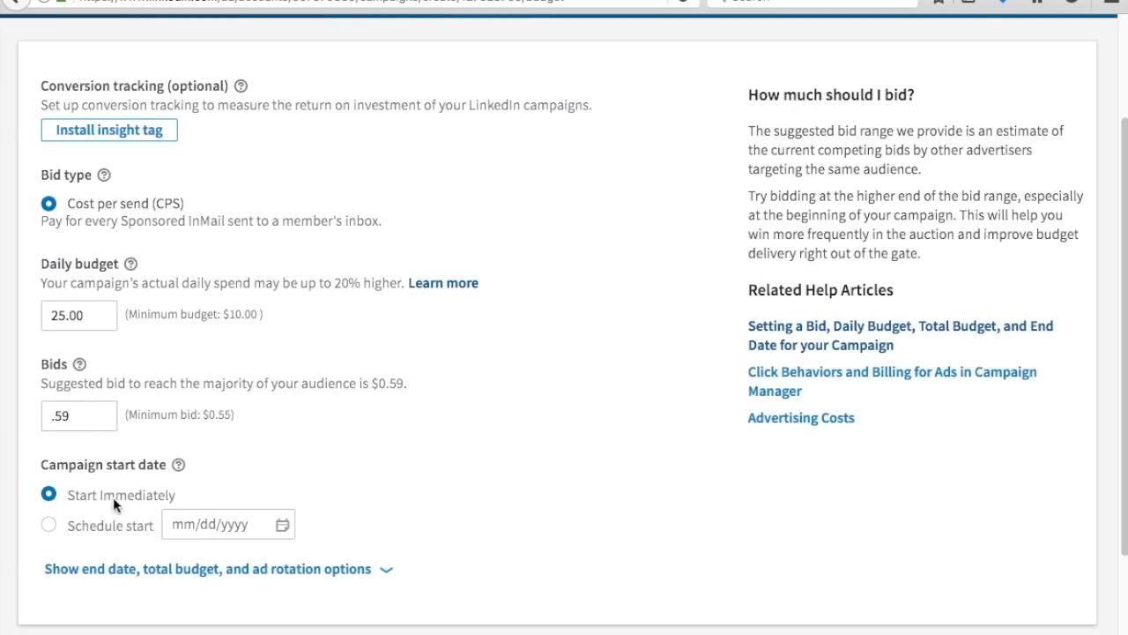
Step: Show the additional schedule options and set the campaign end date to 10/31/2017 with a total budget of 600.00
scroll(423, 383, "down", 1)
scroll(511, 432, "down", 2)
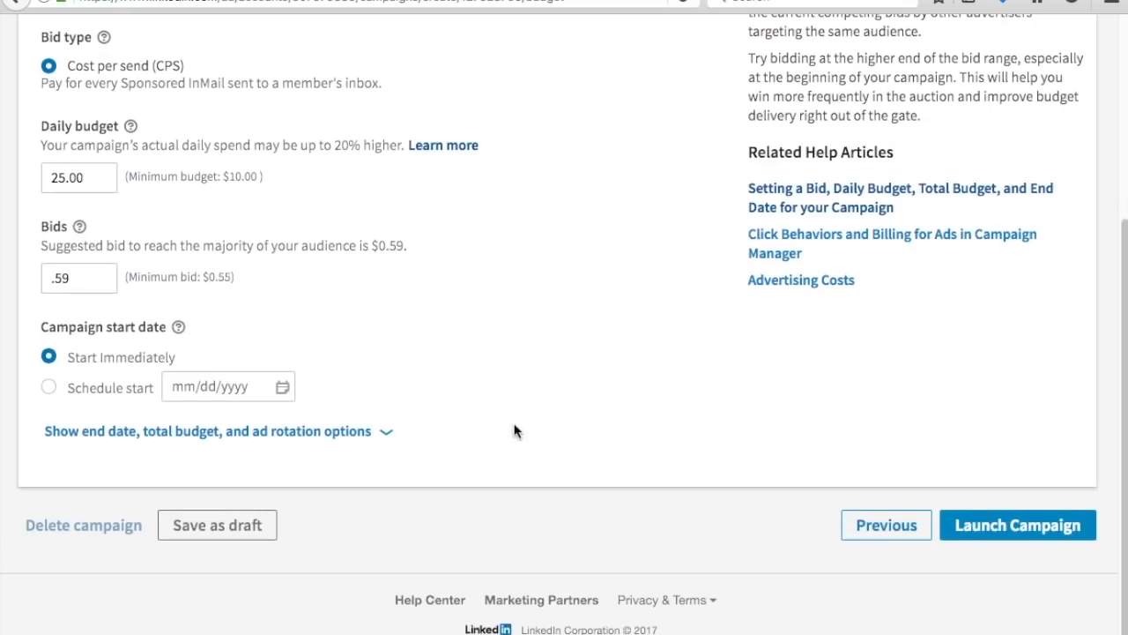
left_click(330, 432)
scroll(255, 356, "down", 3)
left_click(92, 348)
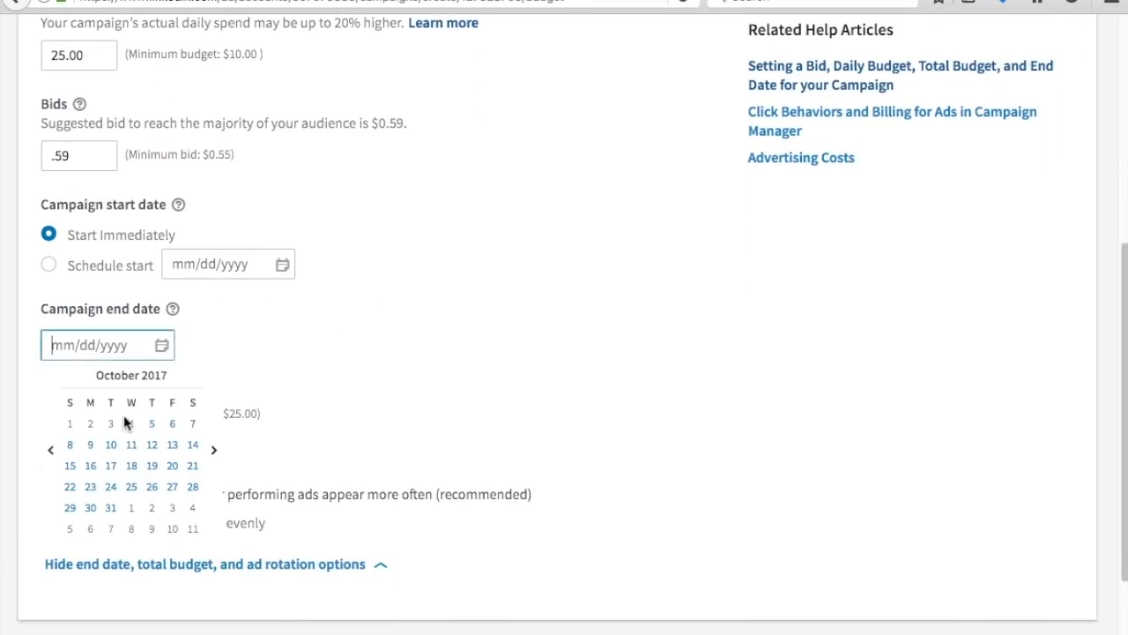
left_click(110, 508)
left_click(88, 426)
type("600")
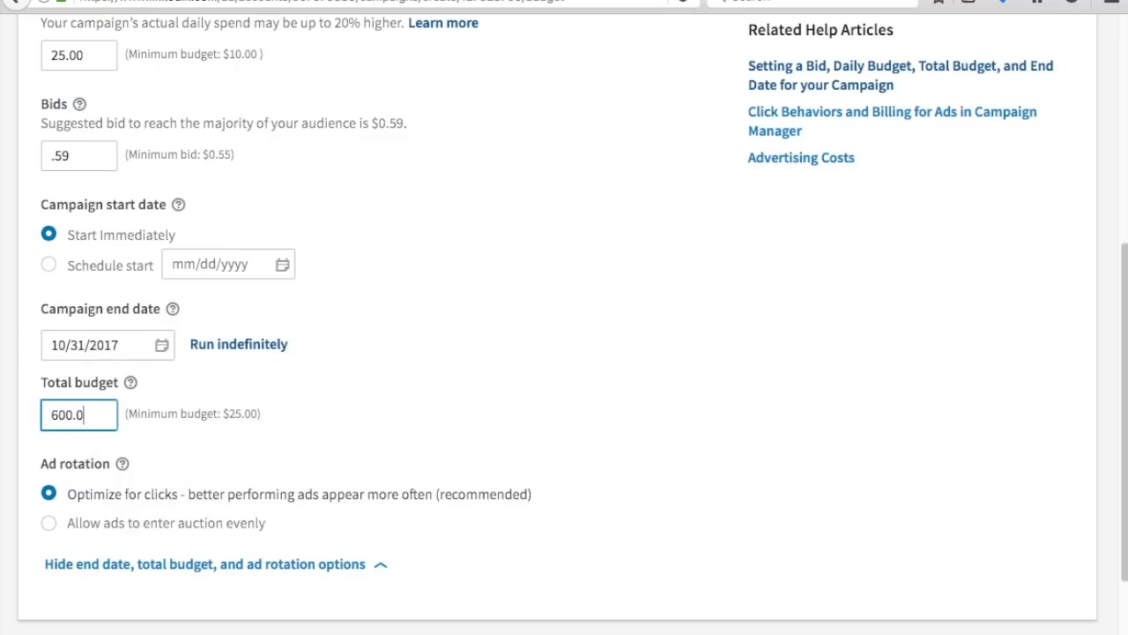
left_click(450, 391)
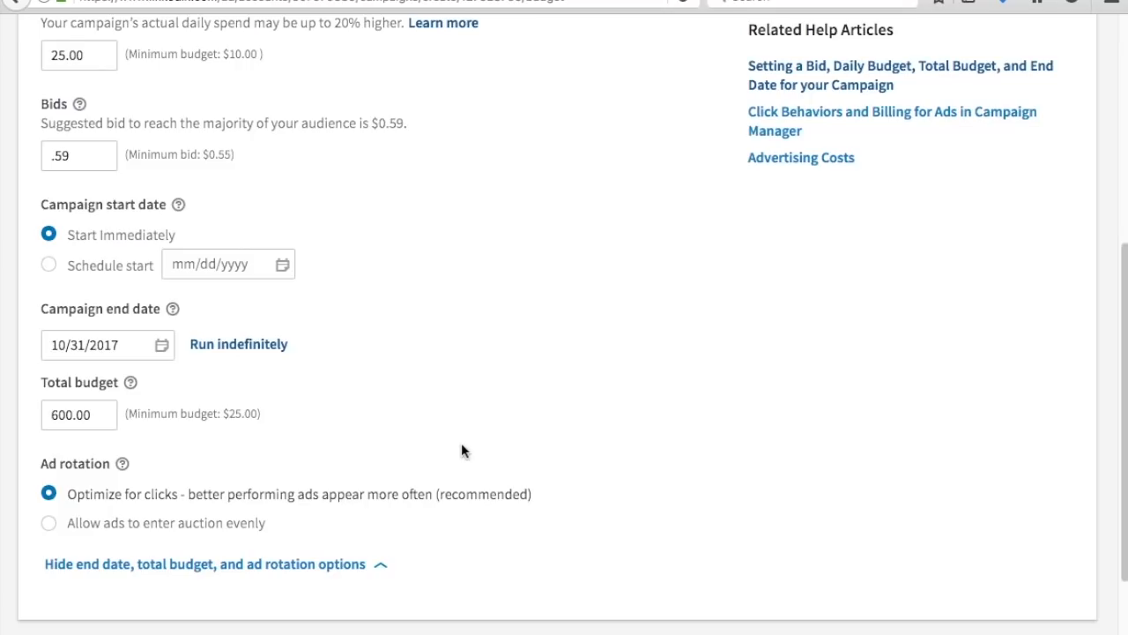
Step: Review the Sponsored InMail campaign's bid, budget and schedule settings, and launch the campaign
scroll(476, 449, "up", 3)
scroll(484, 464, "up", 3)
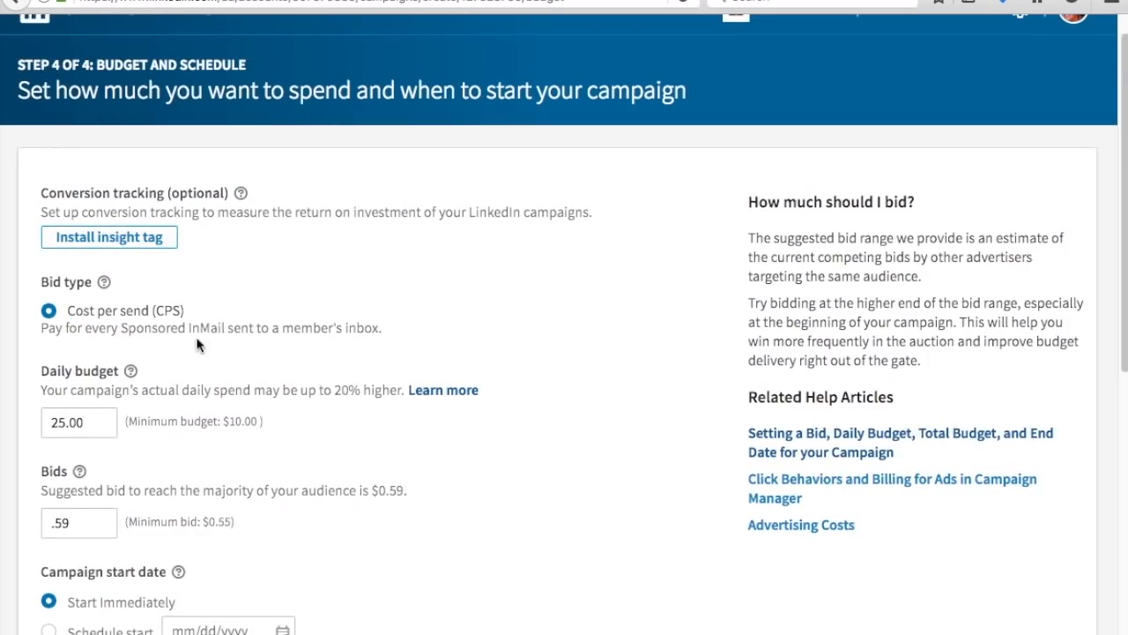
scroll(640, 405, "down", 10)
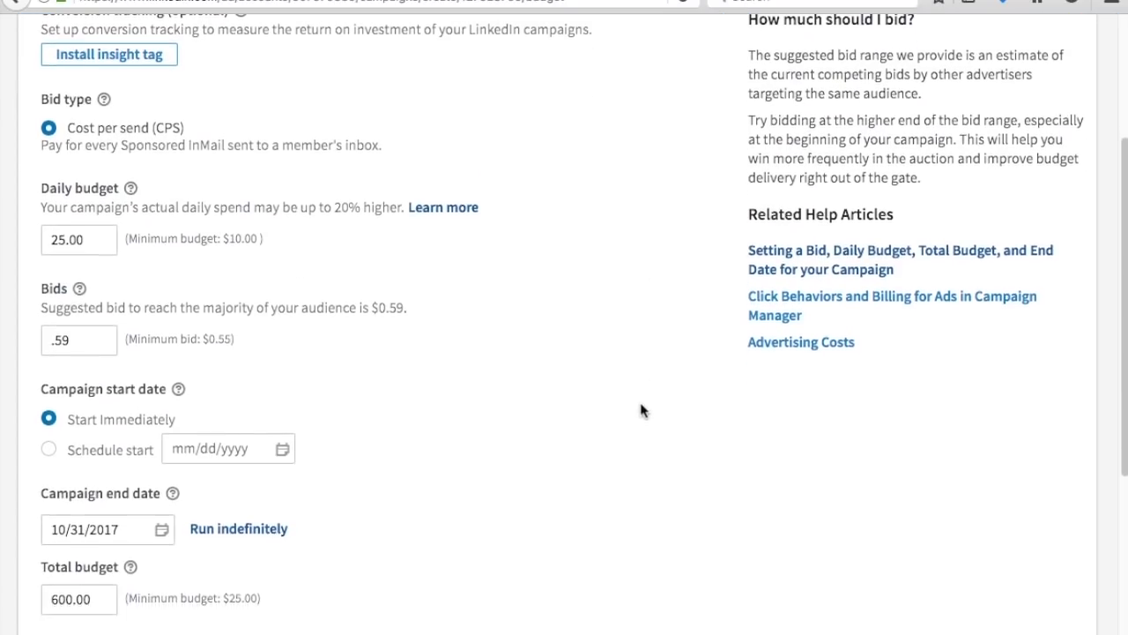
left_click(1052, 526)
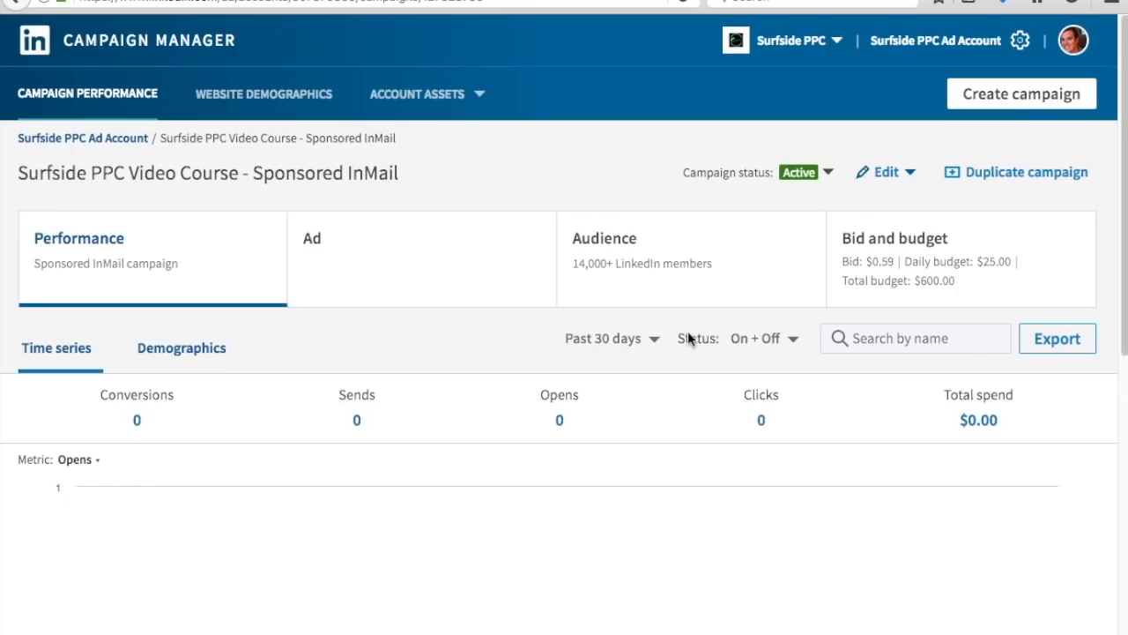
Step: Return to the Surfside PPC Ad Account overview and view the performance list of all campaigns
left_click(44, 144)
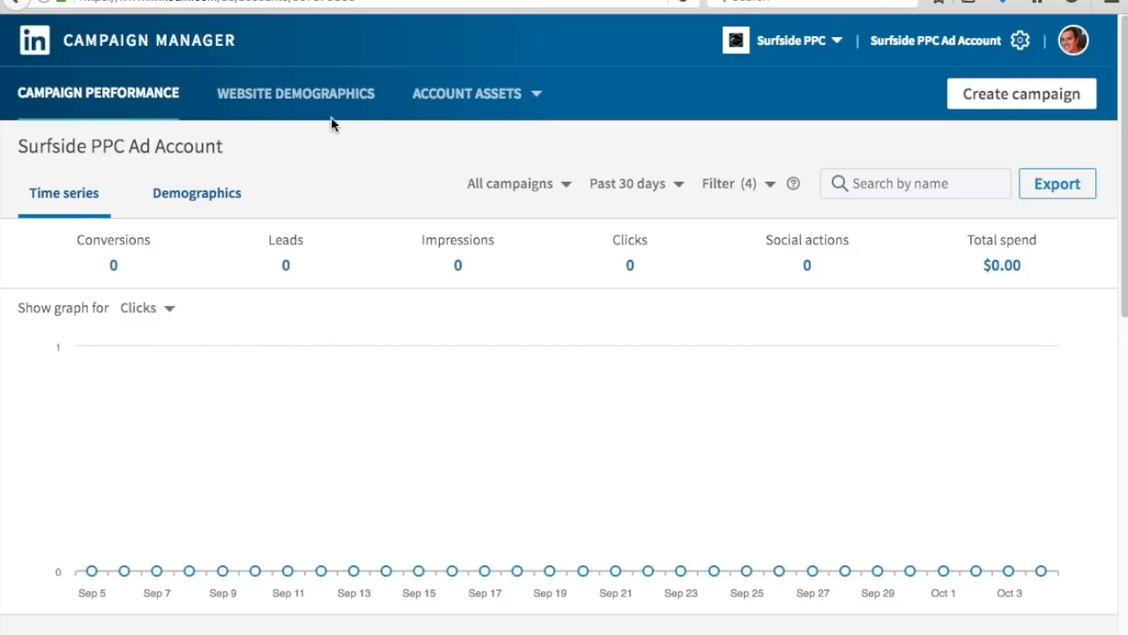
left_click(458, 105)
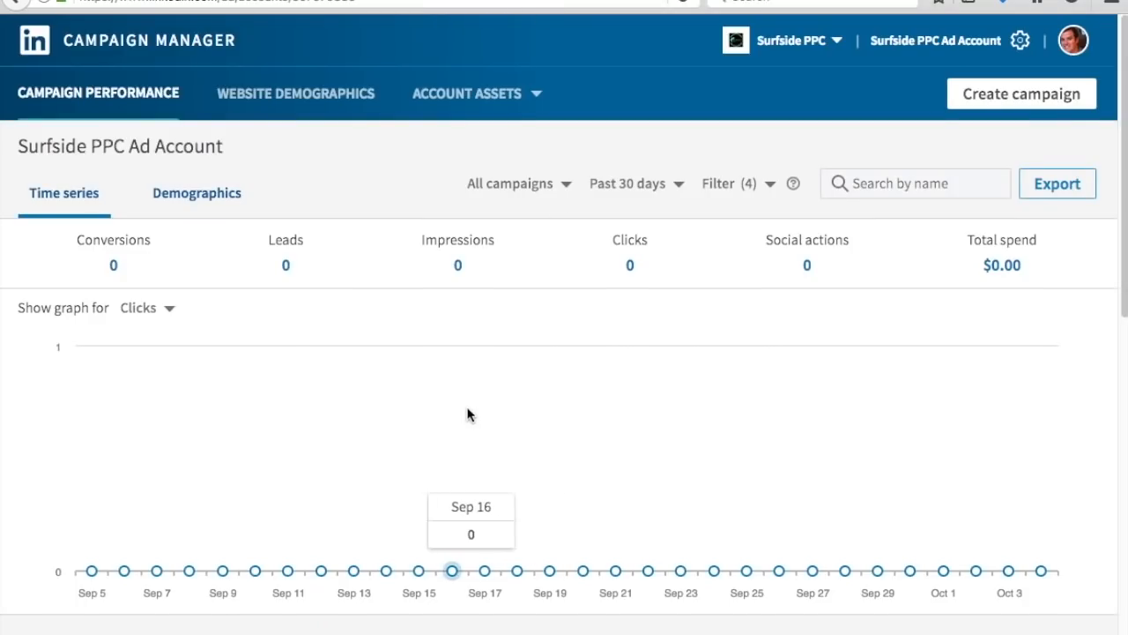
scroll(470, 400, "down", 5)
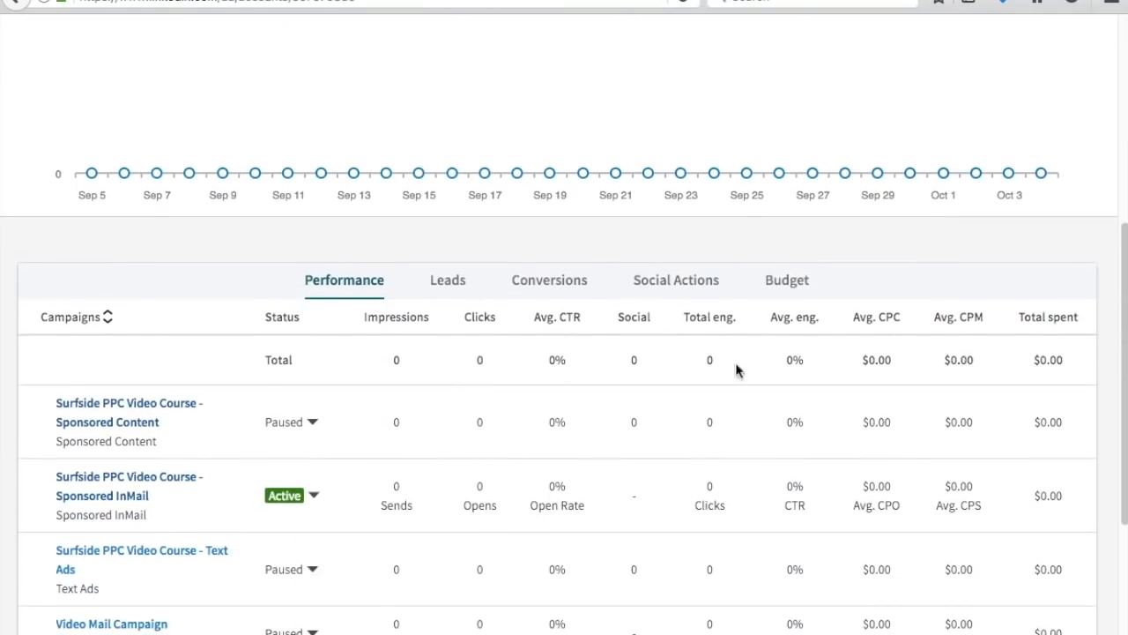
left_click(446, 1)
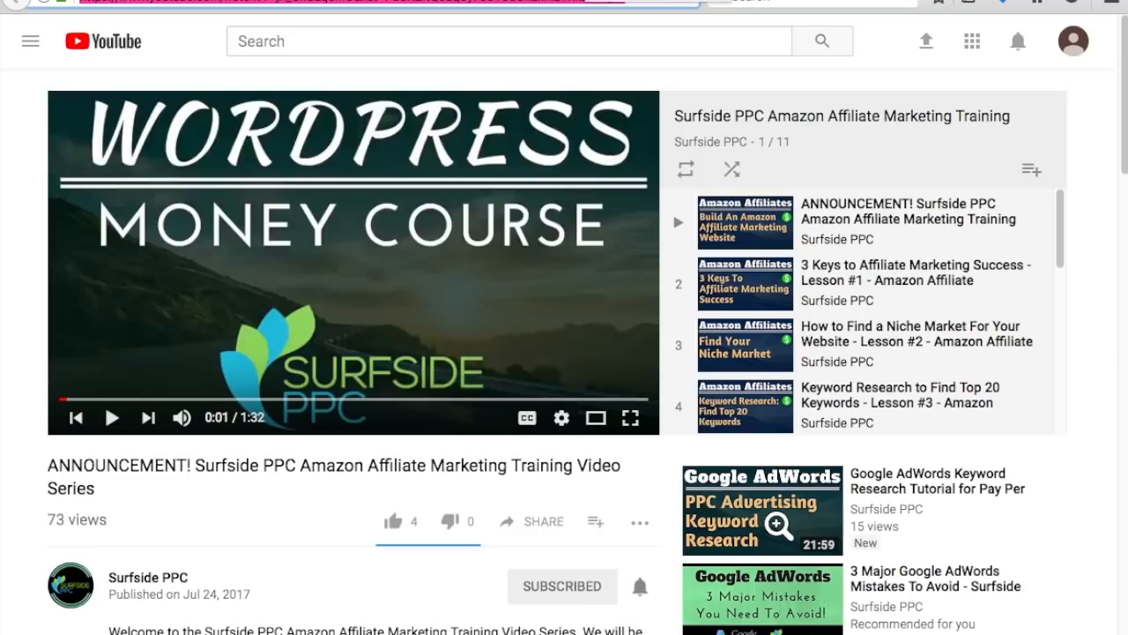
key("ctrl+Tab")
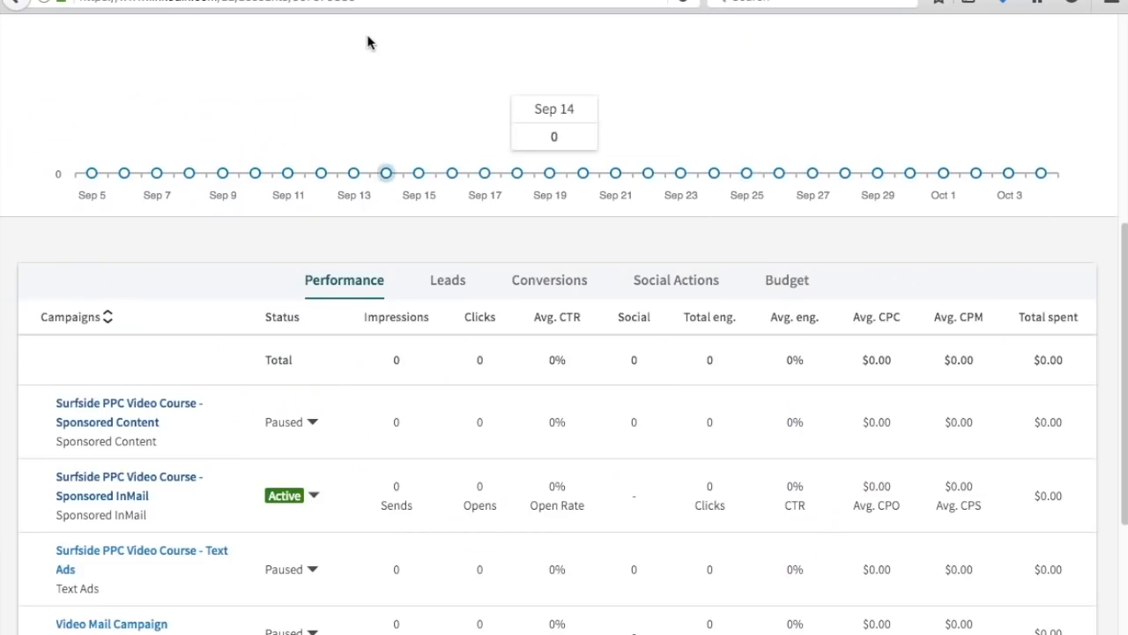